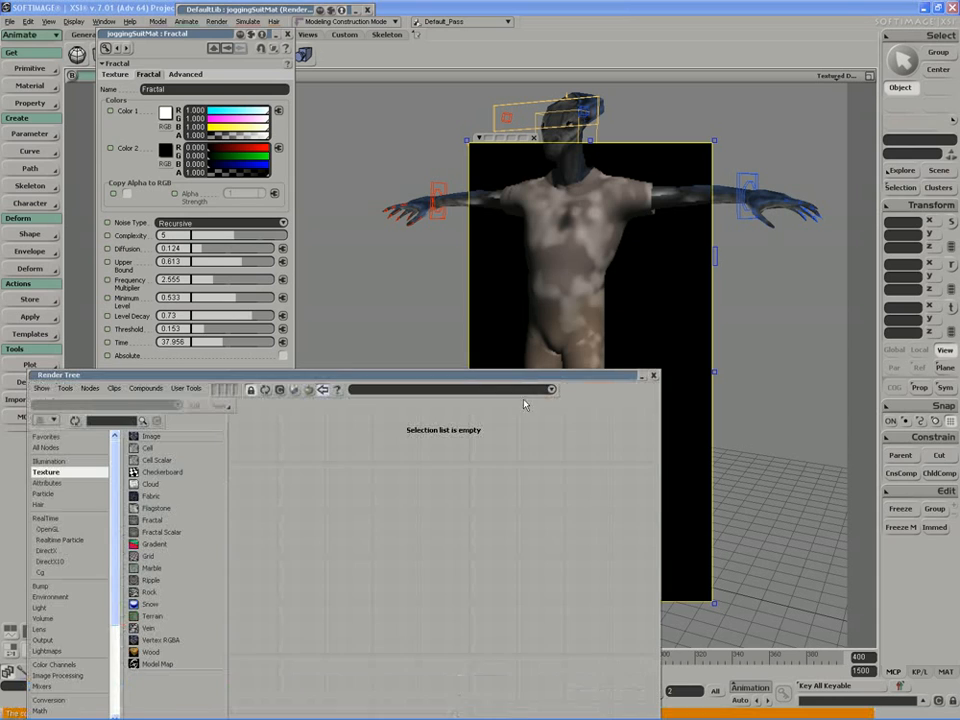
Select the clothing mesh and load its joggingSuitMat material network into the Render Tree
key(space)
click(572, 321)
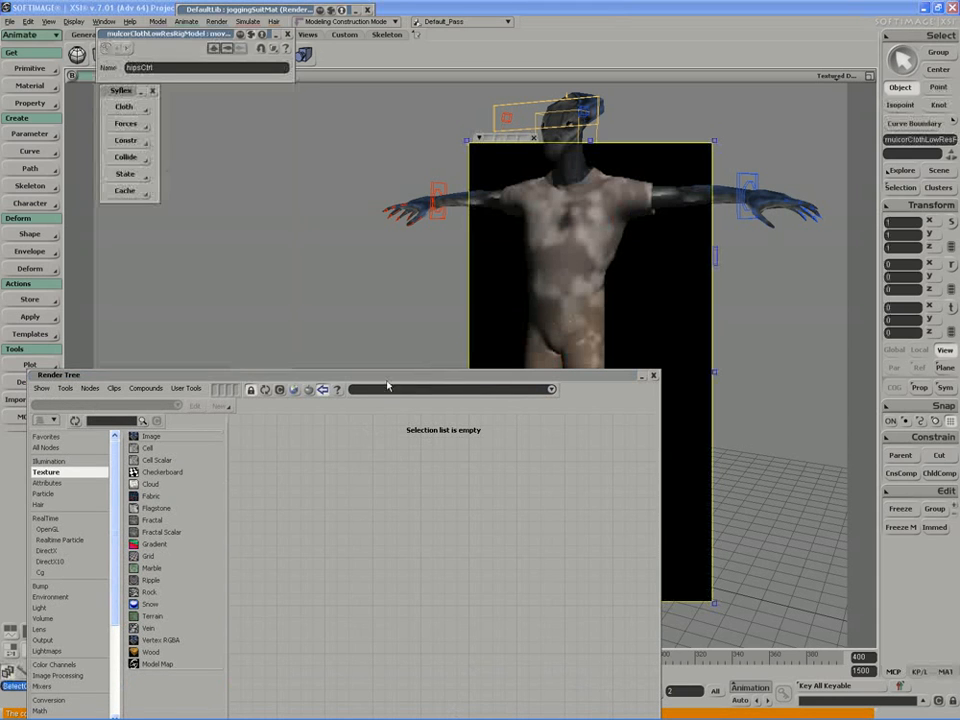
click(273, 391)
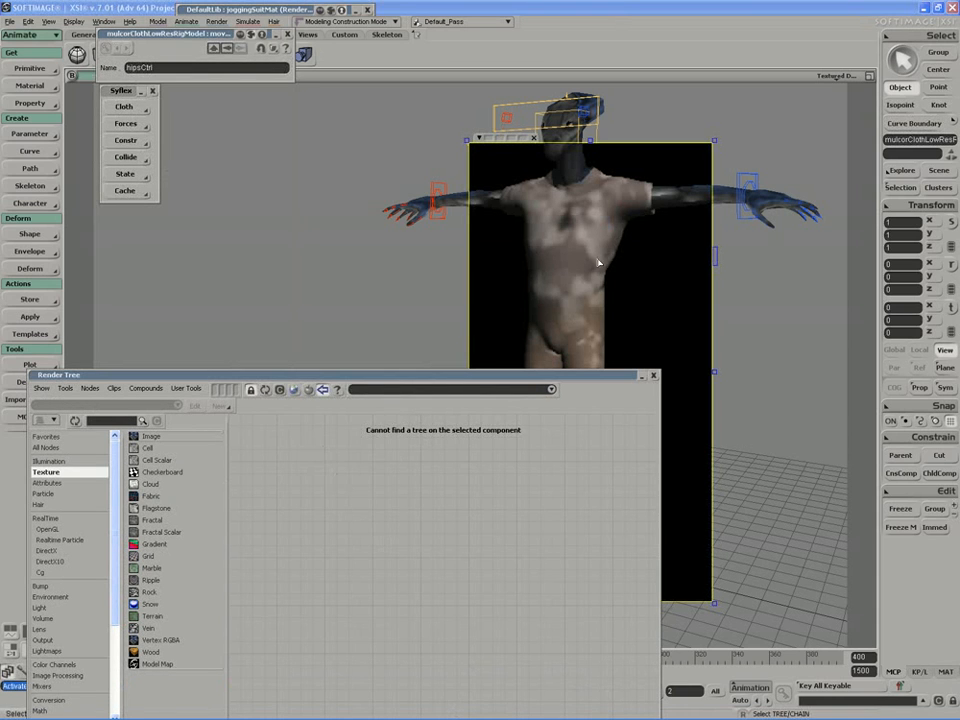
click(531, 240)
click(264, 391)
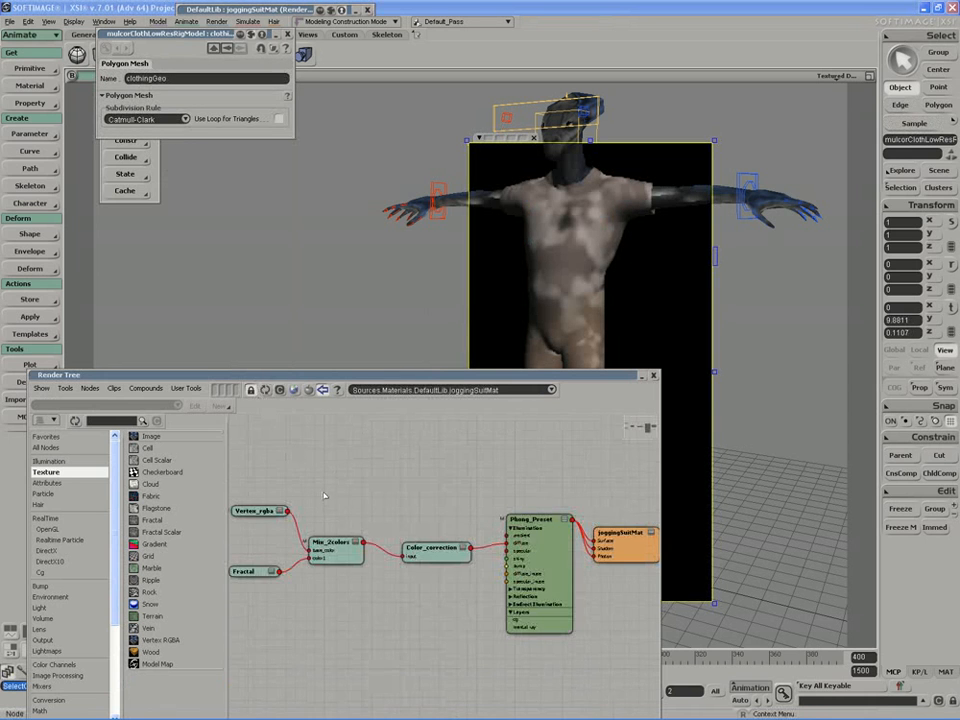
scroll(450, 580, up, 2)
middle_drag(424, 558, 469, 552)
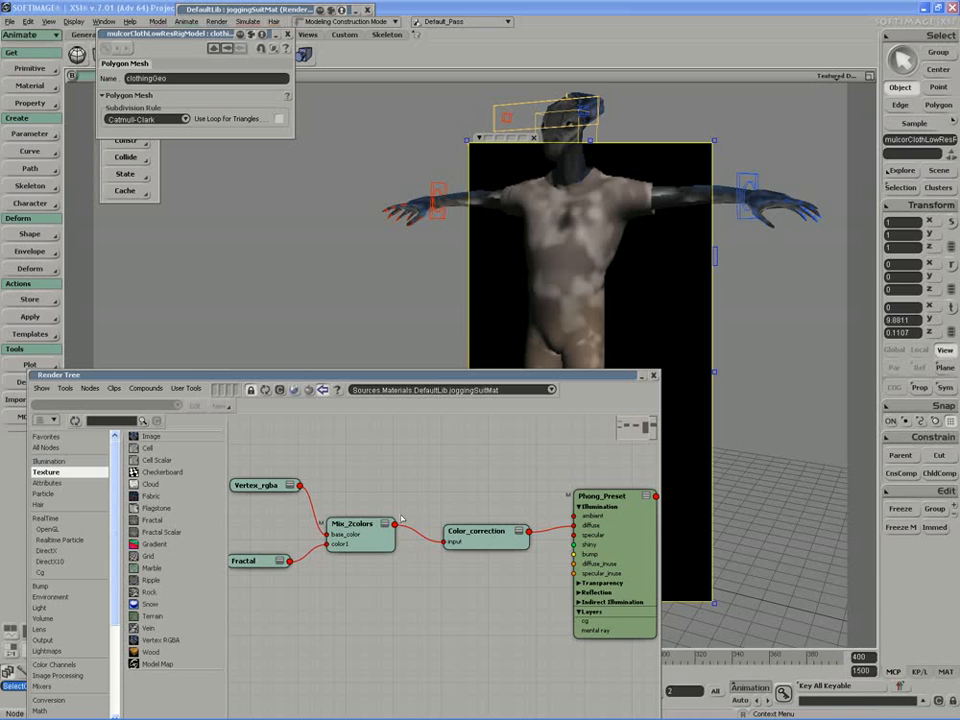
Lower the Render Tree window clear of the character and turn off the render region preview
drag(412, 377, 481, 455)
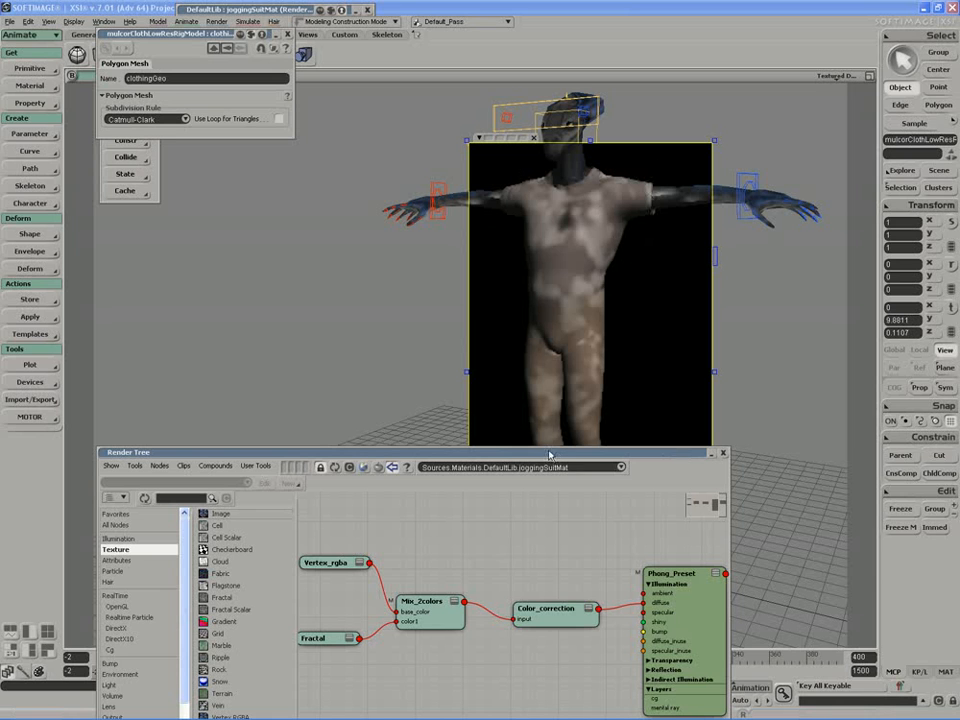
drag(547, 455, 555, 539)
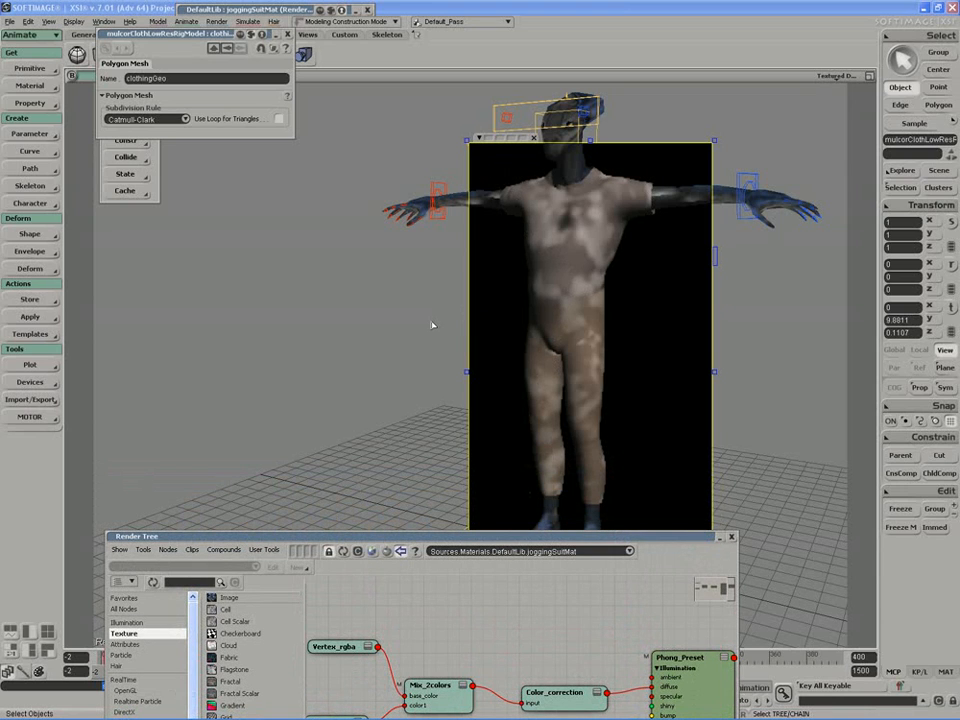
key(q)
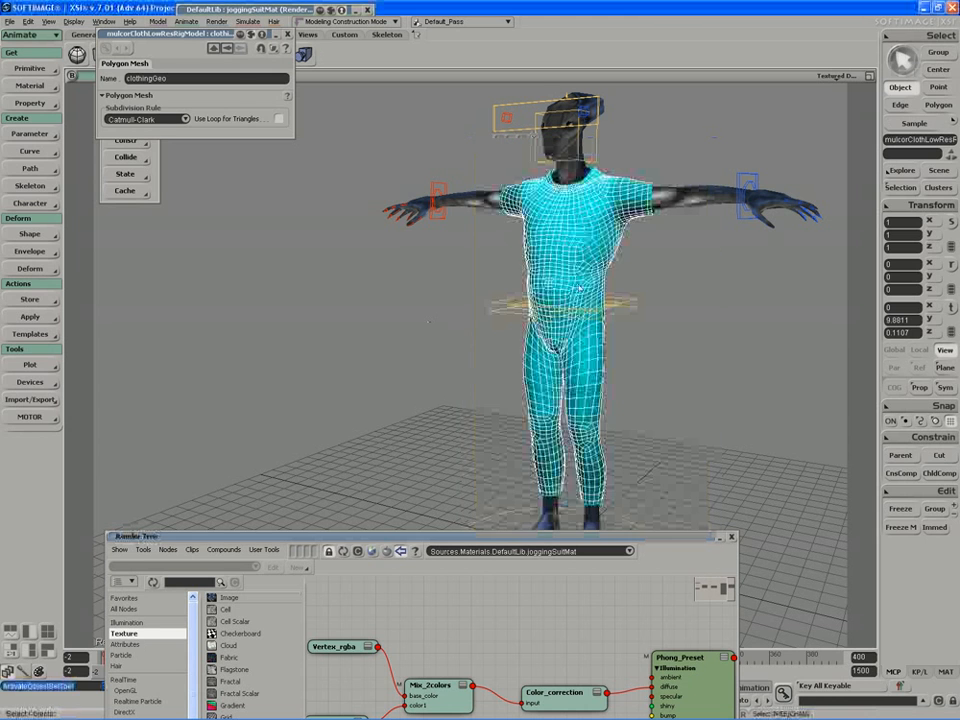
Apply a planar XY texture projection to the clothing mesh and close its property page
drag(430, 330, 560, 250)
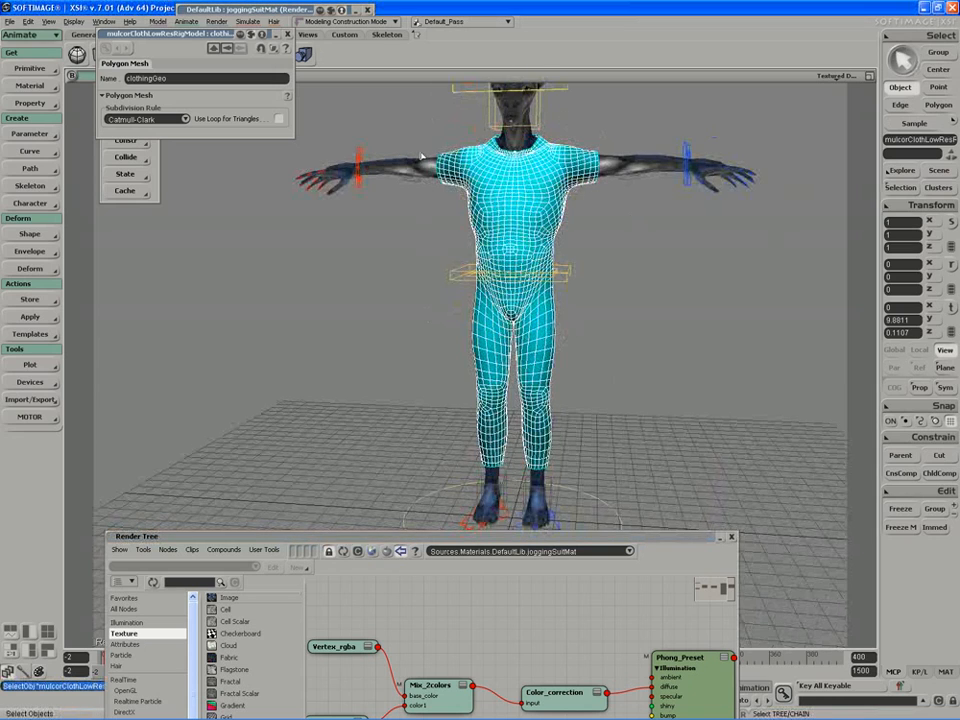
right_drag(634, 255, 497, 171)
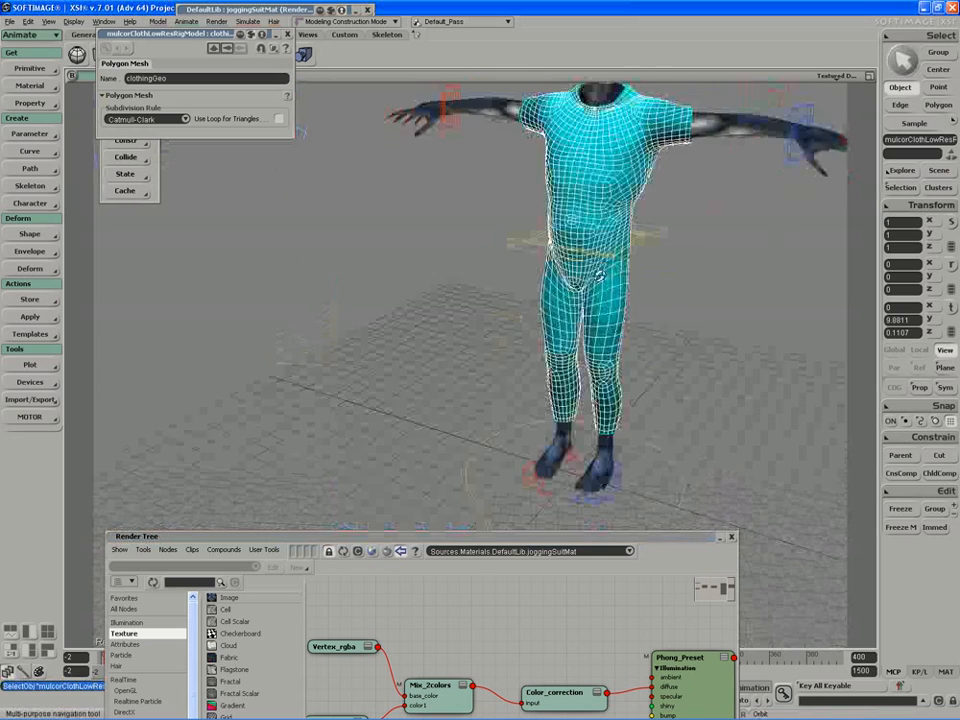
right_drag(600, 272, 524, 297)
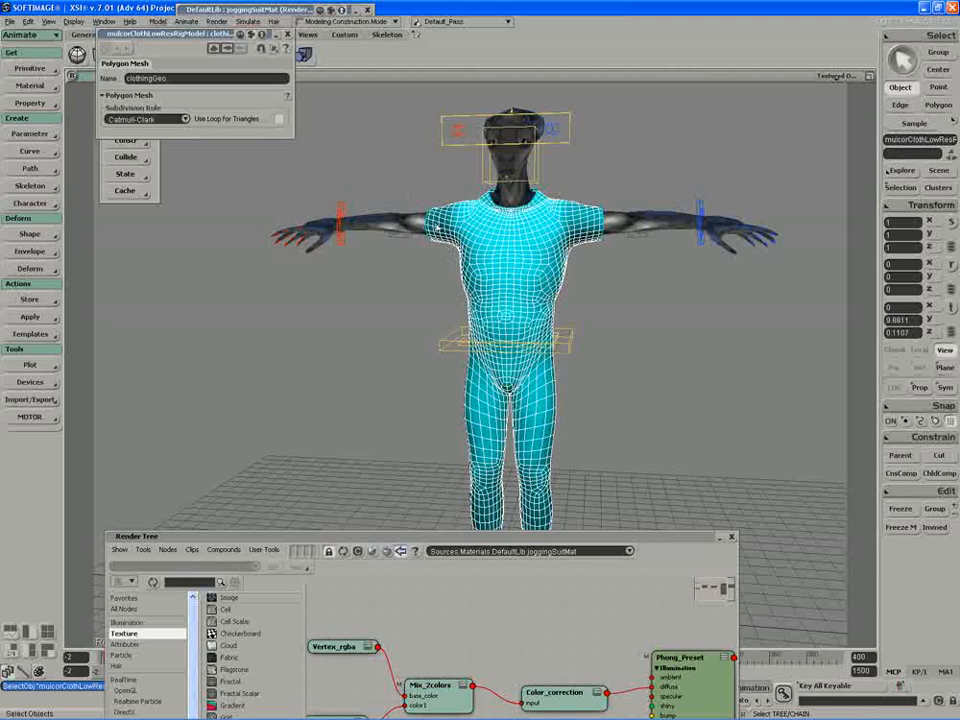
key(s)
drag(521, 394, 523, 336)
middle_drag(523, 336, 457, 278)
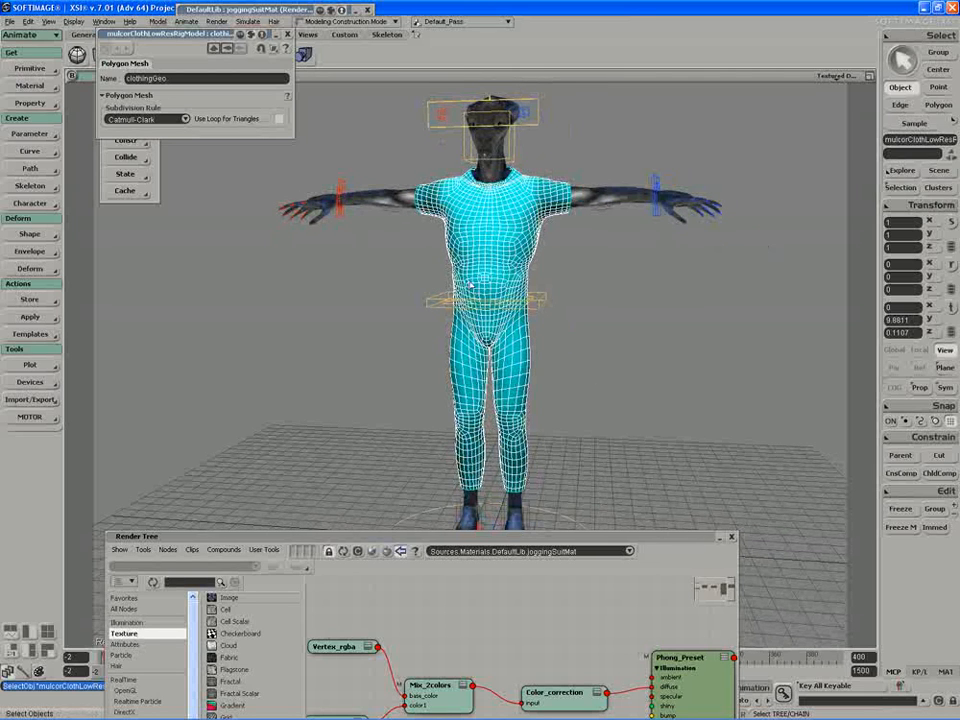
click(29, 104)
mouse_move(110, 104)
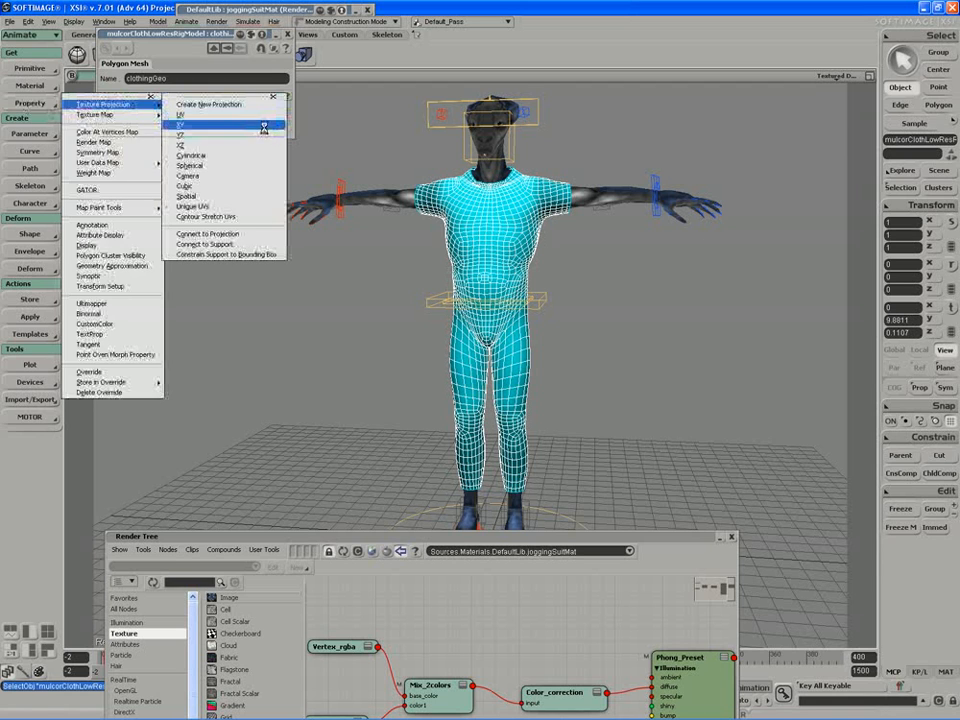
click(263, 127)
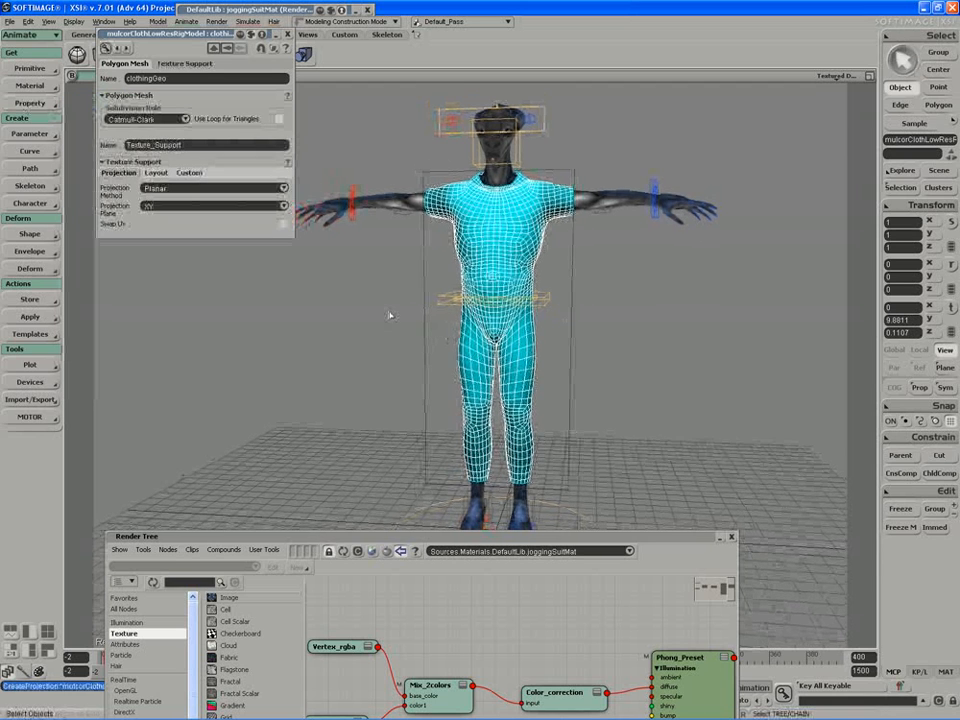
click(288, 35)
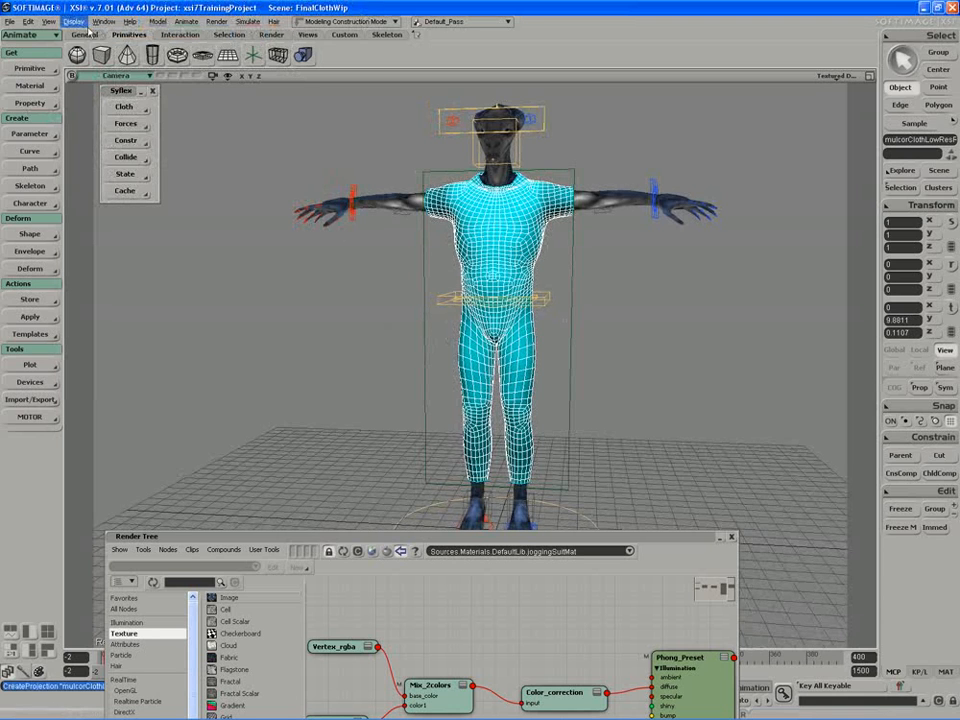
Open the Texture Editor for the clothing mesh and display the Texture_Projection UV set
click(48, 21)
mouse_move(58, 76)
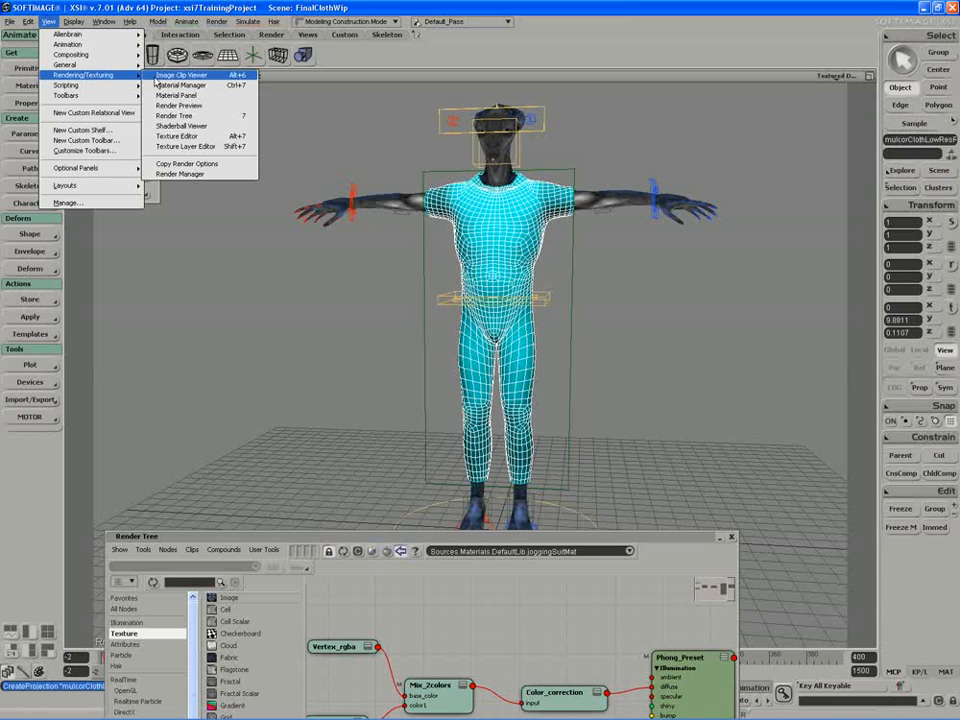
click(183, 136)
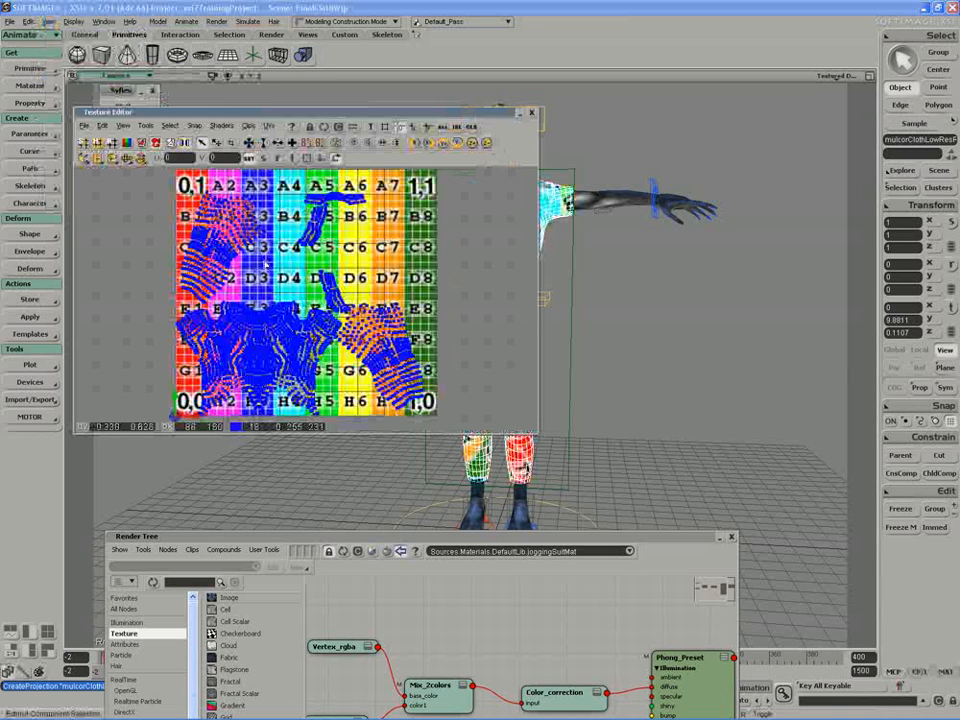
click(268, 124)
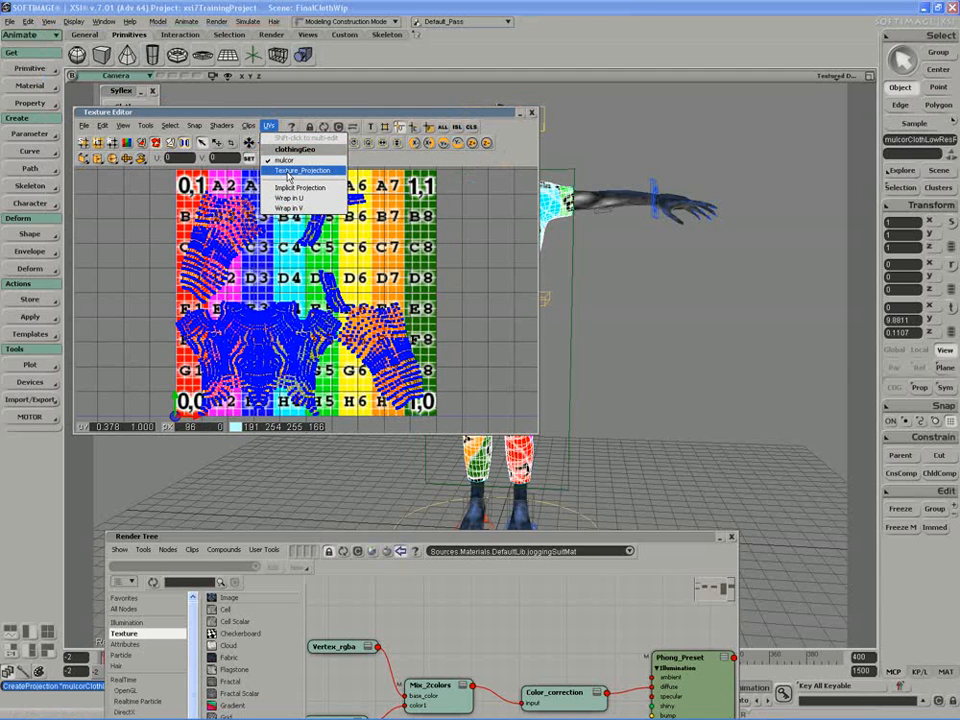
click(289, 171)
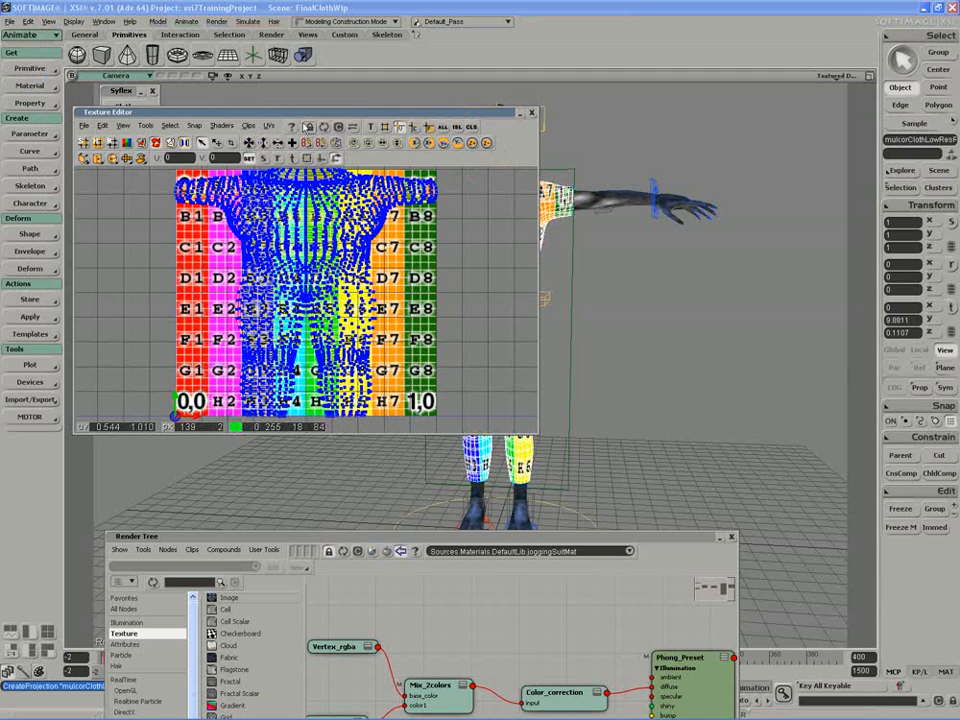
Move the Texture Editor aside and frame the whole character with the projected UV grid on the suit
drag(306, 116, 246, 96)
drag(590, 352, 660, 360)
right_drag(660, 360, 667, 351)
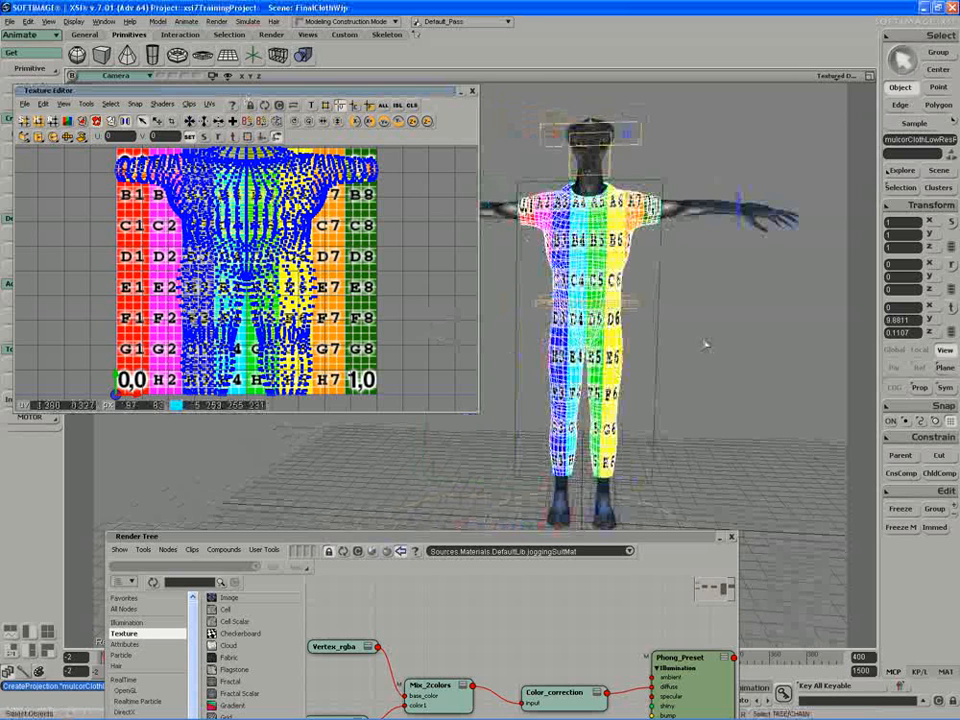
drag(430, 92, 414, 96)
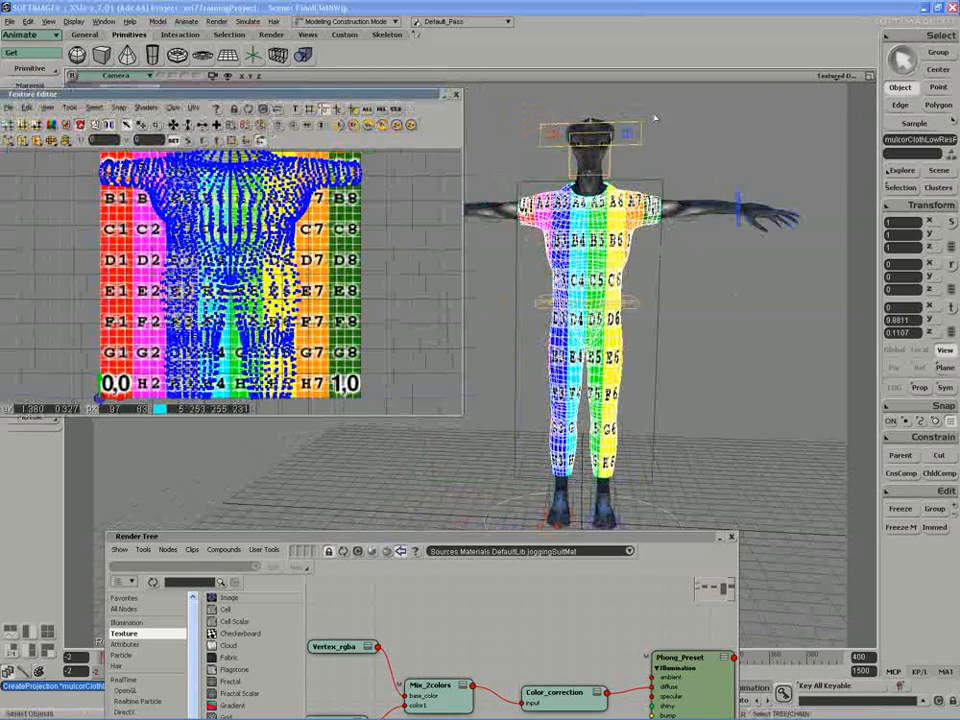
Collapse the Texture Editor and switch from the camera view to a maximized front view
click(869, 78)
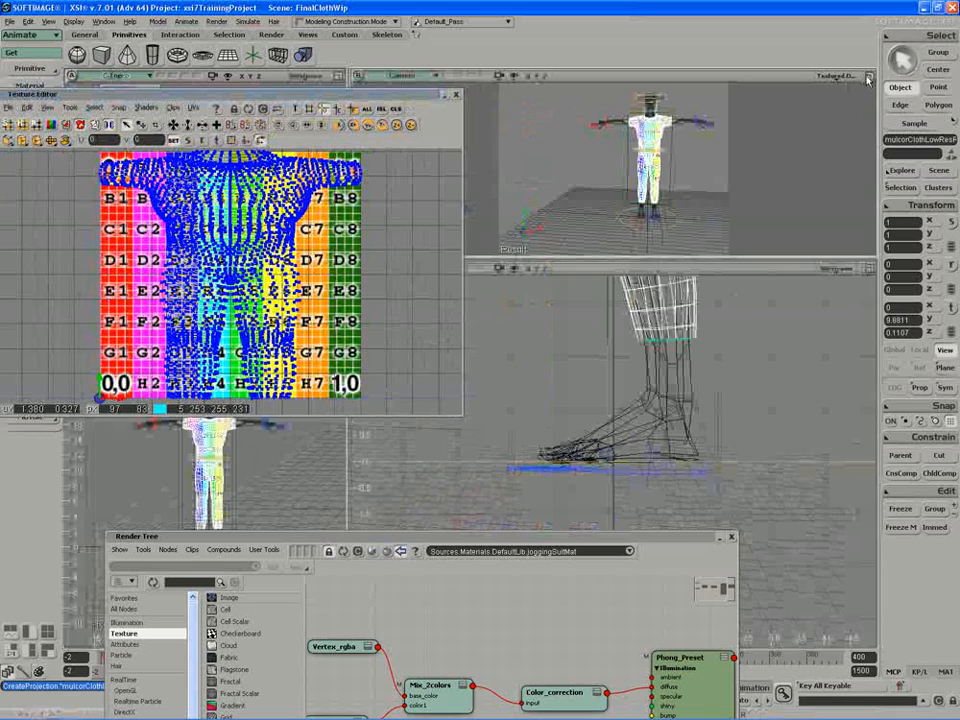
double_click(374, 96)
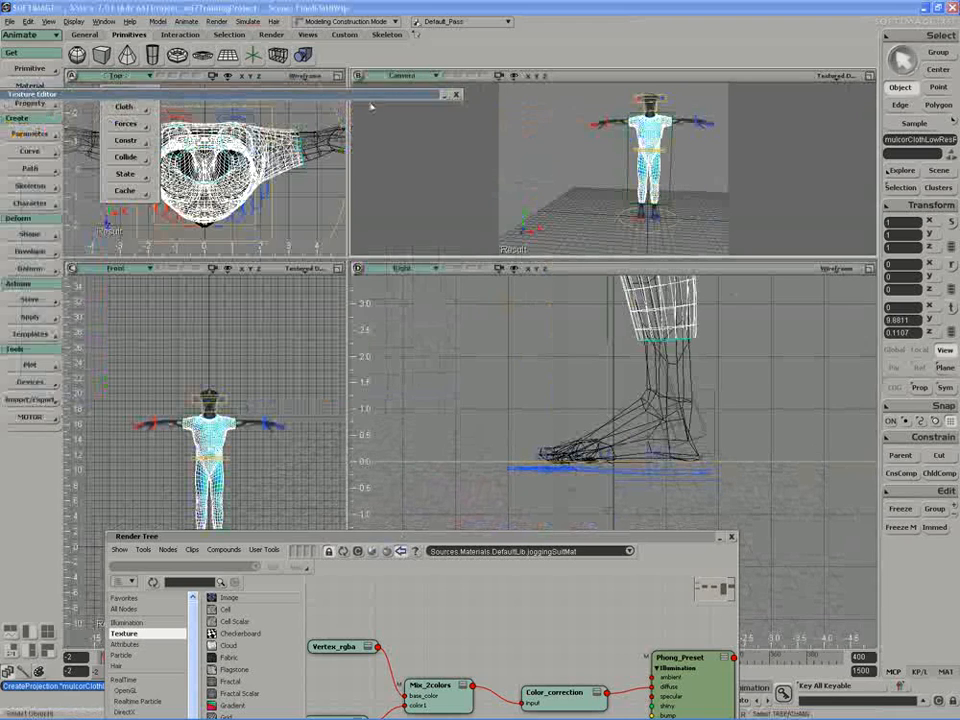
click(338, 270)
Try to select only the suit's front polygons with a rectangle over the clothing mesh in the front view
drag(319, 350, 332, 323)
click(523, 200)
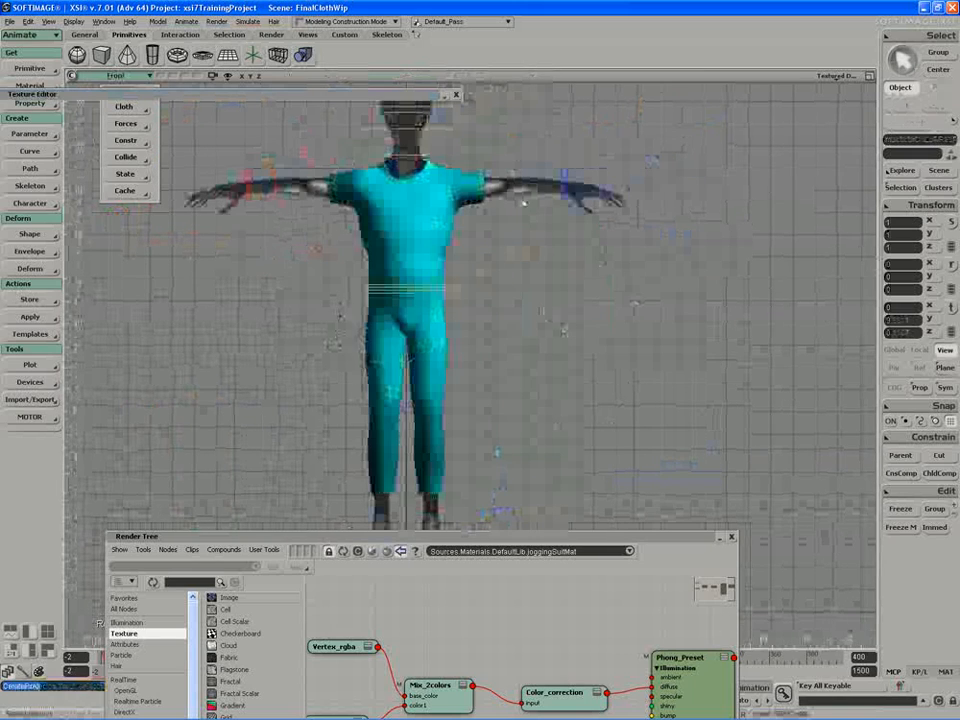
click(443, 238)
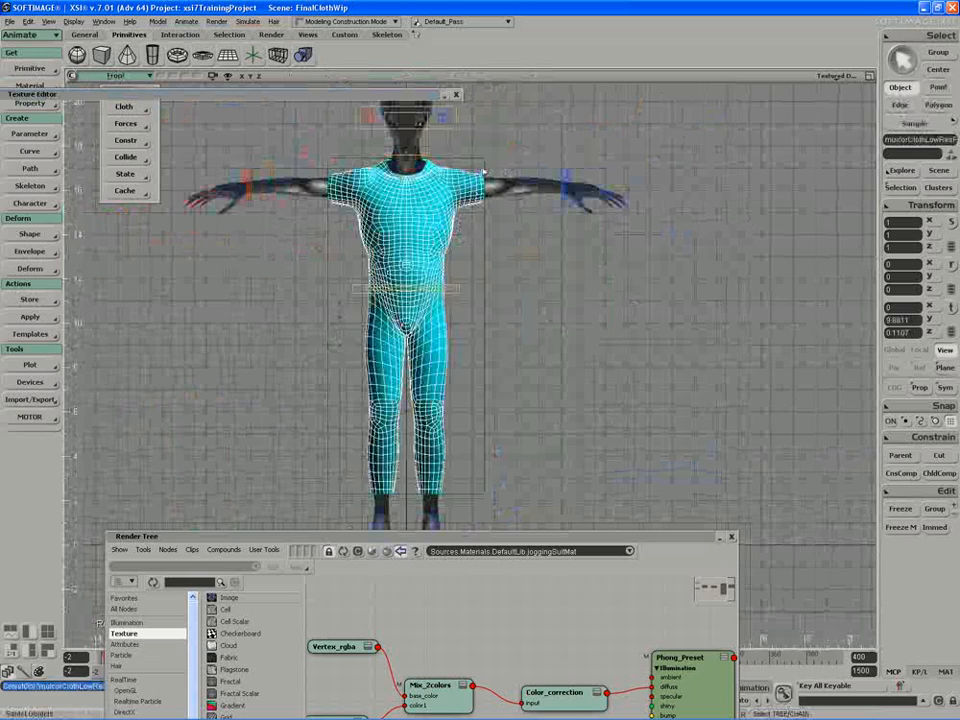
key(y)
drag(502, 172, 268, 513)
Inspect the polygon selection on the back of the suit in the camera view
click(869, 78)
click(869, 78)
key(s)
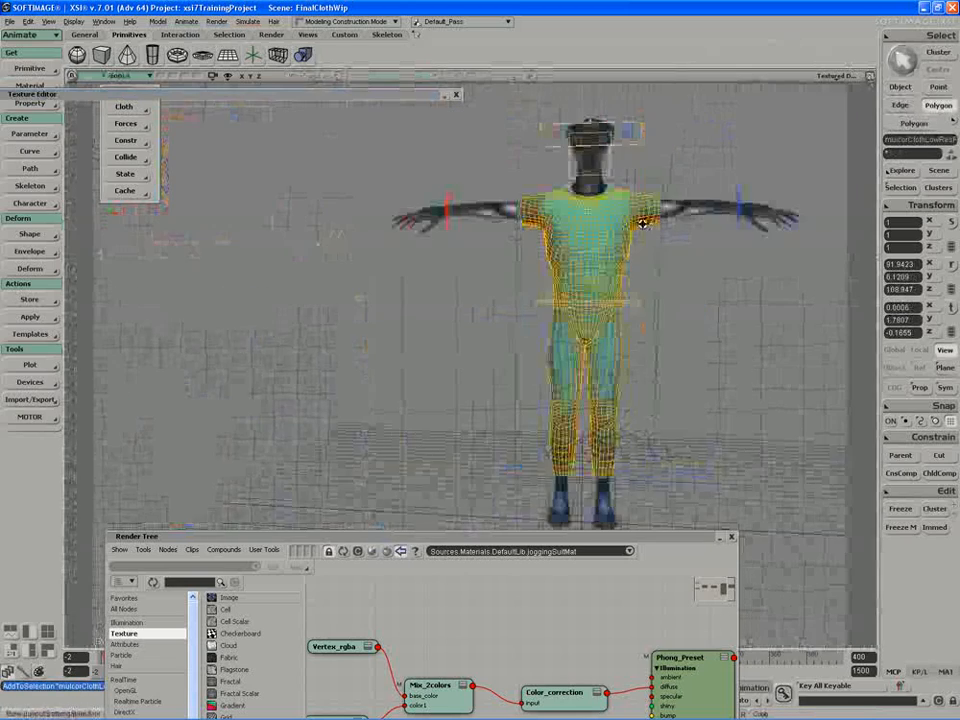
right_drag(641, 220, 418, 216)
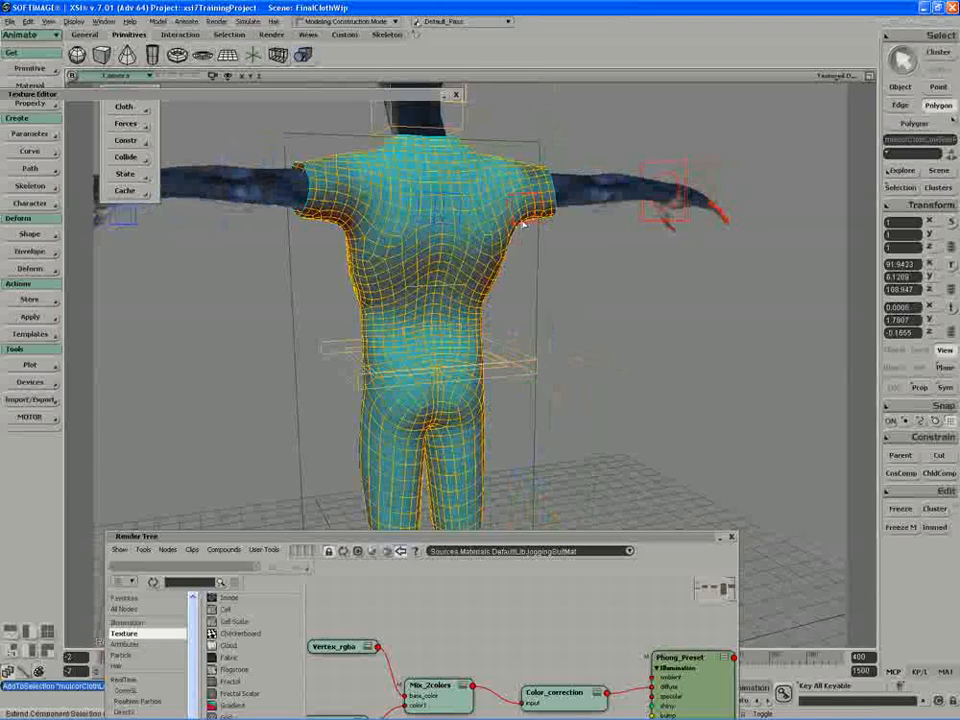
right_drag(486, 233, 661, 266)
Enable Raycast in Shaded Mode for rectangle selection in the preferences, then collapse the Preferences window
click(869, 76)
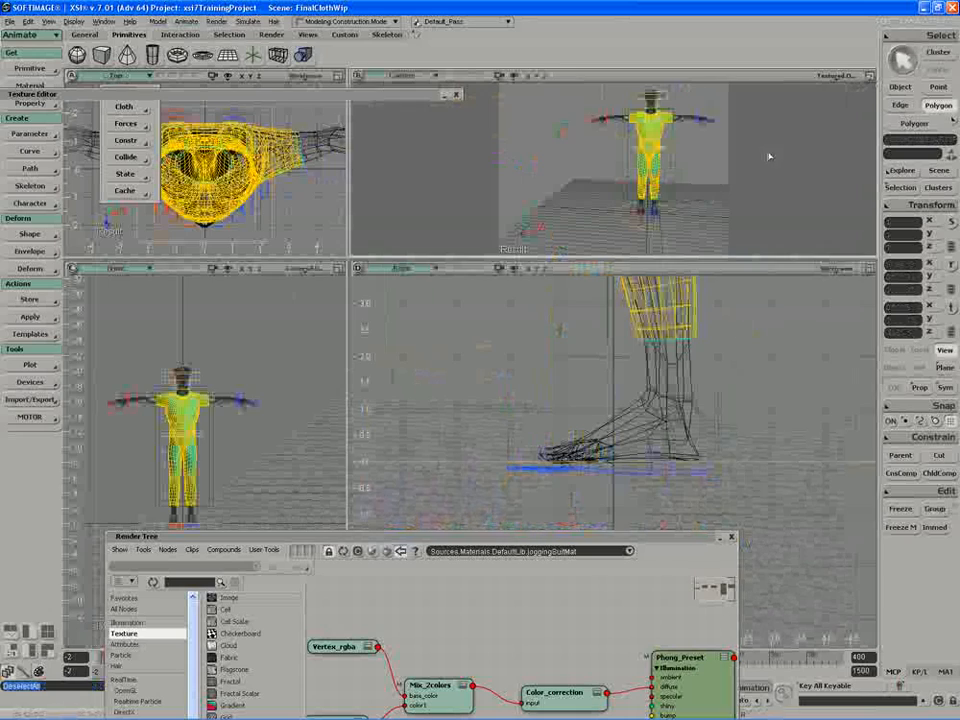
click(9, 21)
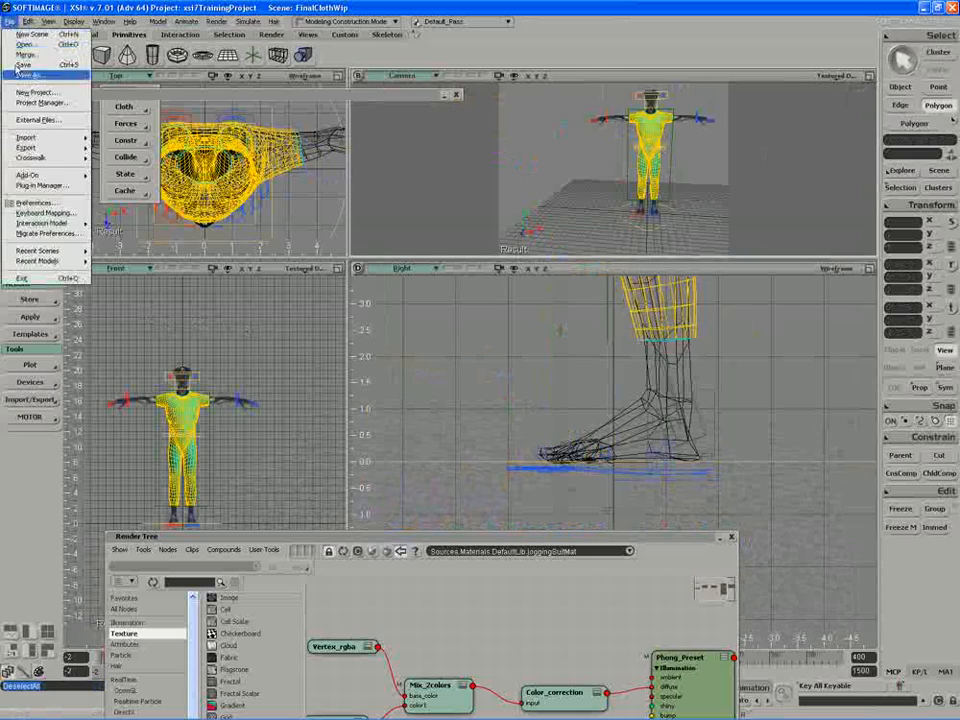
click(36, 204)
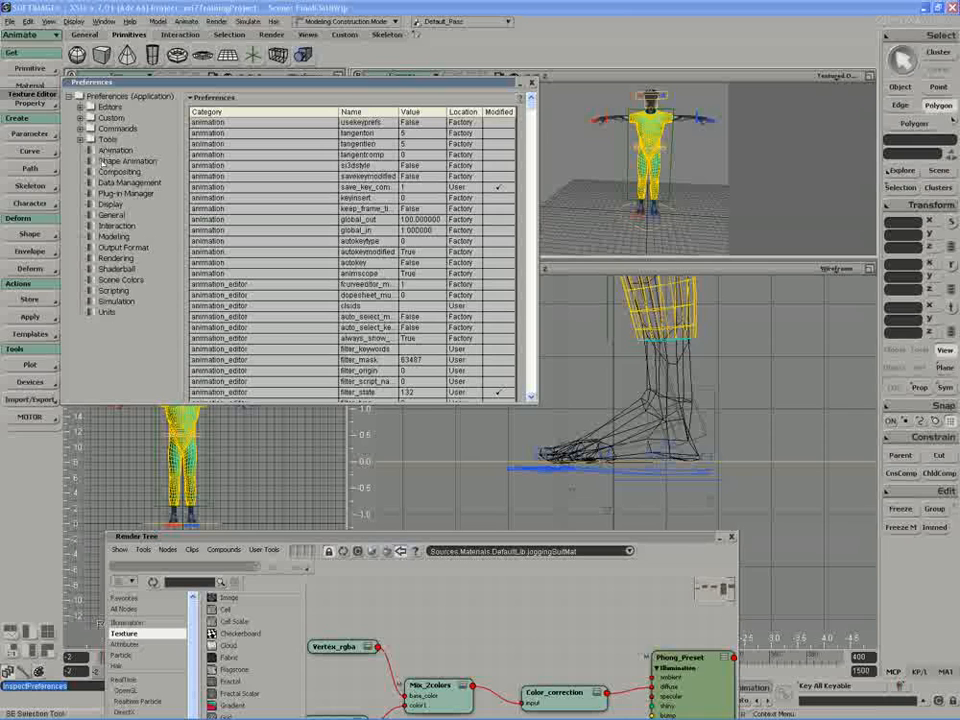
click(80, 139)
click(125, 172)
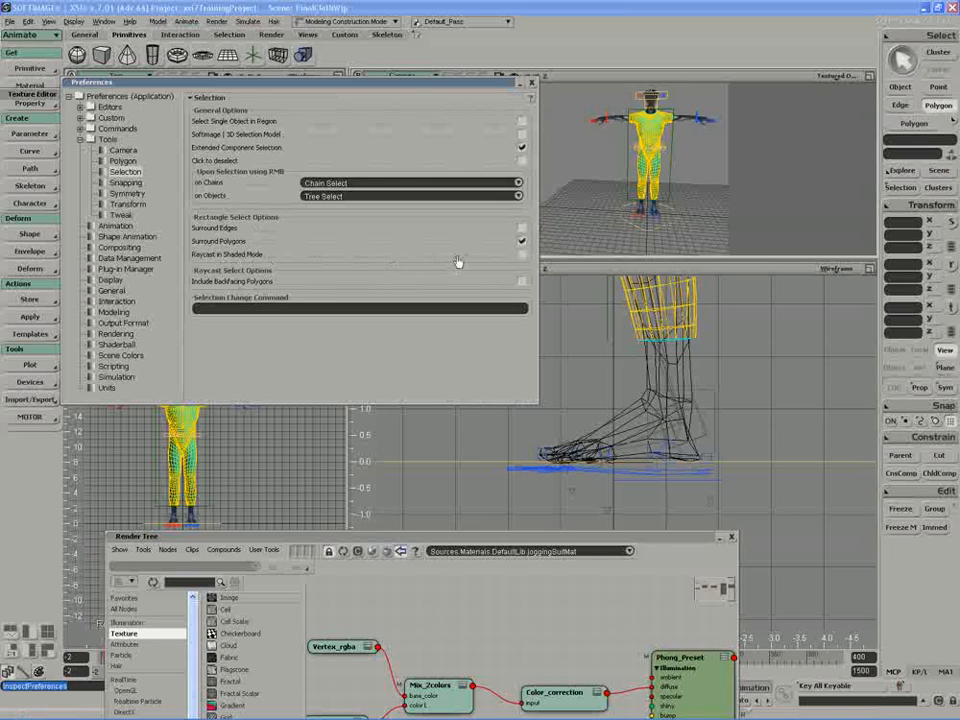
click(521, 254)
double_click(484, 83)
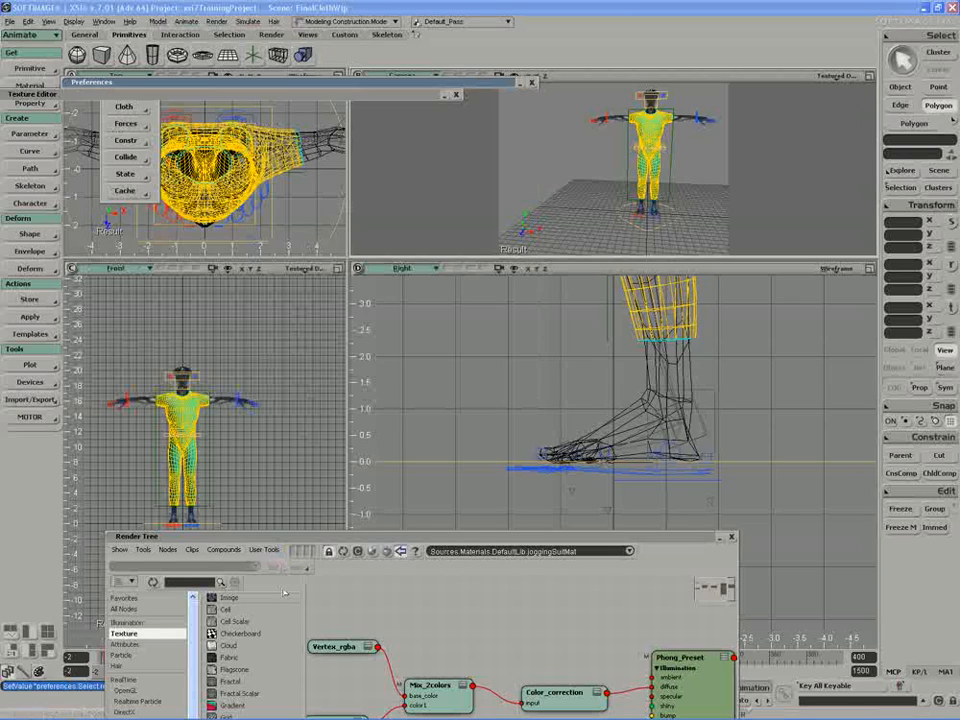
Select the suit's front-facing polygons with a rectangle over the clothing mesh in the maximized front view
mouse_move(277, 716)
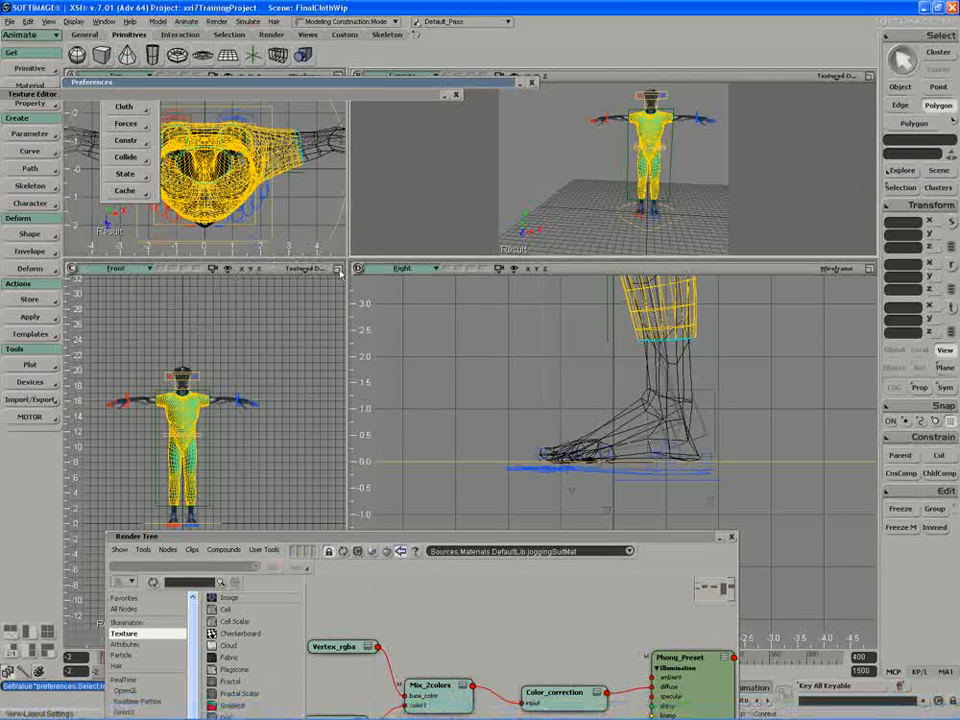
click(338, 269)
key(s)
drag(349, 228, 366, 258)
key(u)
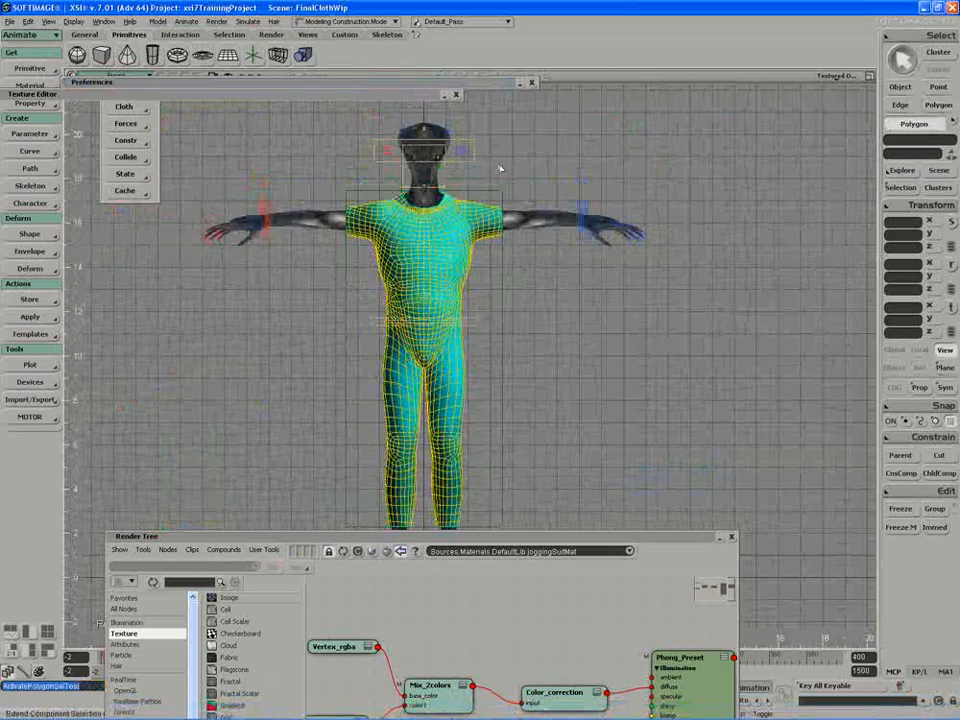
drag(280, 150, 418, 373)
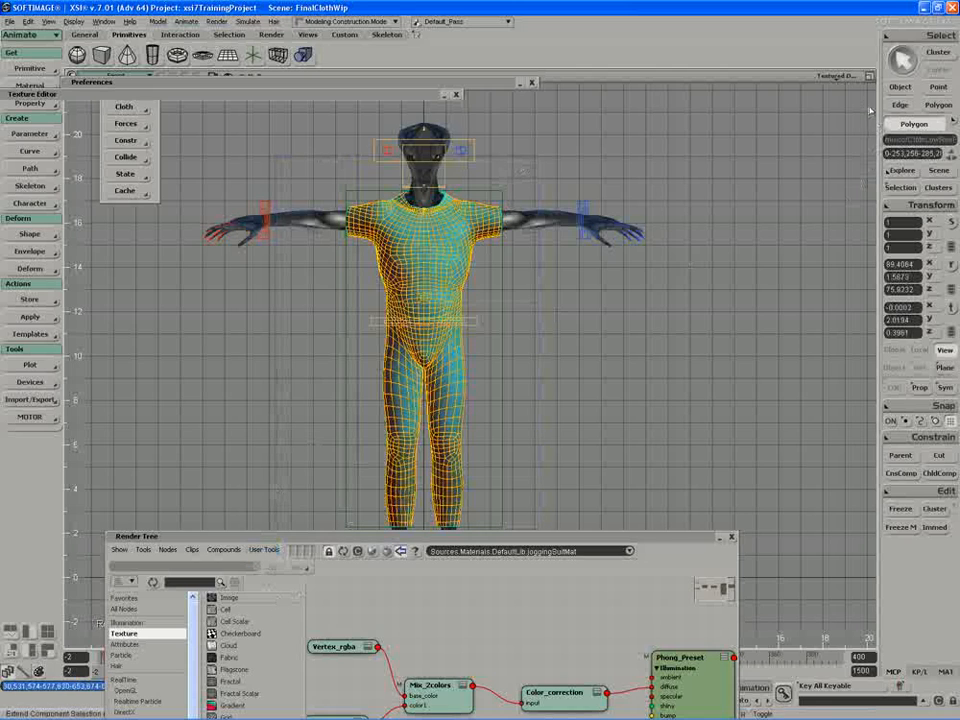
drag(800, 190, 474, 300)
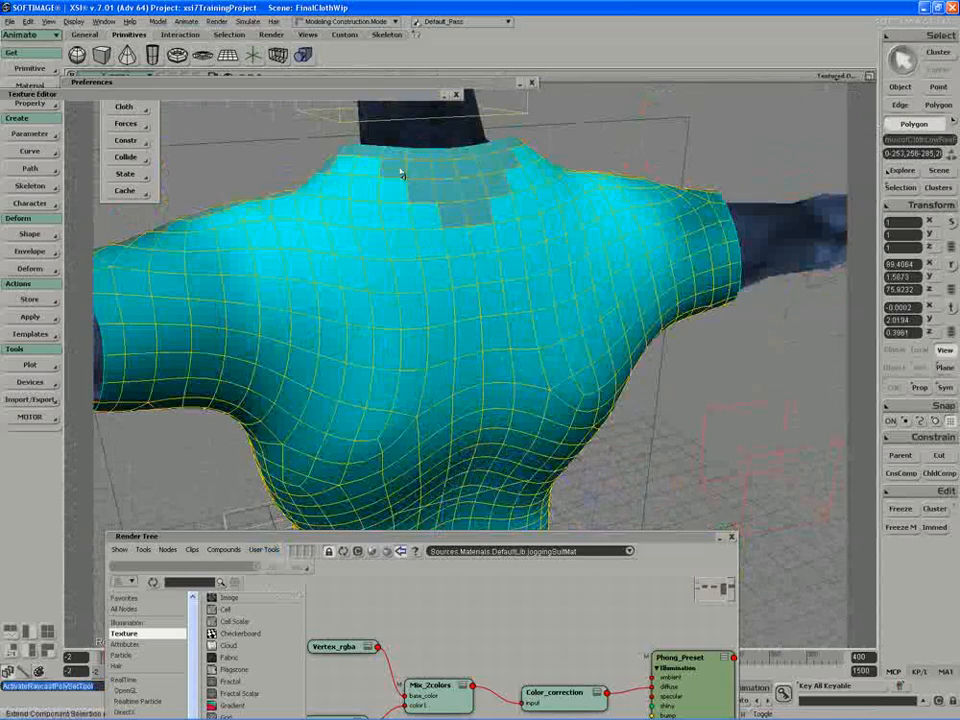
Deselect the stray polygons across the upper back and around the back of the neckline on the clothing mesh
mouse_move(402, 173)
middle_down()
mouse_move(506, 169)
mouse_move(441, 197)
mouse_move(483, 217)
middle_up()
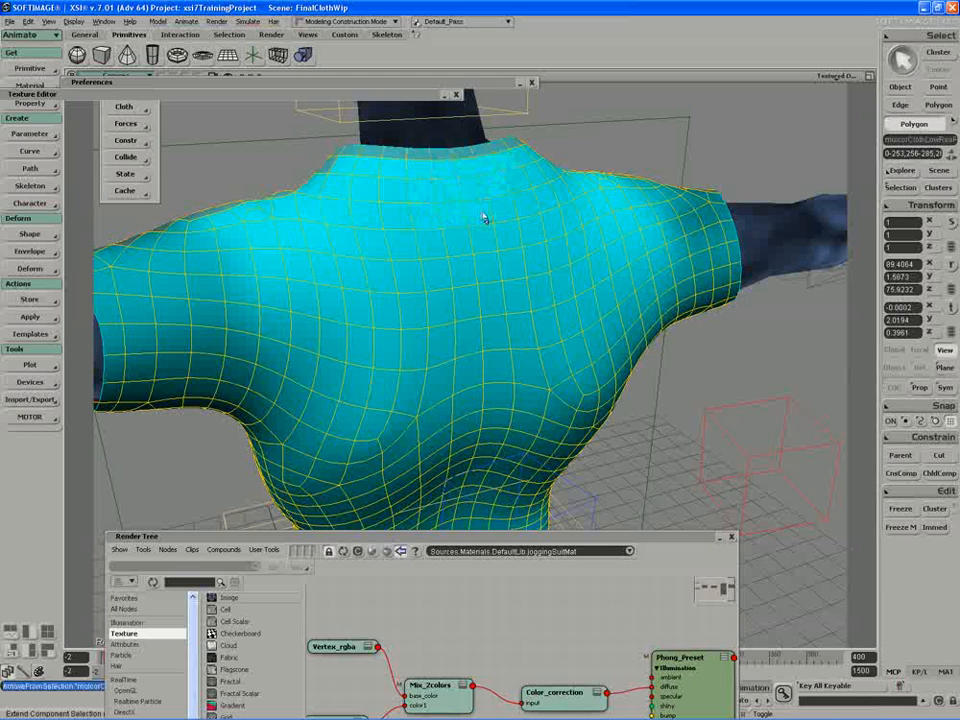
drag(483, 217, 519, 279)
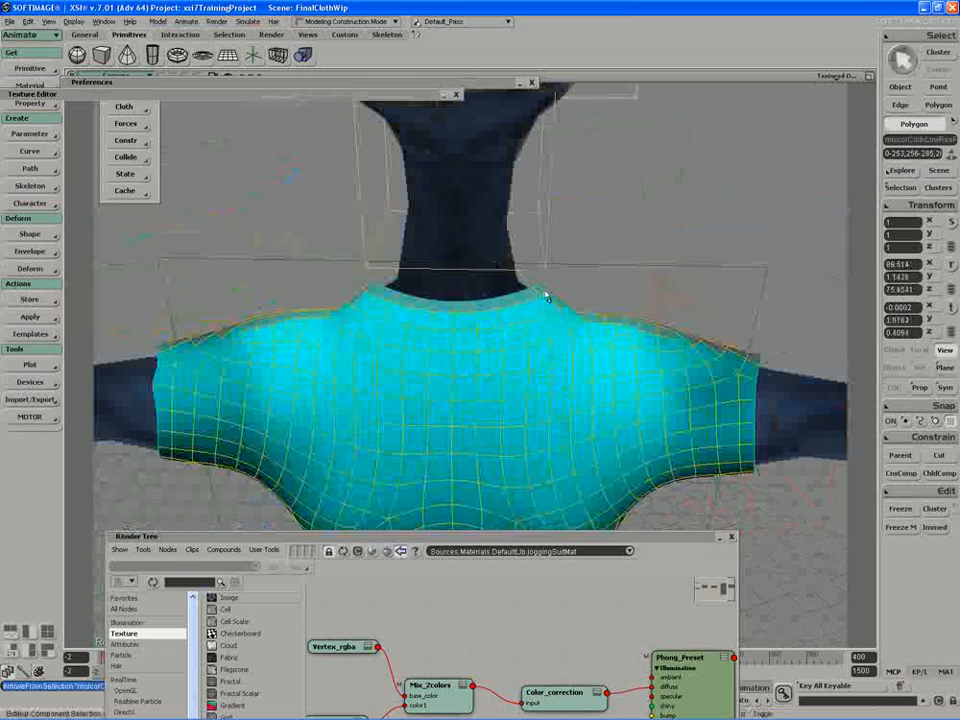
mouse_move(545, 294)
middle_down()
mouse_move(442, 307)
mouse_move(376, 294)
middle_up()
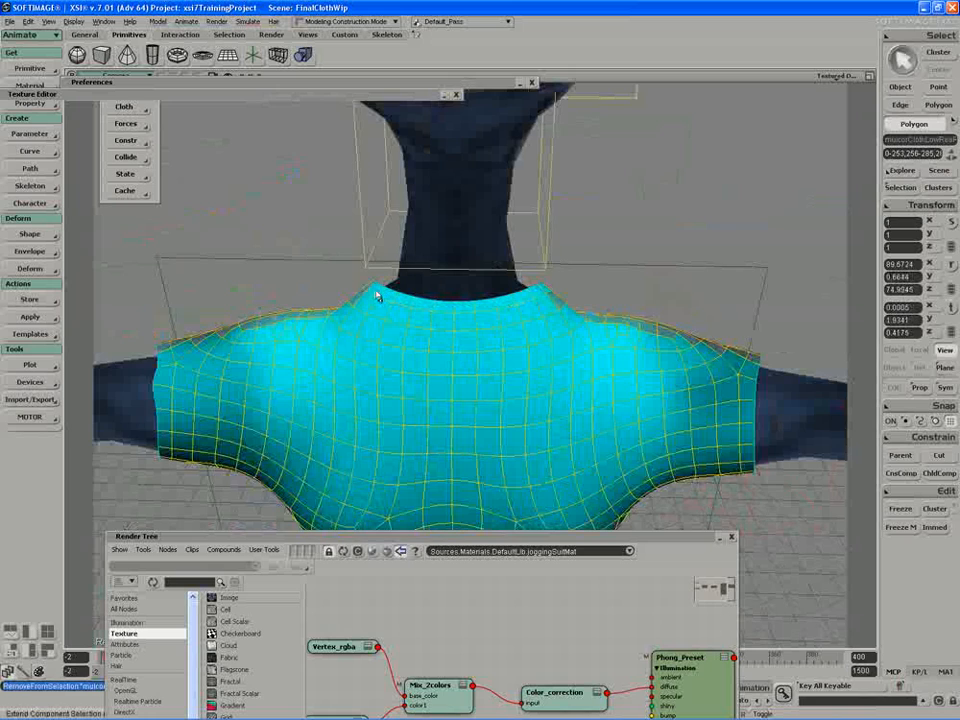
drag(376, 294, 394, 300)
Remove the stray back-facing polygons along the outer side of the trouser leg from the selection
drag(575, 320, 351, 177)
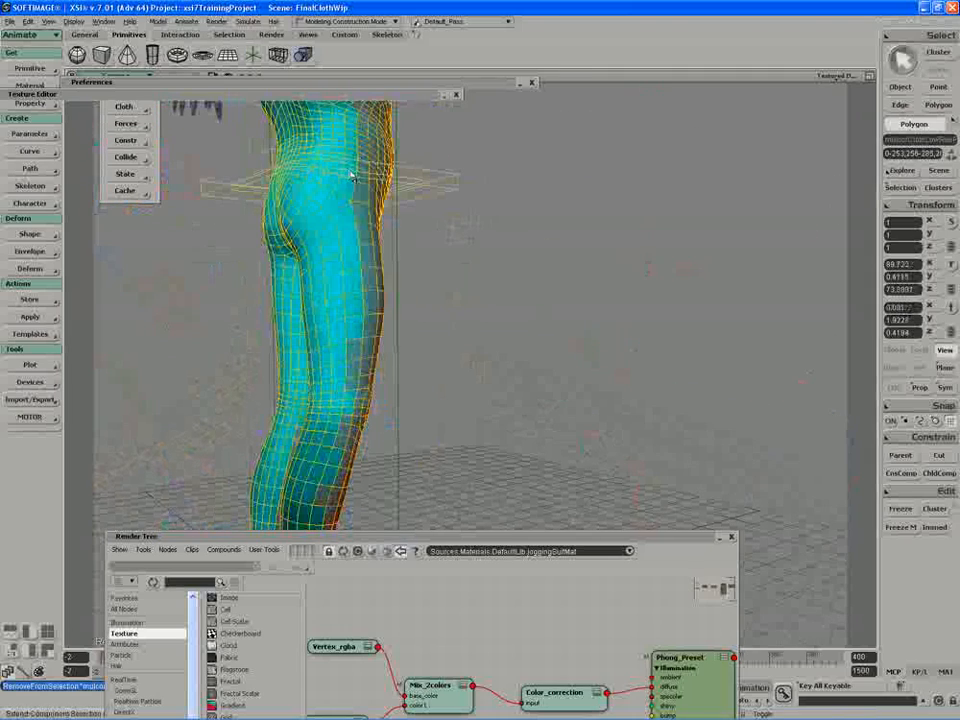
drag(355, 379, 432, 261)
mouse_move(403, 328)
right_down()
mouse_move(381, 345)
mouse_move(395, 316)
right_up()
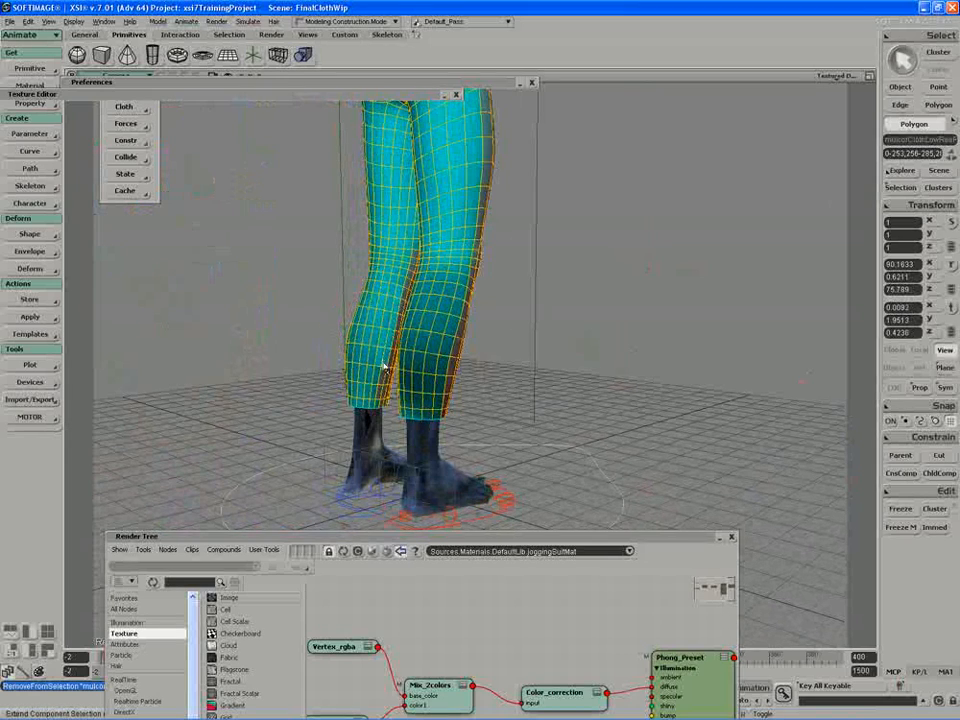
scroll(378, 391, up, 2)
key(s)
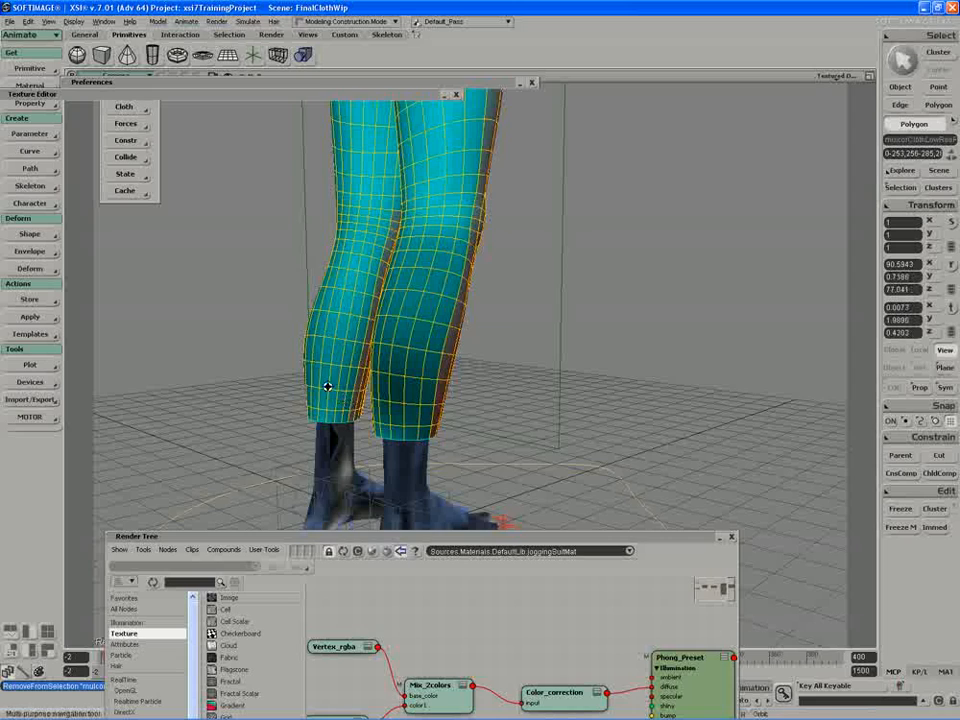
right_drag(328, 388, 369, 390)
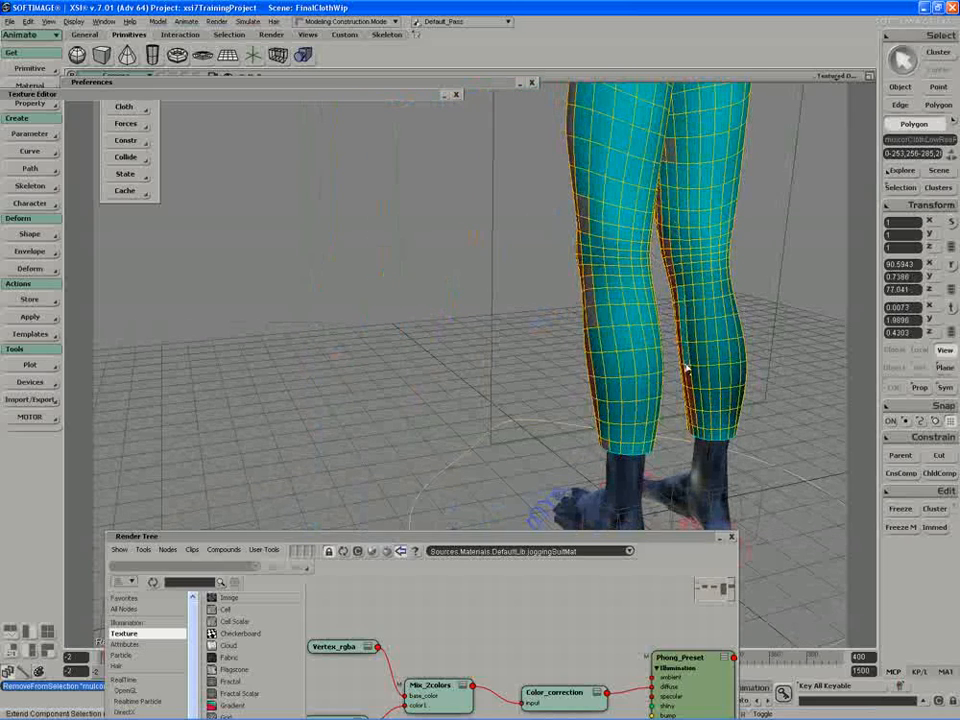
Correct the selection along the sides of both legs, adding missed front polygons and removing unwanted back ones
shift+drag(693, 420, 685, 397)
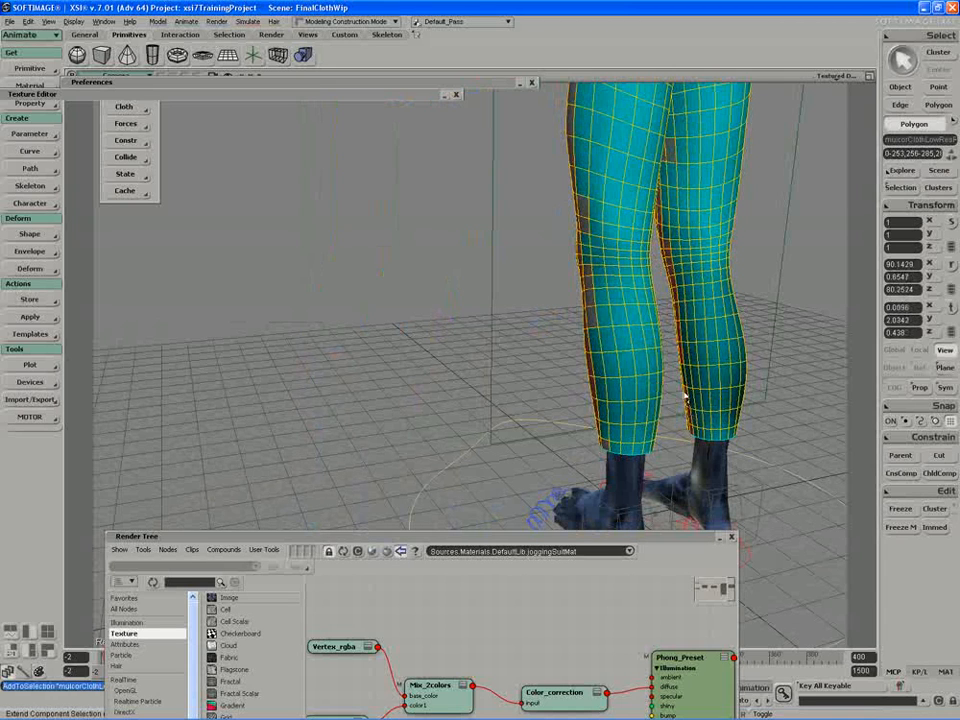
ctrl+shift+click(667, 164)
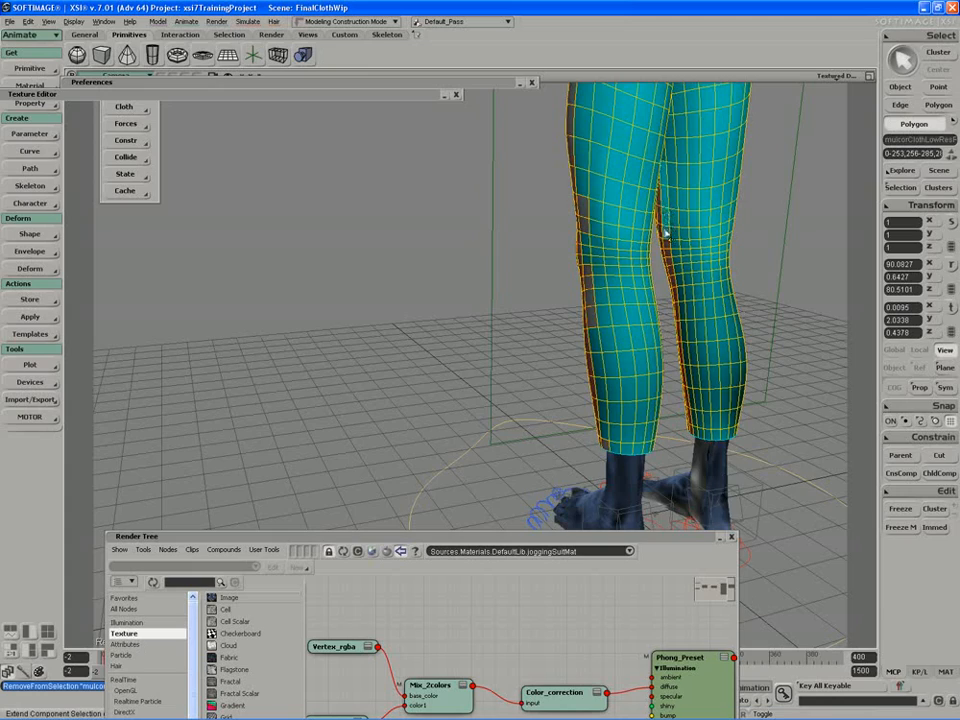
shift+drag(667, 234, 669, 242)
right_drag(660, 230, 386, 189)
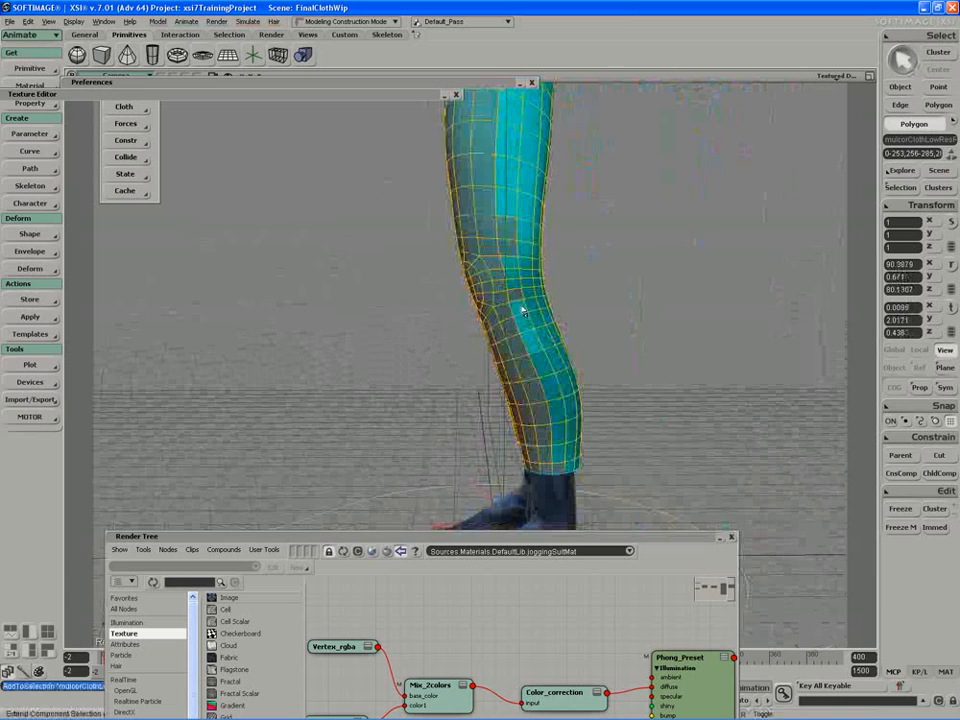
right_drag(516, 244, 482, 228)
Reopen the Texture Editor, show the Texture_Projection UV set, refresh it with the current polygon selection, and reposition the editor
double_click(195, 96)
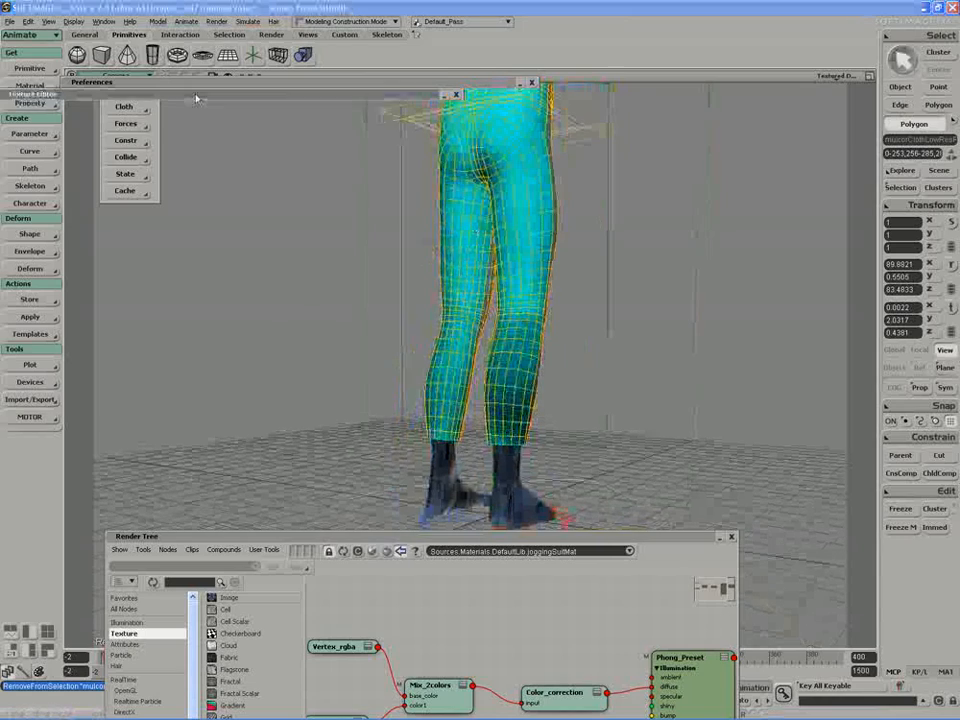
click(194, 107)
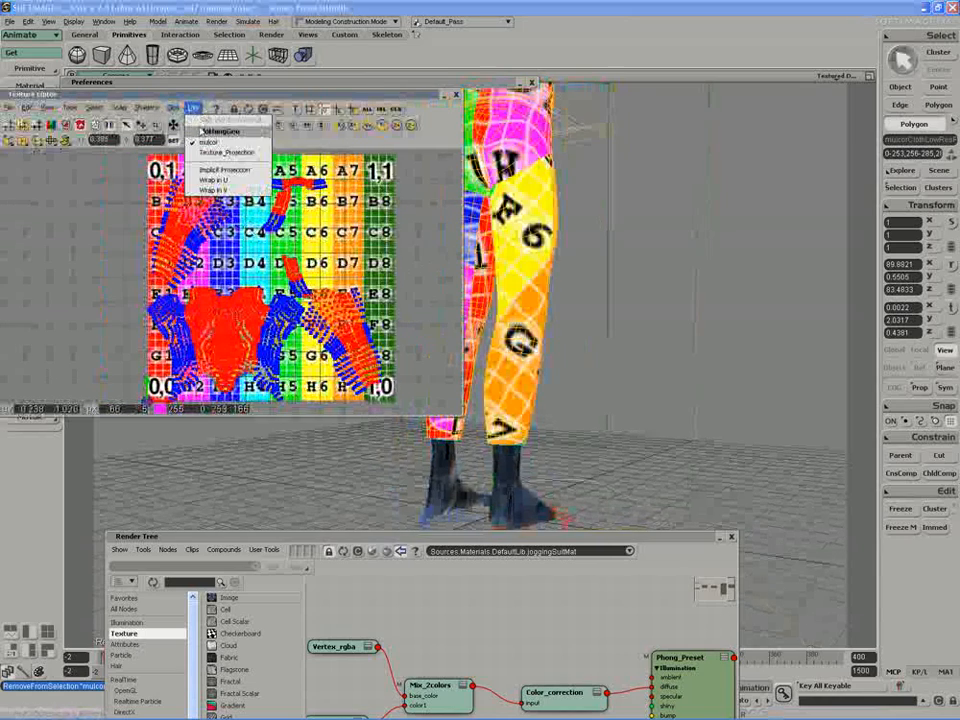
click(213, 153)
scroll(192, 232, down, 5)
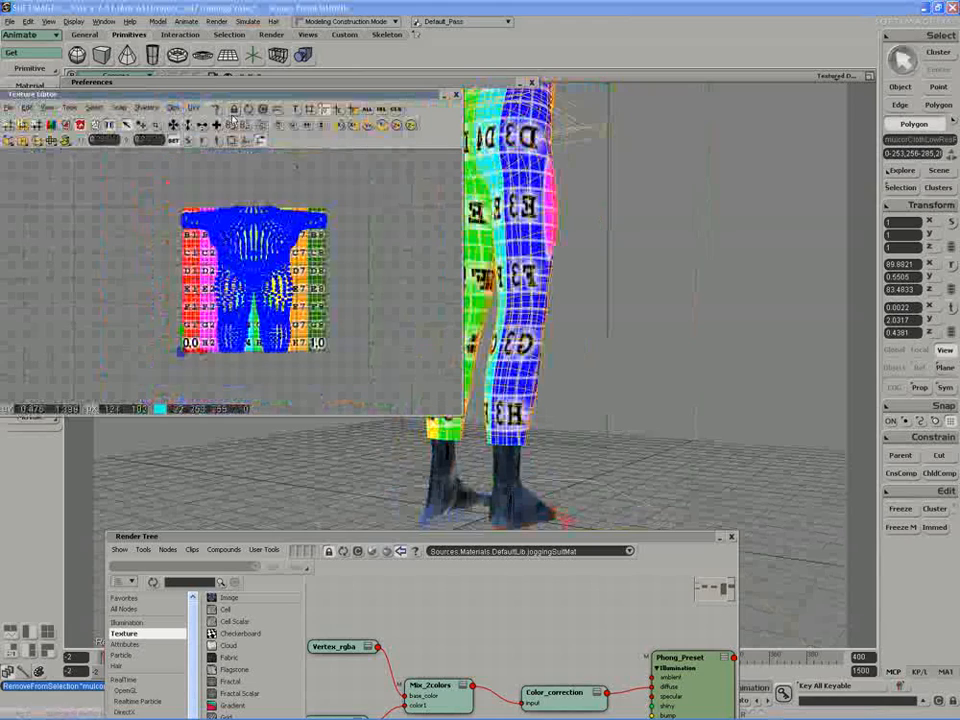
click(249, 108)
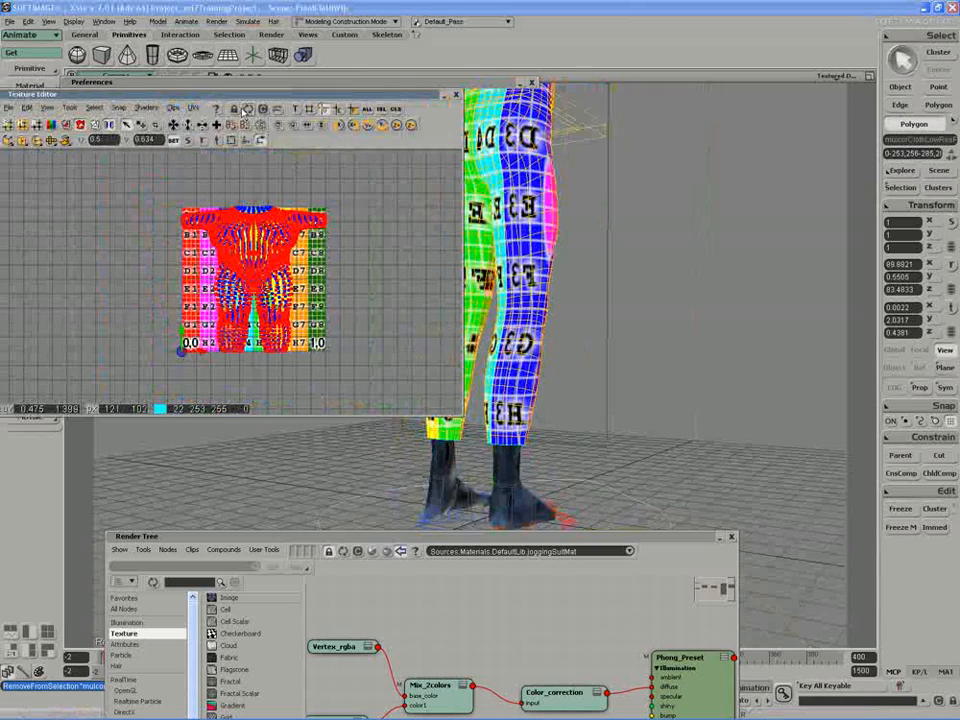
drag(240, 96, 348, 115)
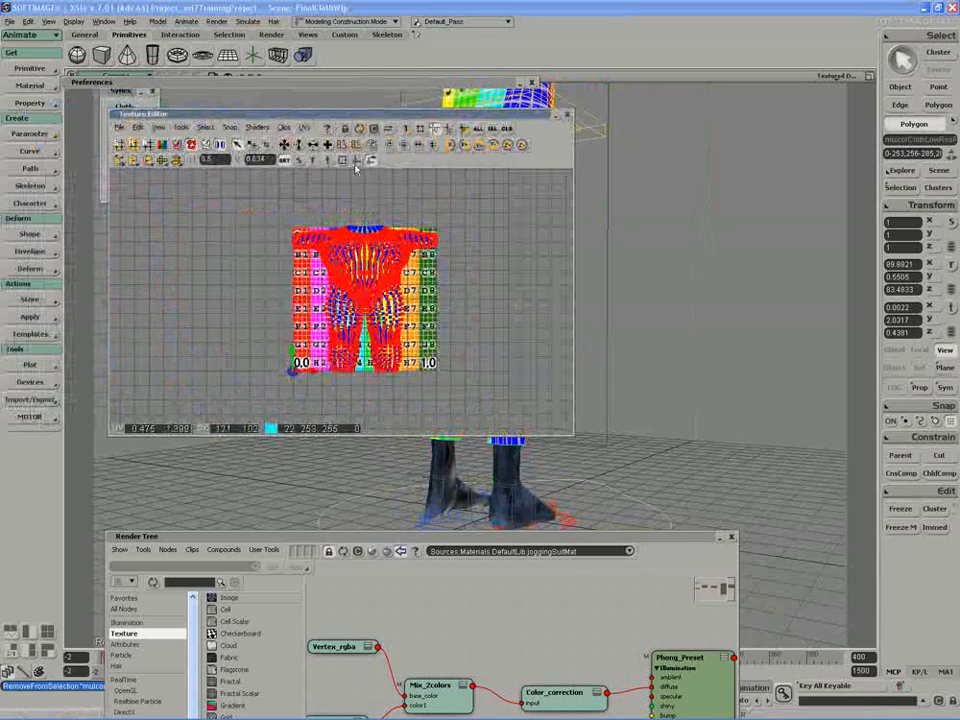
Tear the selected front polygons' UVs off and move them about one unit in negative U beside the remaining island
drag(405, 212, 218, 208)
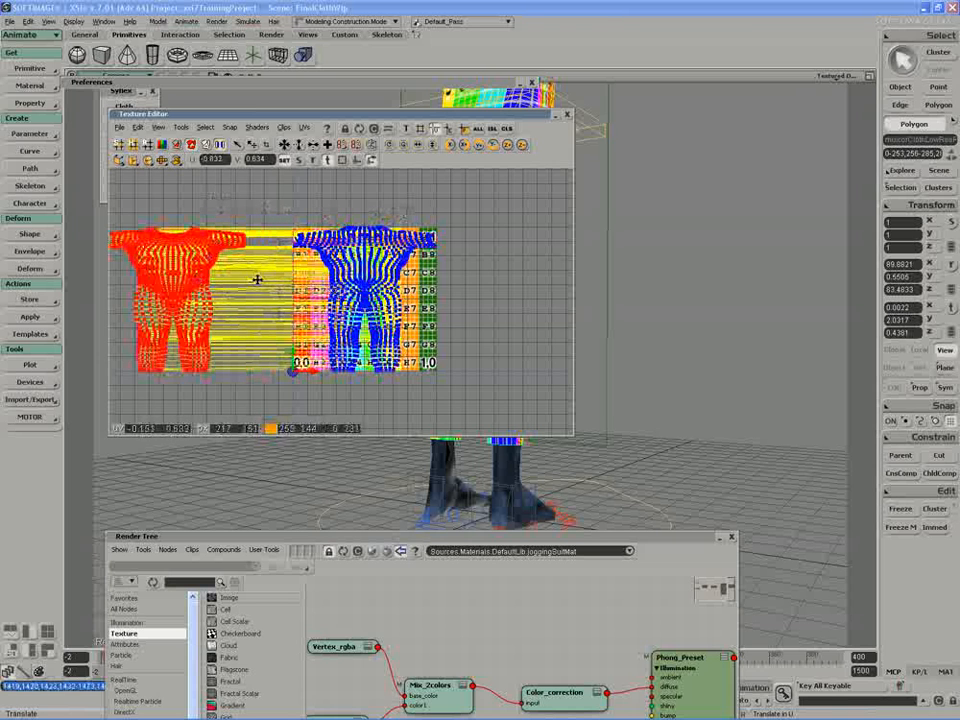
key(ctrl+z)
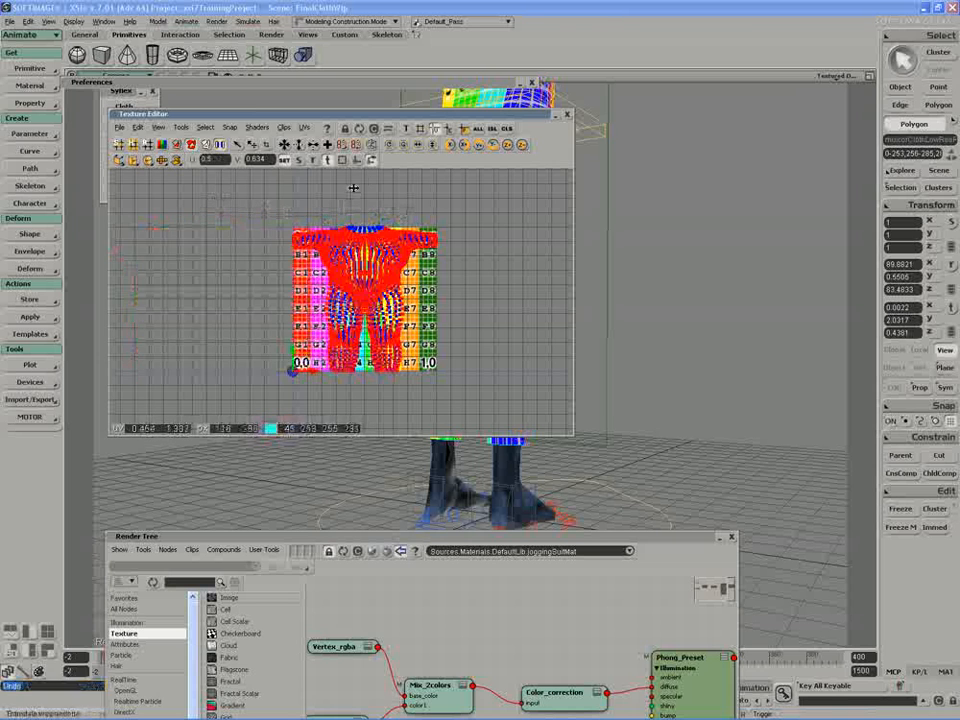
click(407, 129)
drag(402, 218, 257, 232)
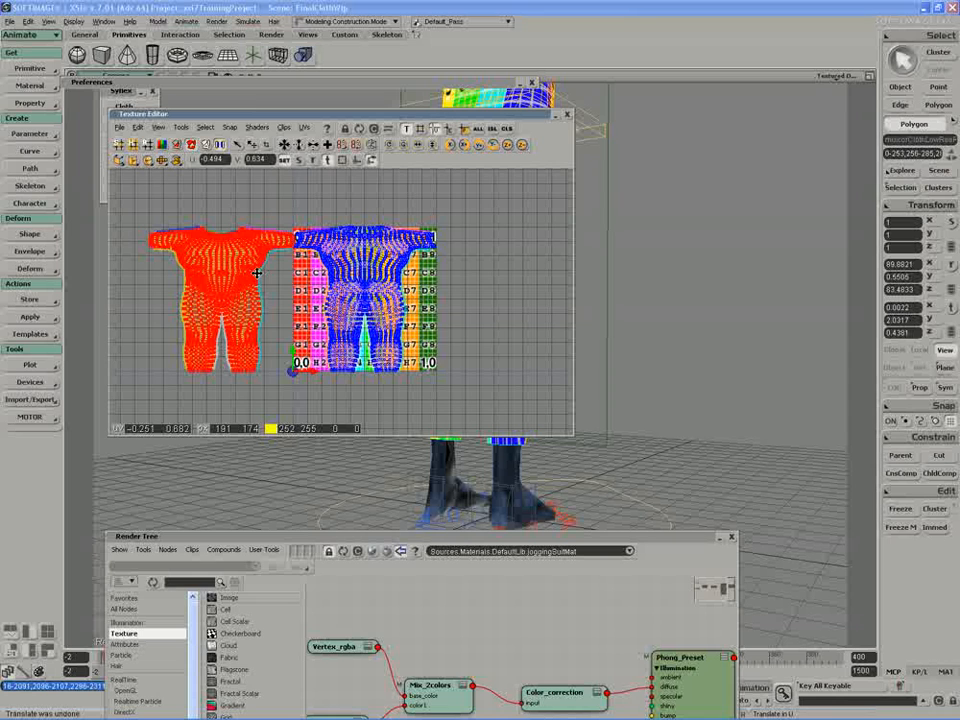
Select both UV islands, scale them in U to fit inside the 0–1 texture square, and close the Texture Editor and Preferences
drag(460, 188, 124, 396)
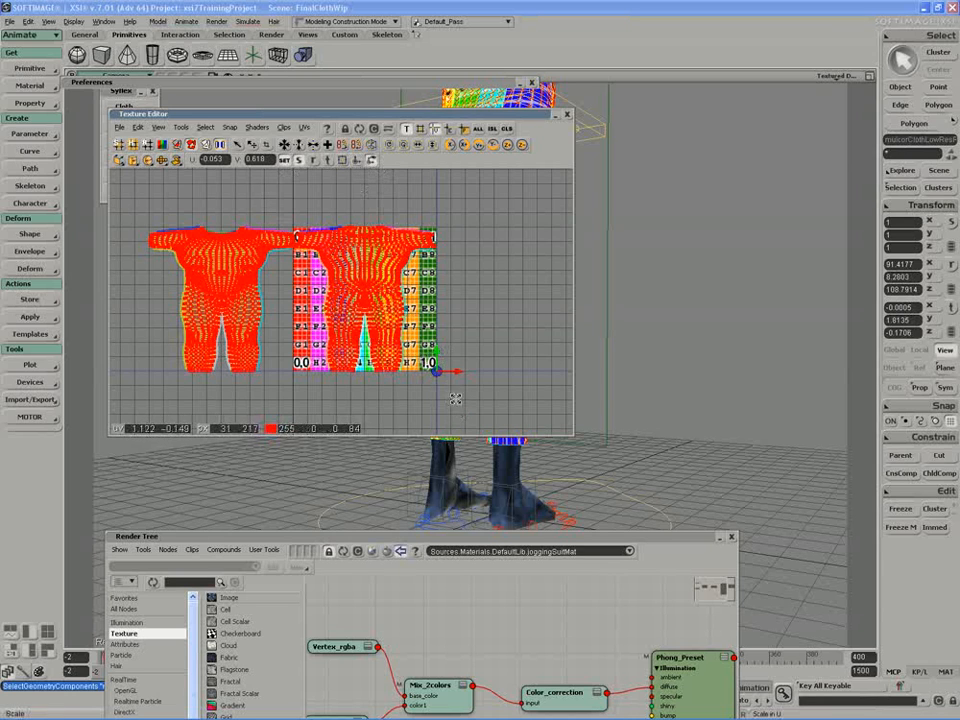
drag(436, 370, 404, 365)
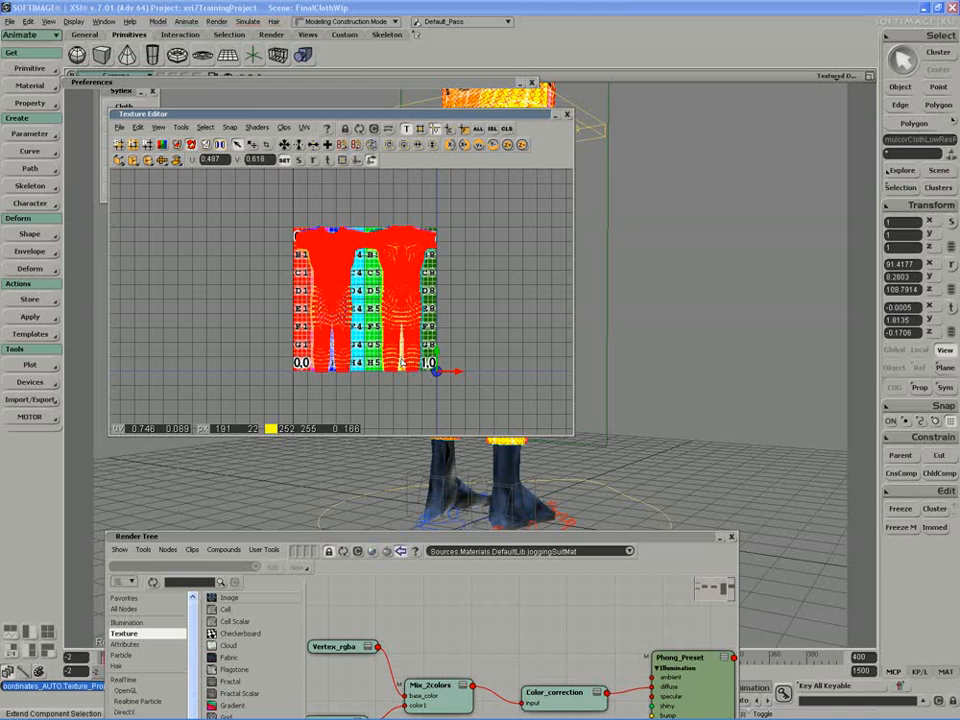
click(569, 116)
click(531, 83)
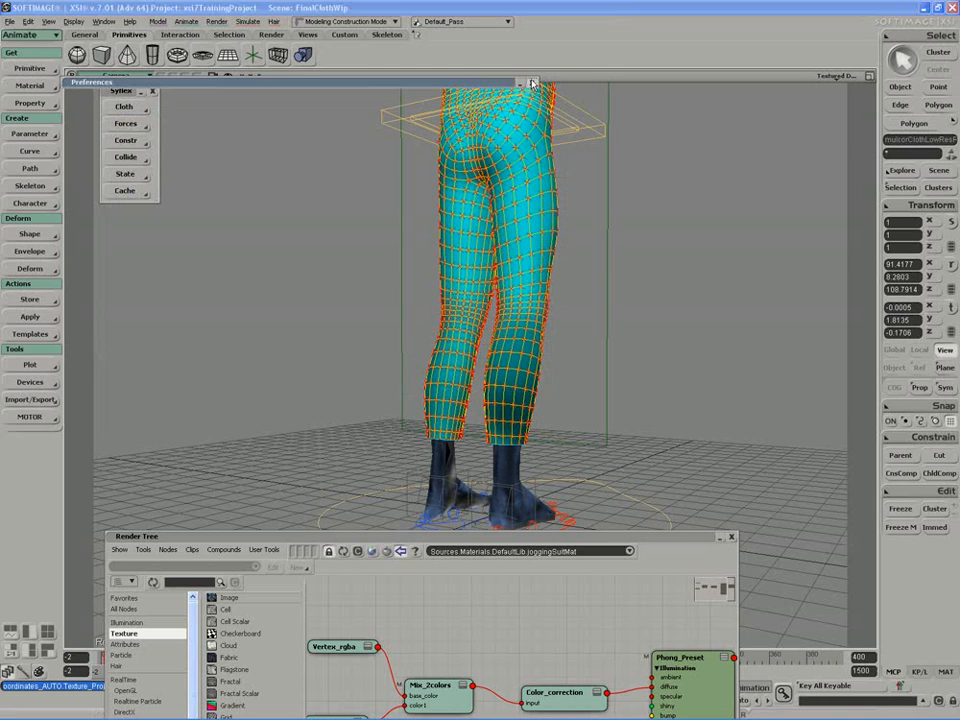
Rename the Texture_Projection in clothingGeo's Texture_Coordinates_AUTO cluster to ClothingUV and close its properties
key(space)
key(F3)
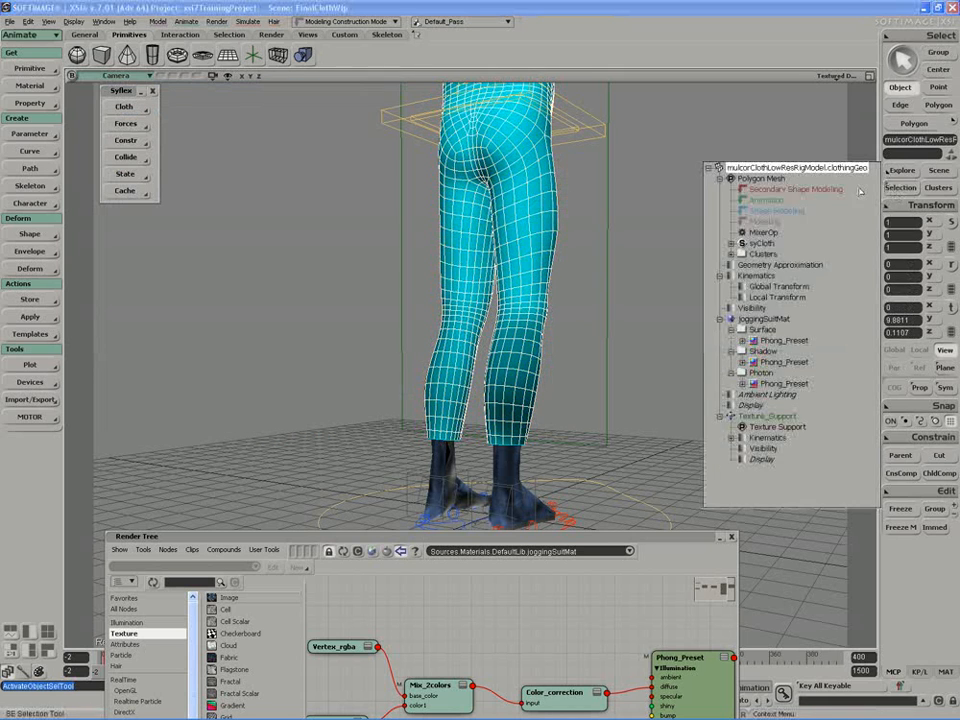
click(742, 254)
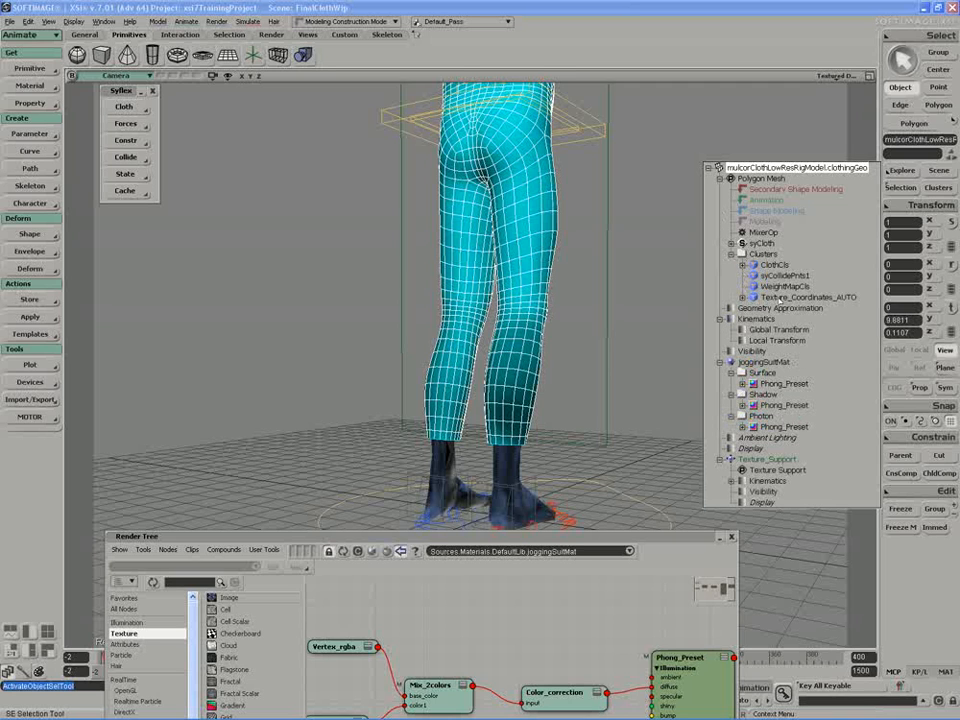
click(740, 298)
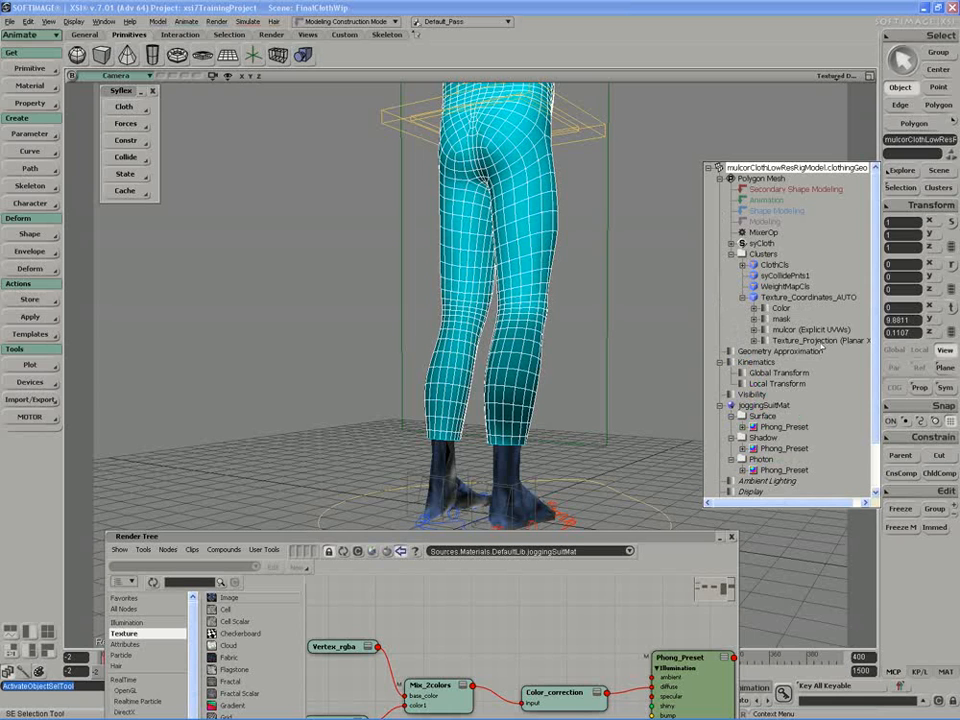
click(765, 341)
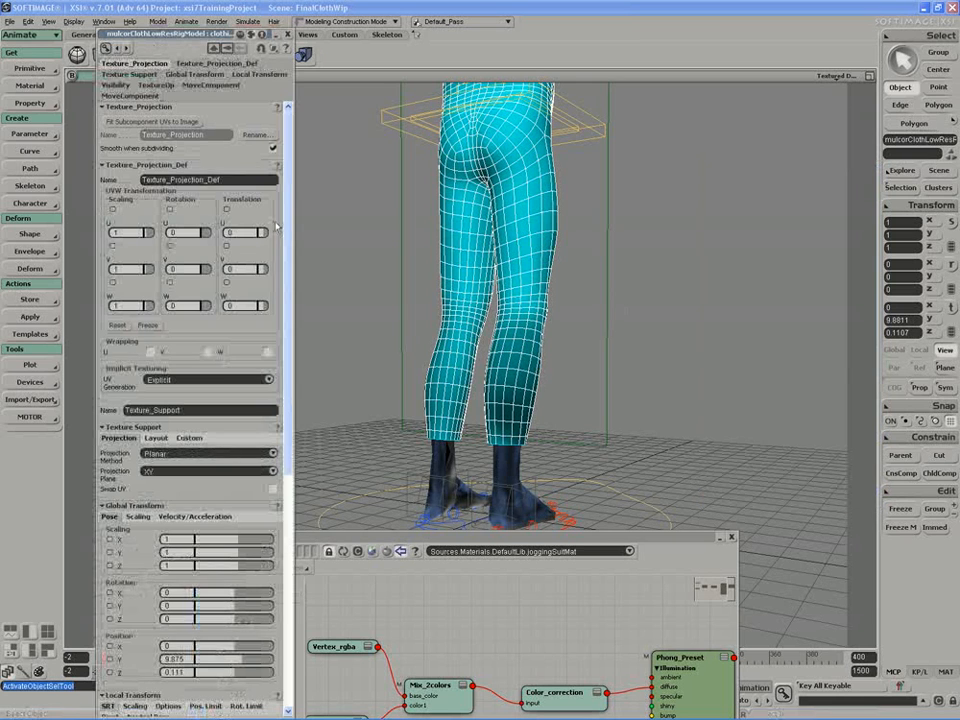
click(257, 134)
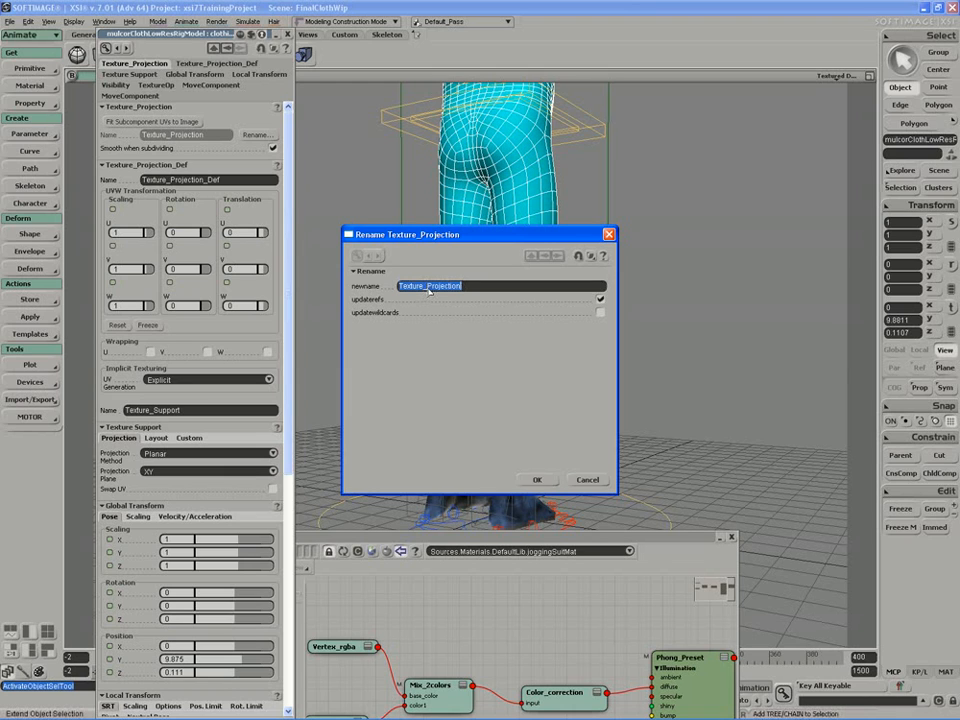
text(ClothingUV)
key(Return)
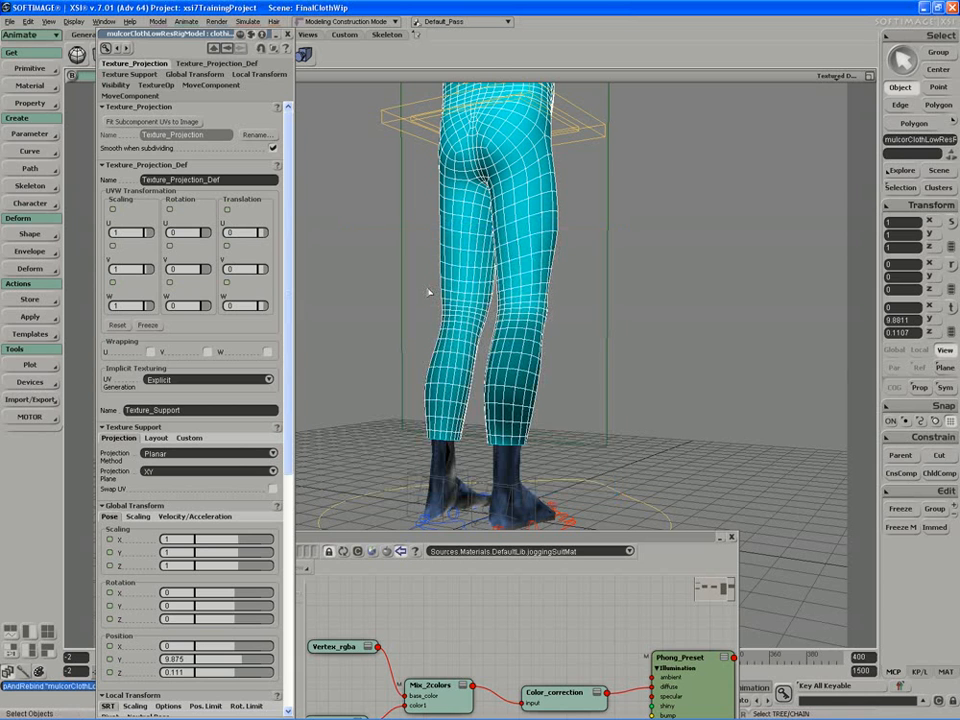
click(288, 35)
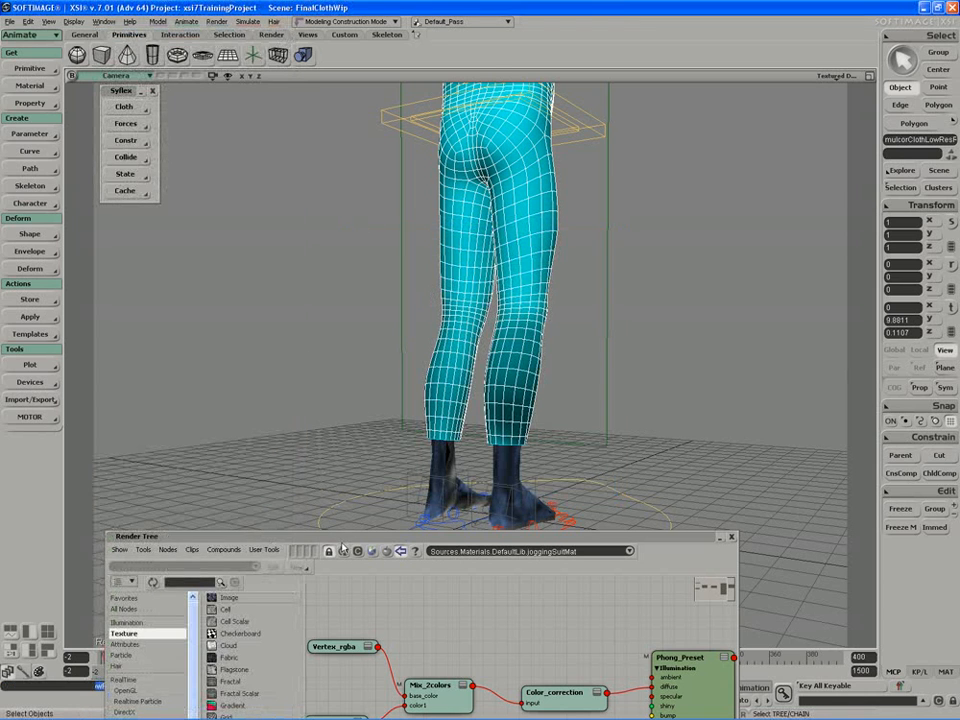
Preview the suit's current material from the front with a render region over the character, then turn the region off
drag(342, 538, 334, 513)
key(s)
right_drag(396, 348, 288, 349)
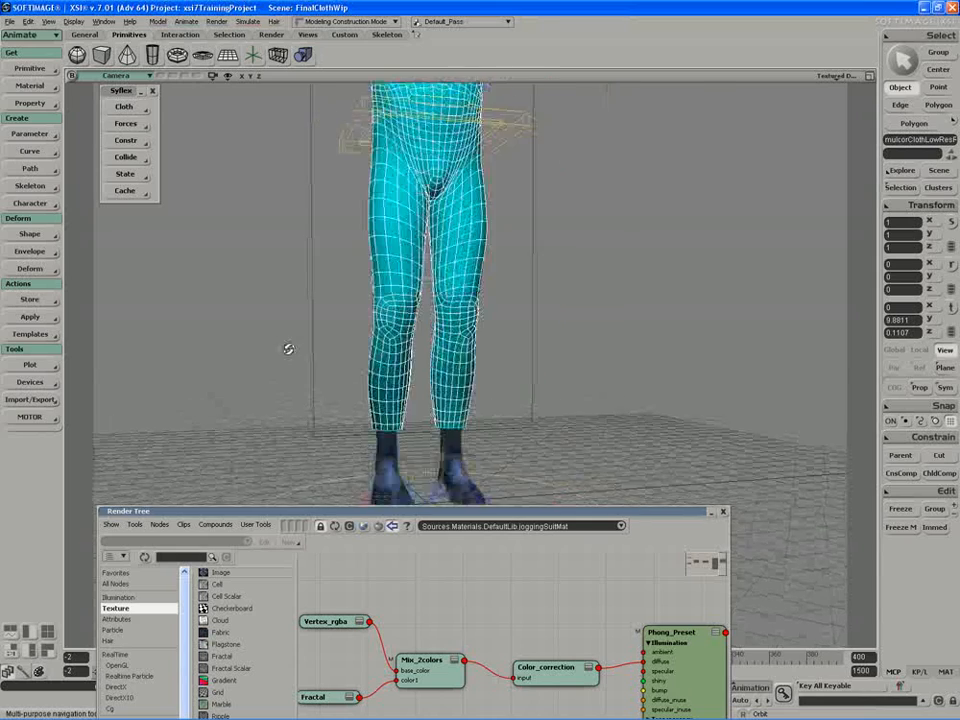
drag(288, 349, 317, 366)
middle_drag(317, 366, 431, 330)
mouse_move(431, 330)
mouse_down()
mouse_move(414, 334)
mouse_move(417, 321)
mouse_up()
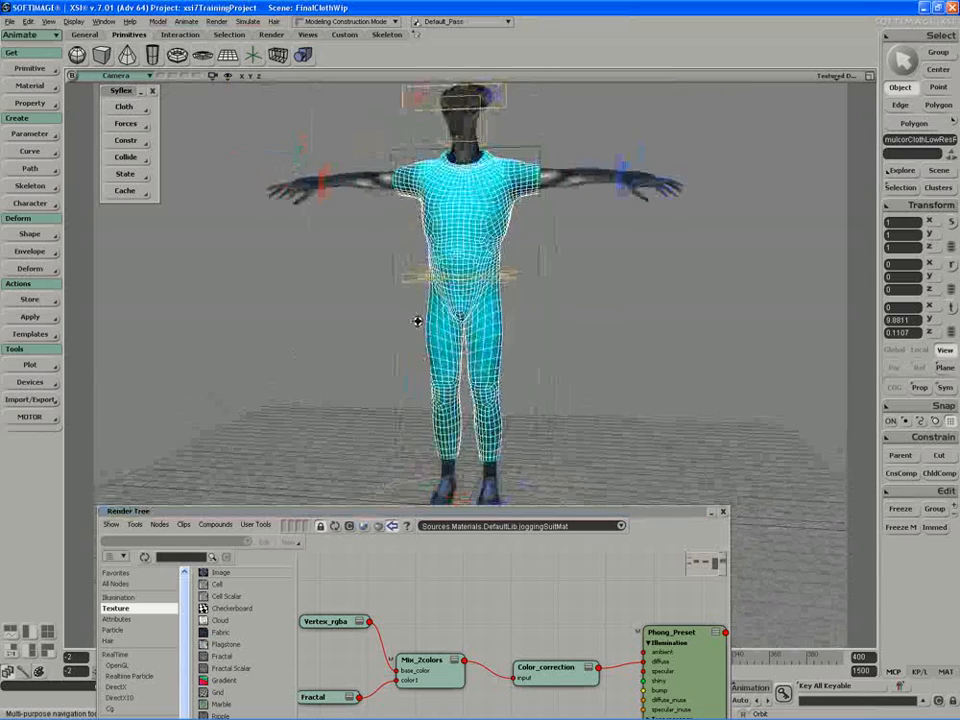
middle_drag(417, 321, 421, 318)
key(space)
key(q)
drag(606, 108, 305, 497)
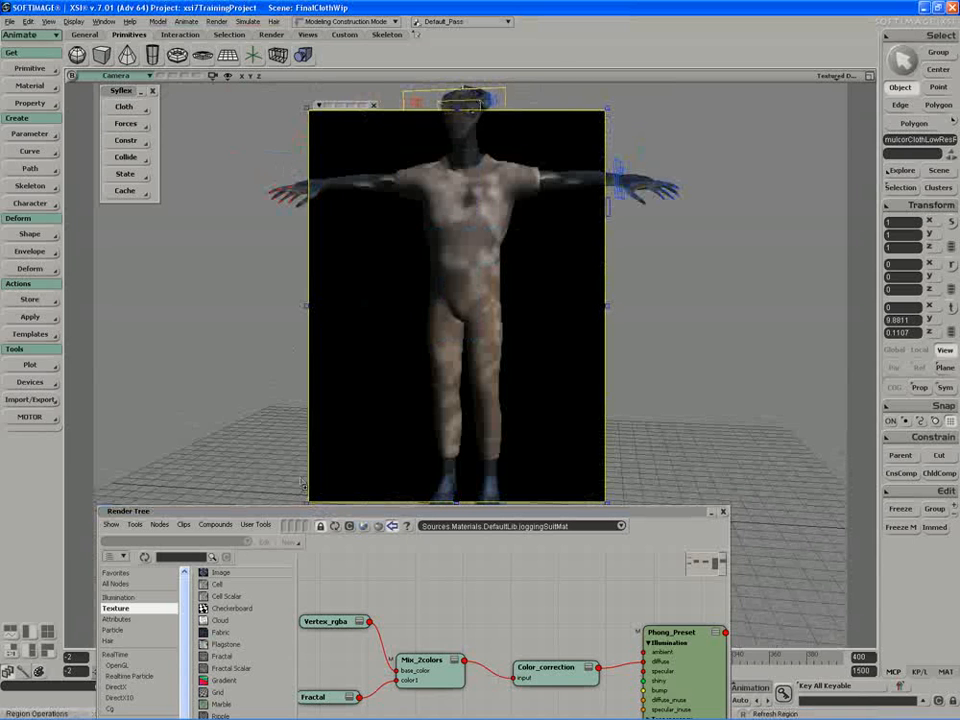
key(q)
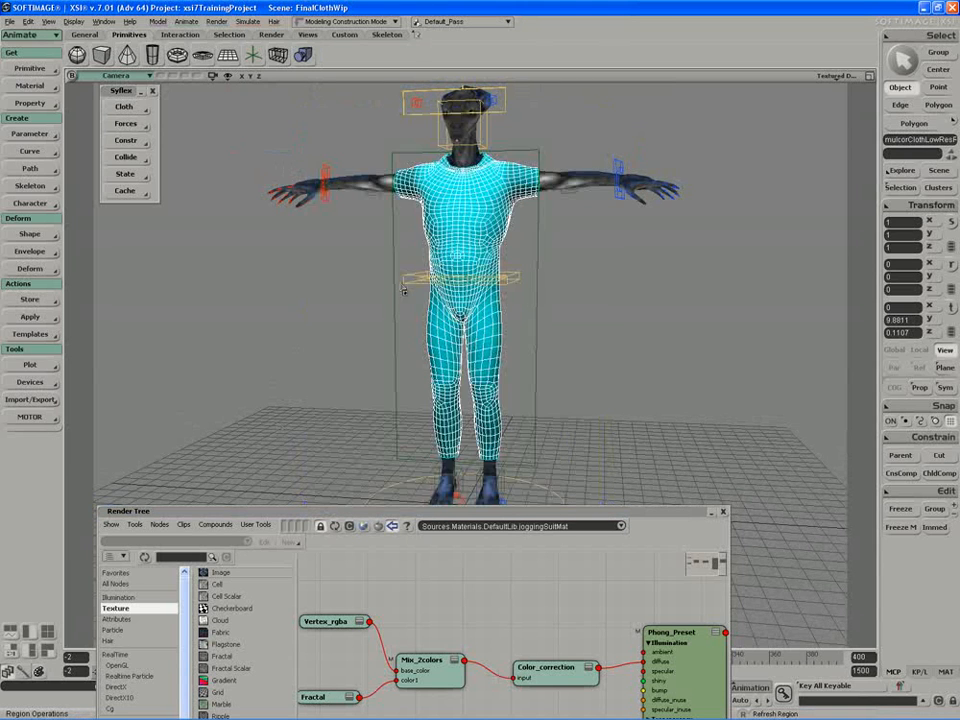
Select the character's jogging suit and add a Render Map property to it
middle_drag(400, 292, 338, 303)
key(space)
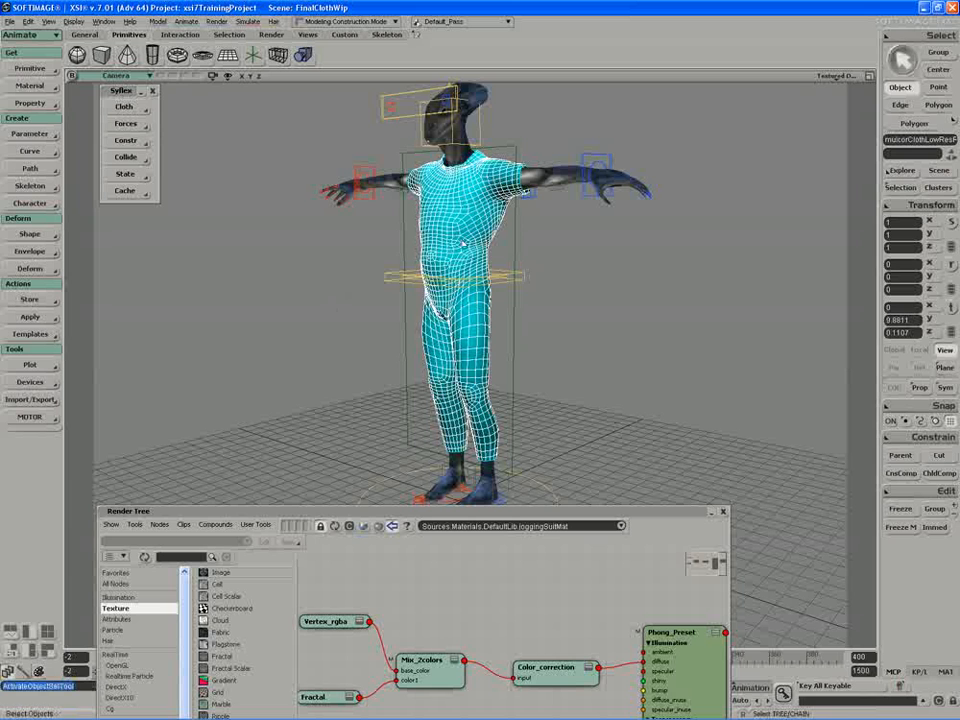
click(416, 211)
middle_drag(332, 221, 90, 350)
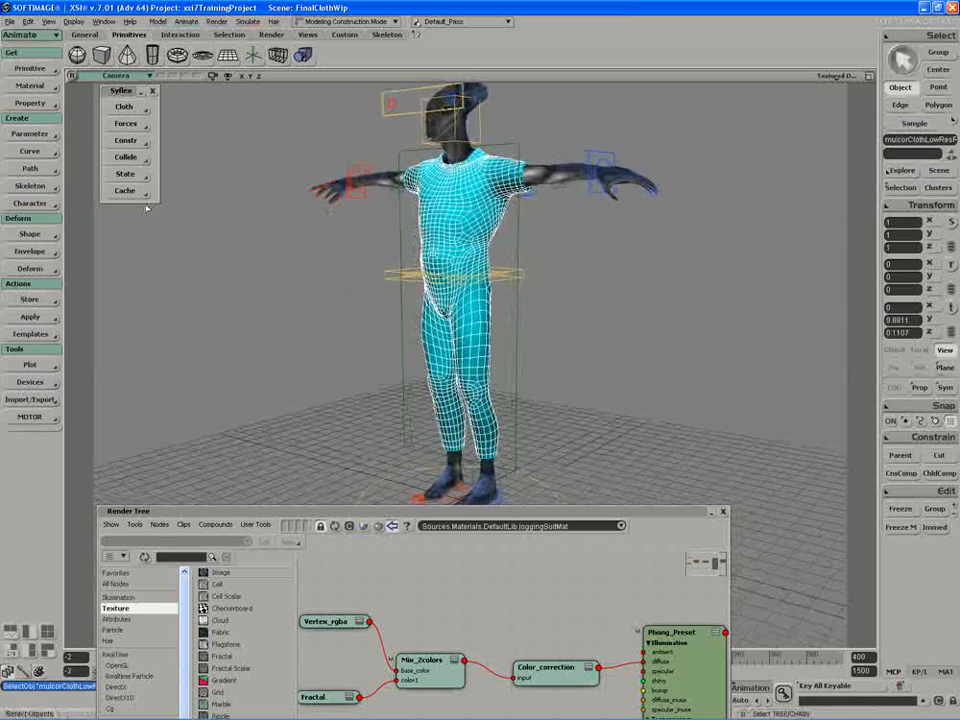
click(28, 104)
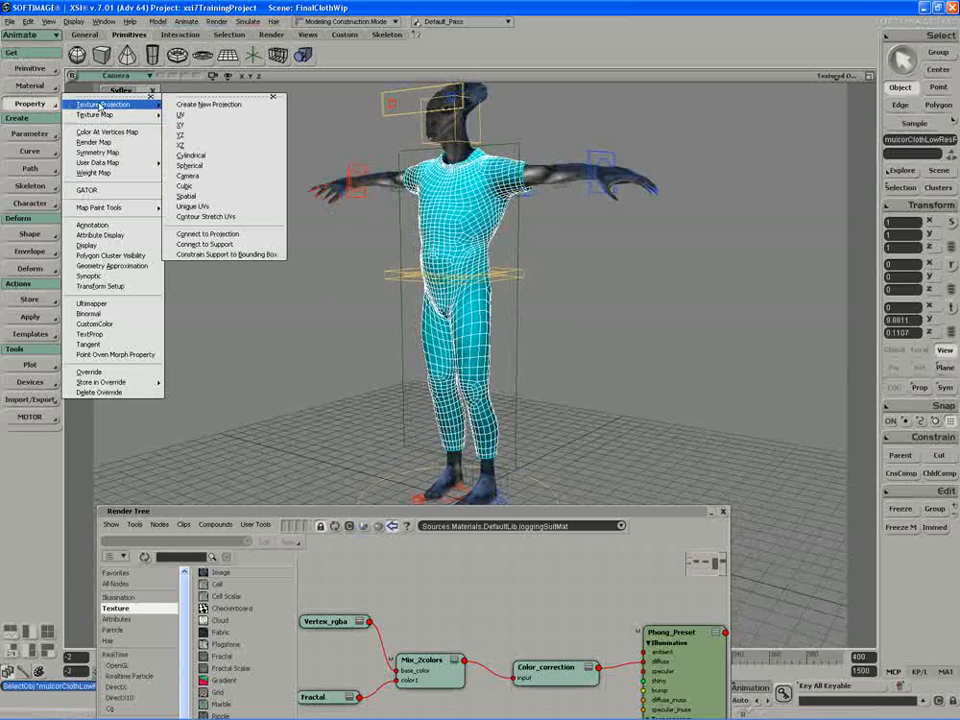
click(121, 142)
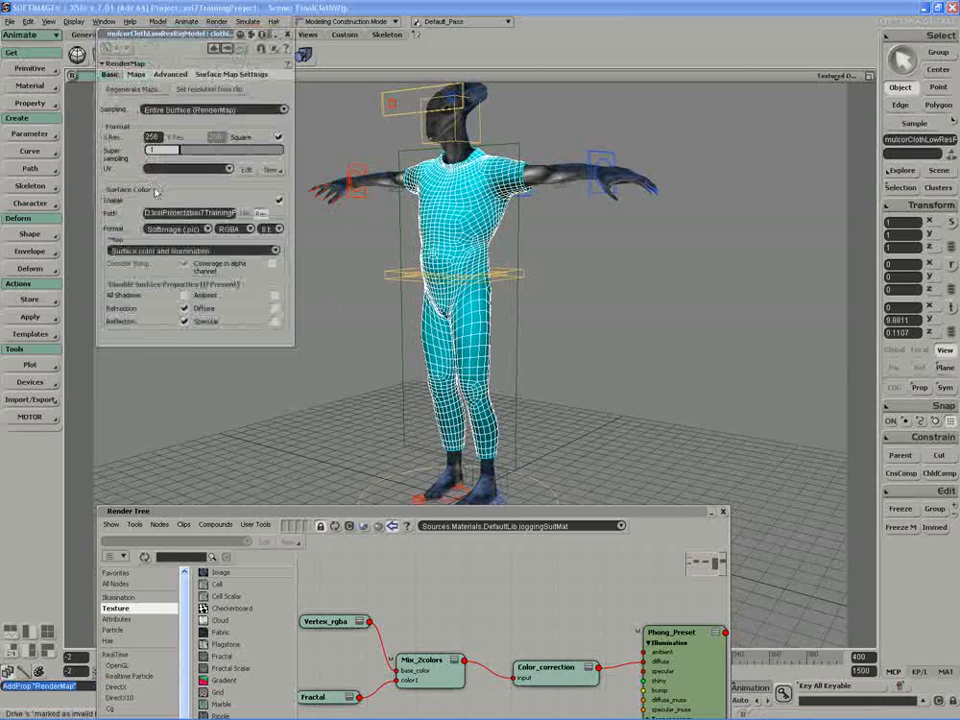
drag(171, 42, 258, 150)
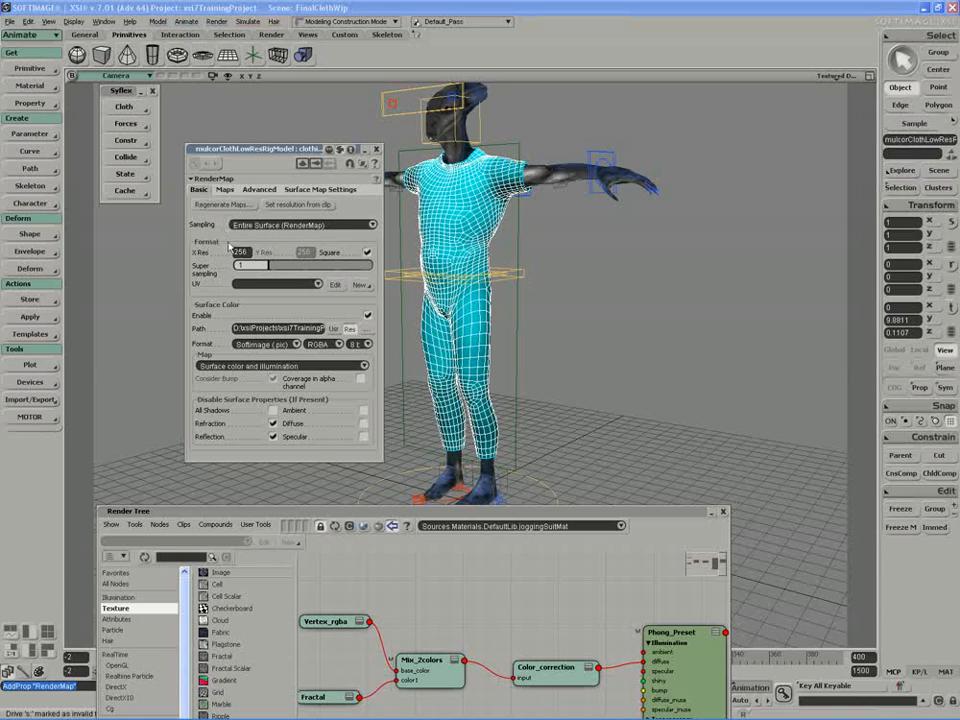
Set the render map's X resolution to 2048 and assign the ClothingUV projection as its UV
click(241, 251)
key(Return)
click(300, 284)
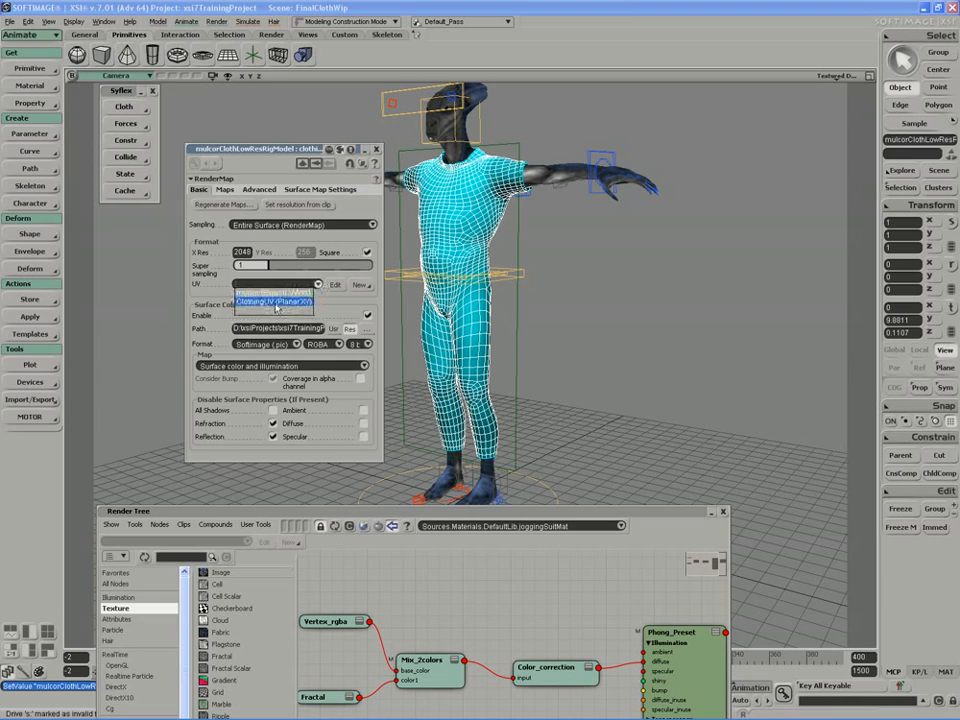
click(277, 301)
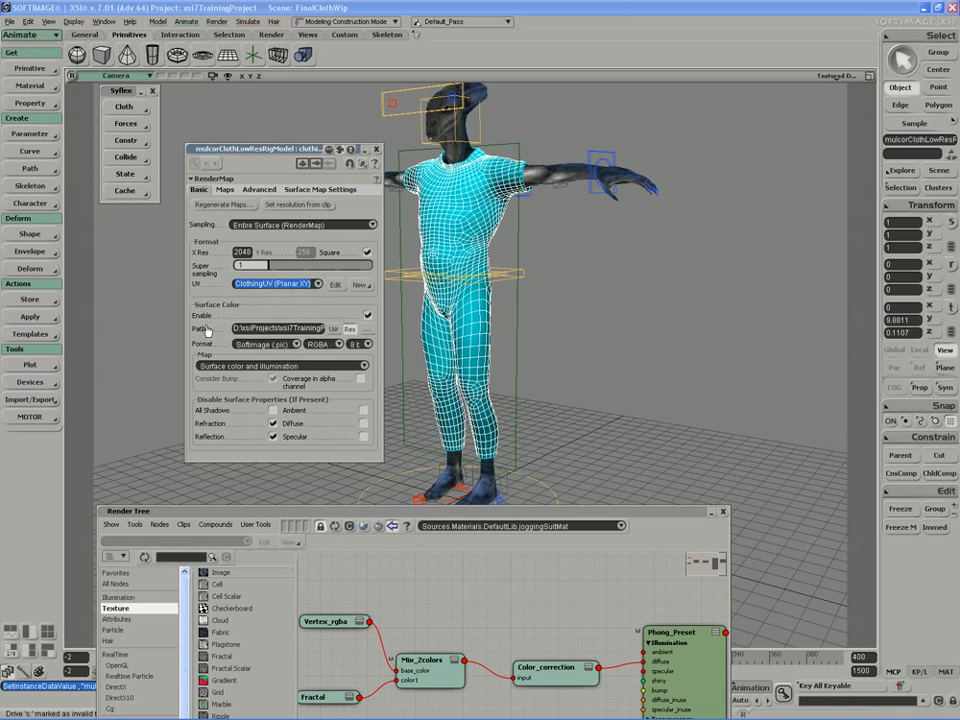
Rename the surface color output file in Render_Pictures to ClothingRenderMap and set its format to Targa (.tga)
click(236, 328)
drag(275, 327, 224, 323)
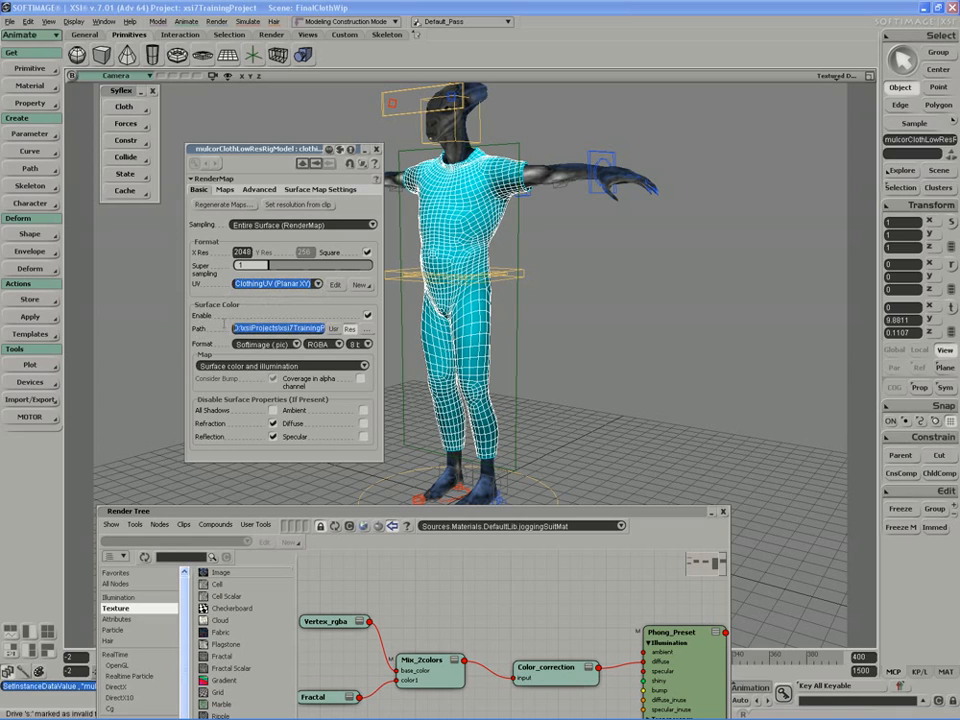
drag(304, 328, 334, 328)
click(276, 328)
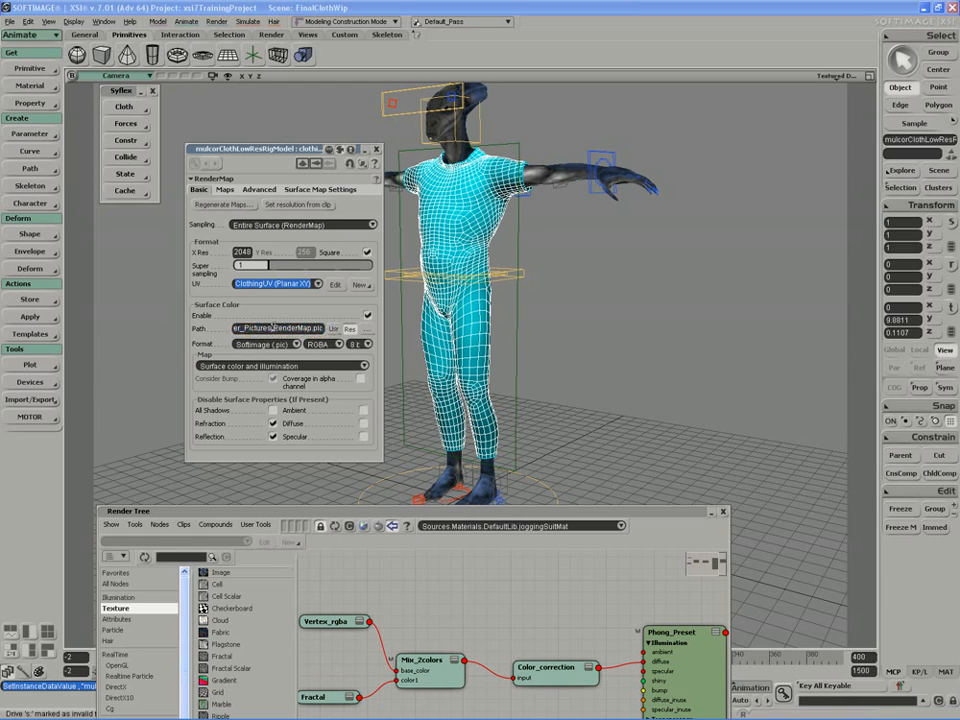
click(276, 328)
text(C)
key(BackSpace)
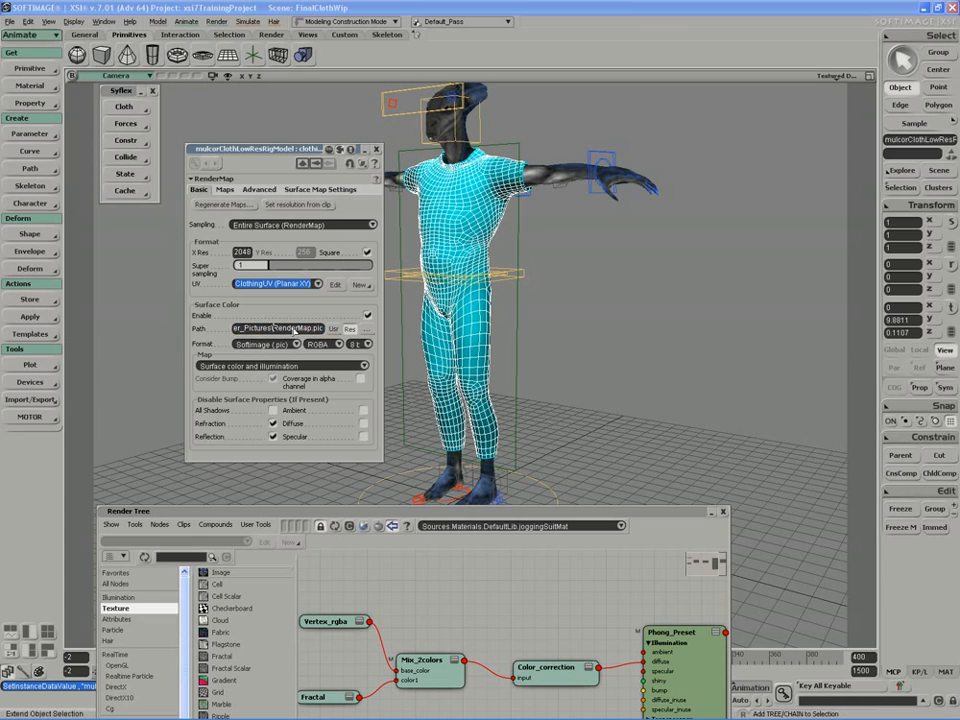
text(Clothing)
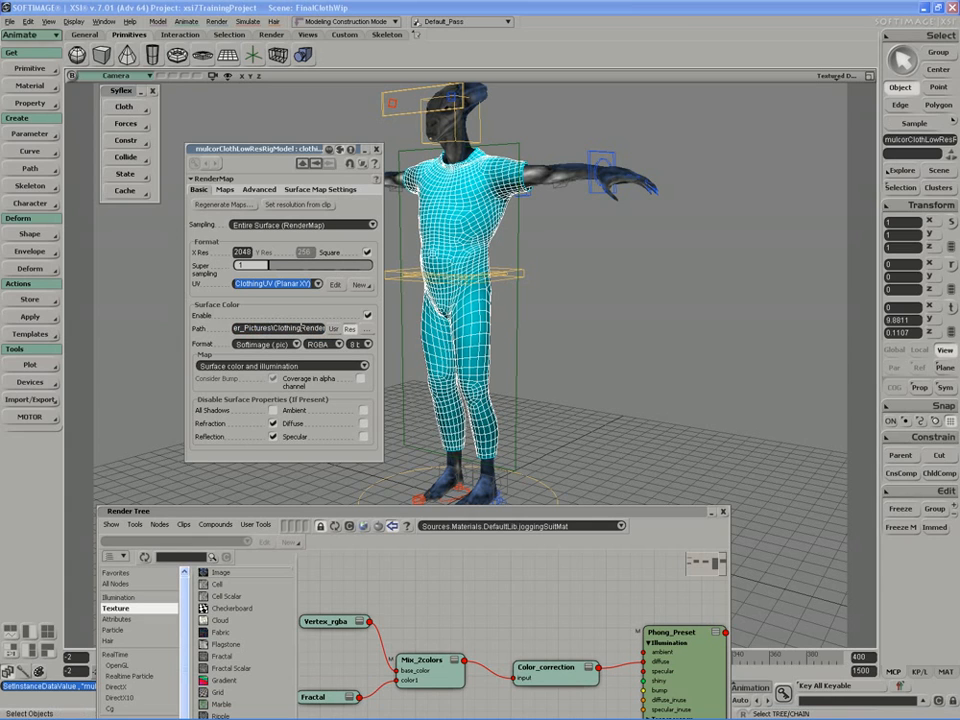
click(287, 346)
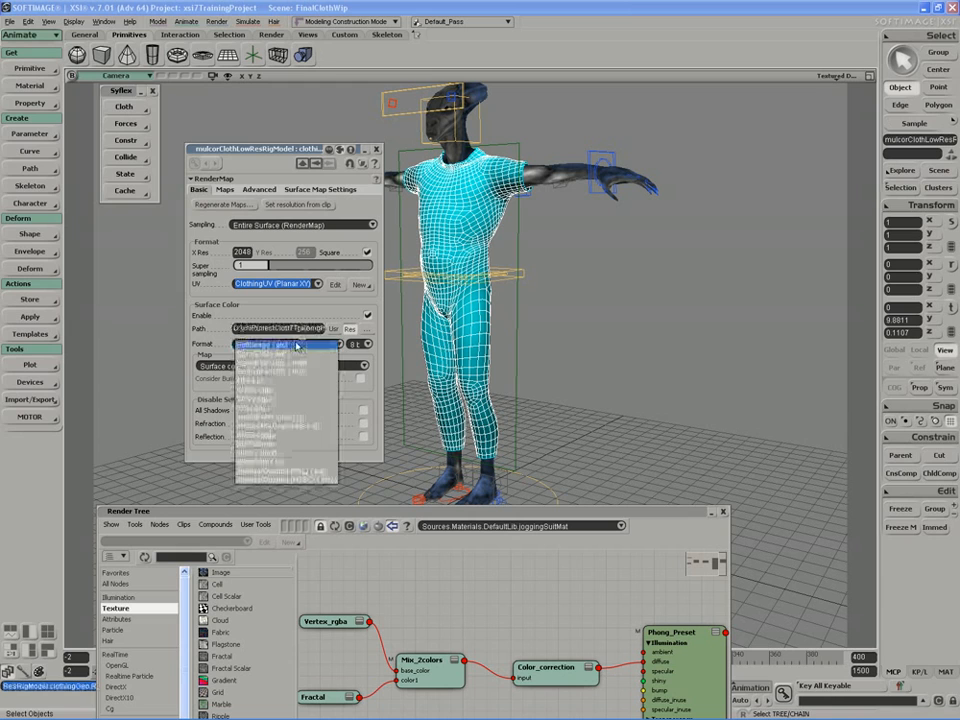
click(287, 399)
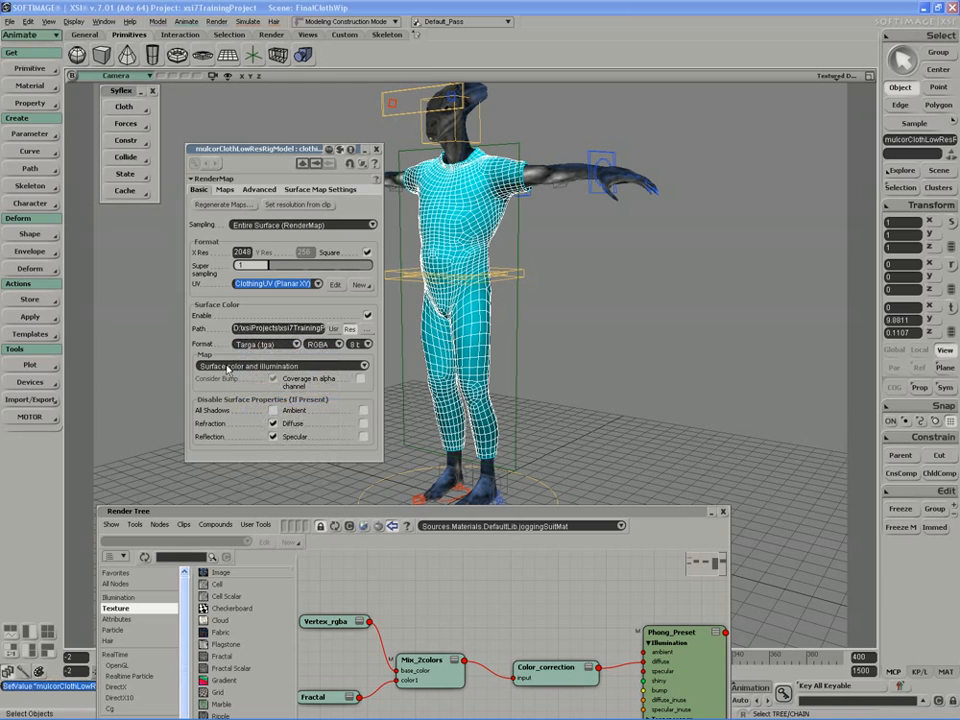
Set the render map to Surface color only (albedo) and regenerate the maps
click(228, 366)
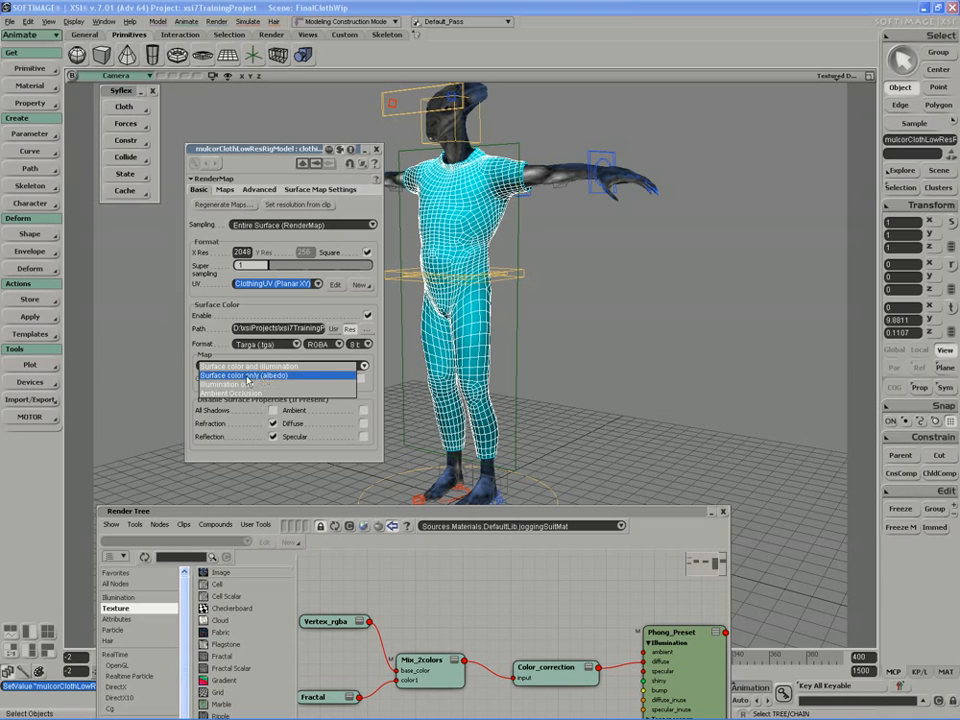
click(248, 378)
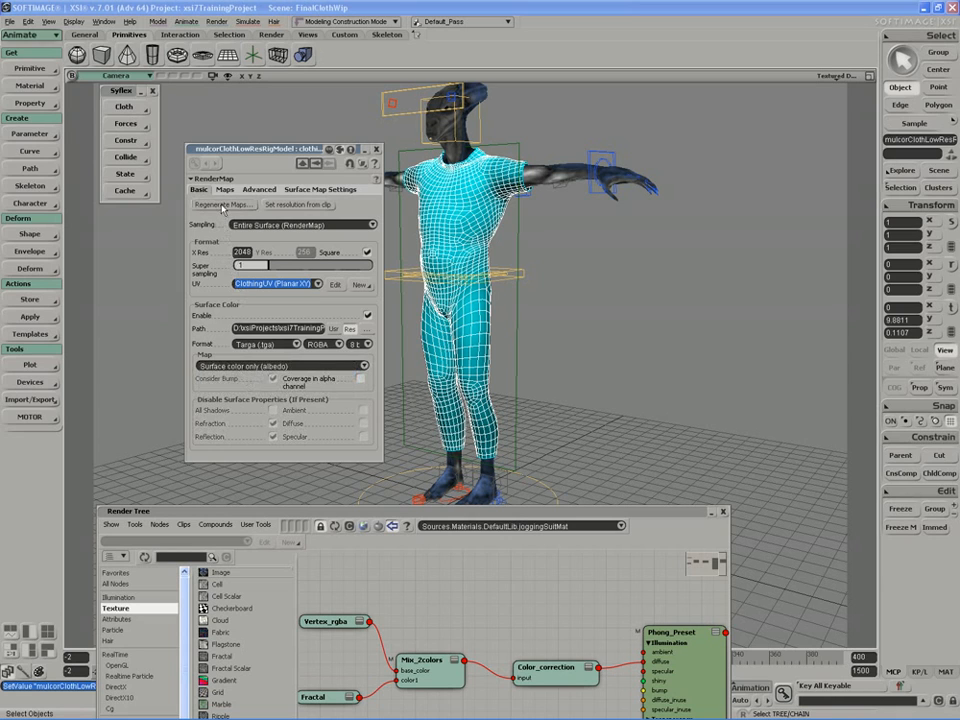
drag(225, 150, 195, 140)
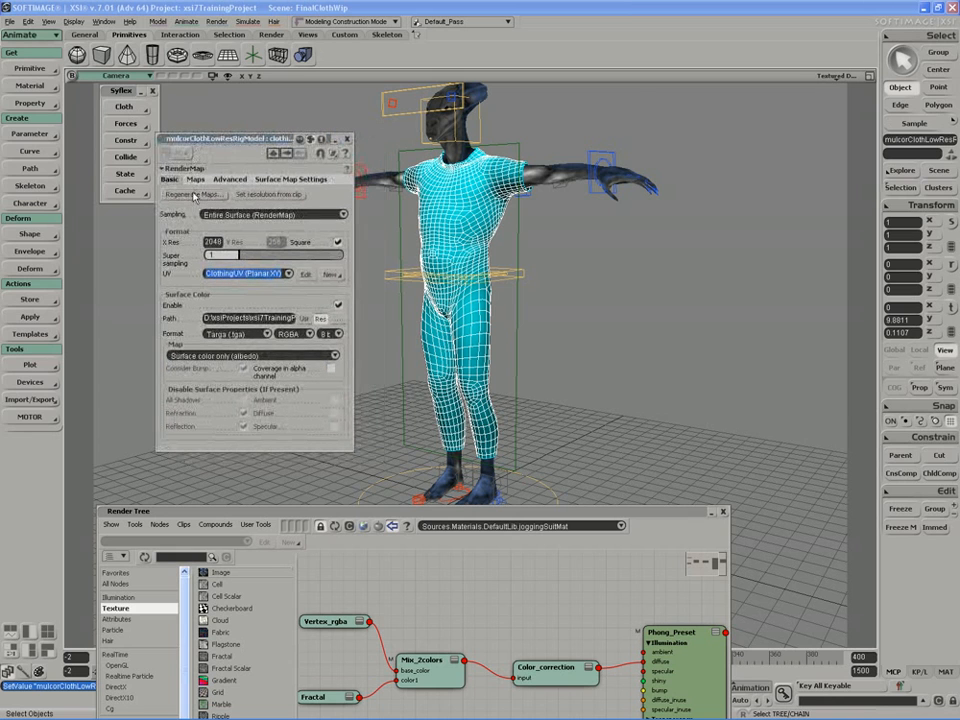
click(190, 195)
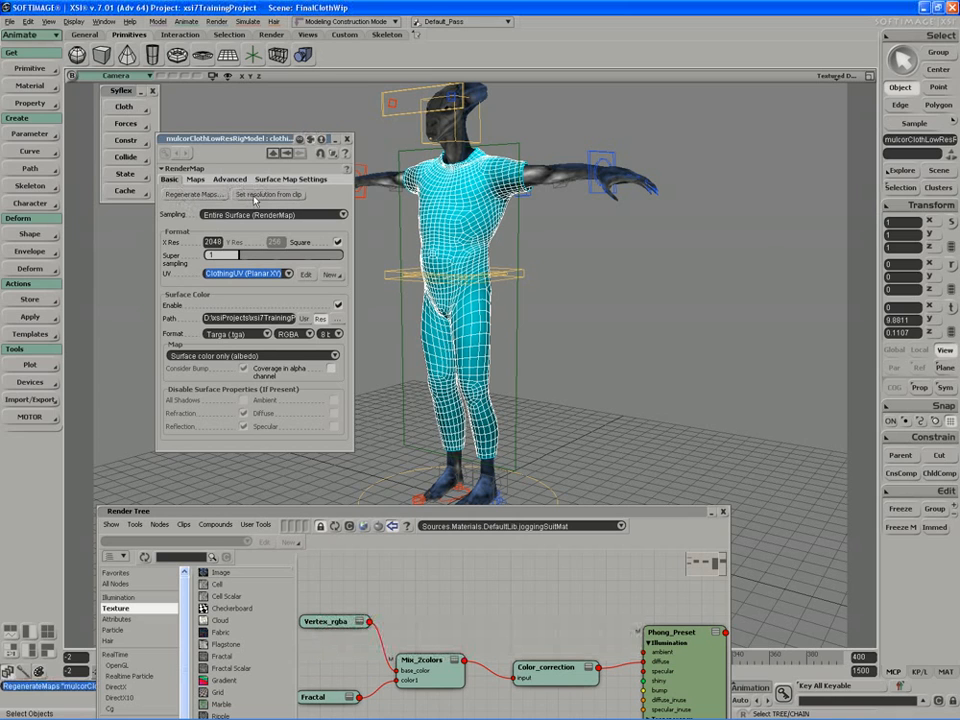
Open a file browser on the project's Render_Pictures folder, collapse the render map properties, and show the files as thumbnails in a wider window
key(5)
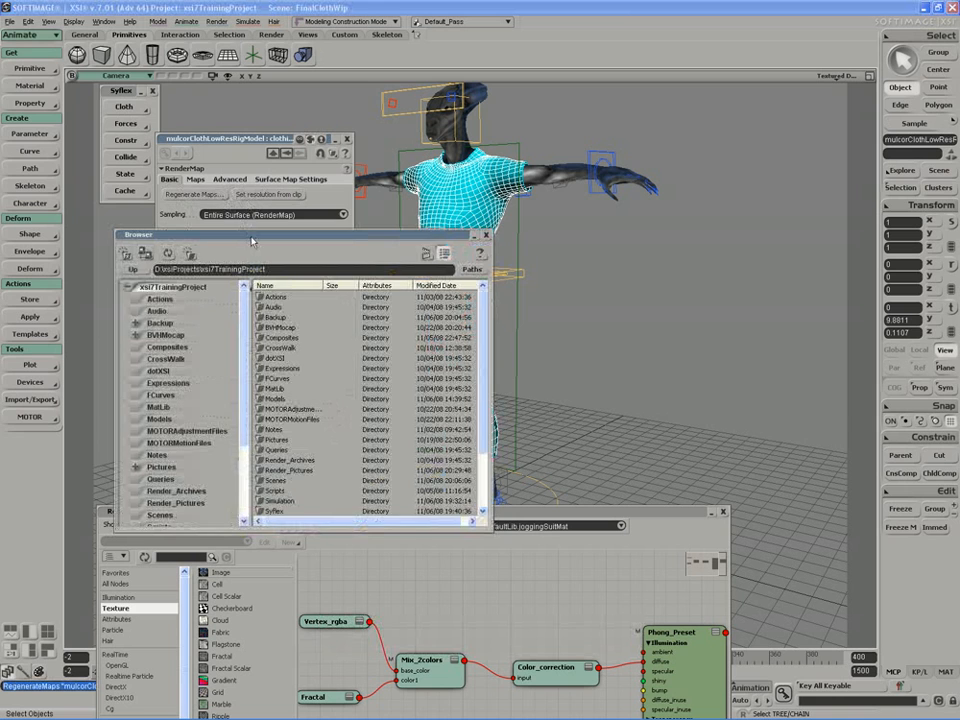
drag(251, 241, 257, 226)
drag(281, 138, 251, 128)
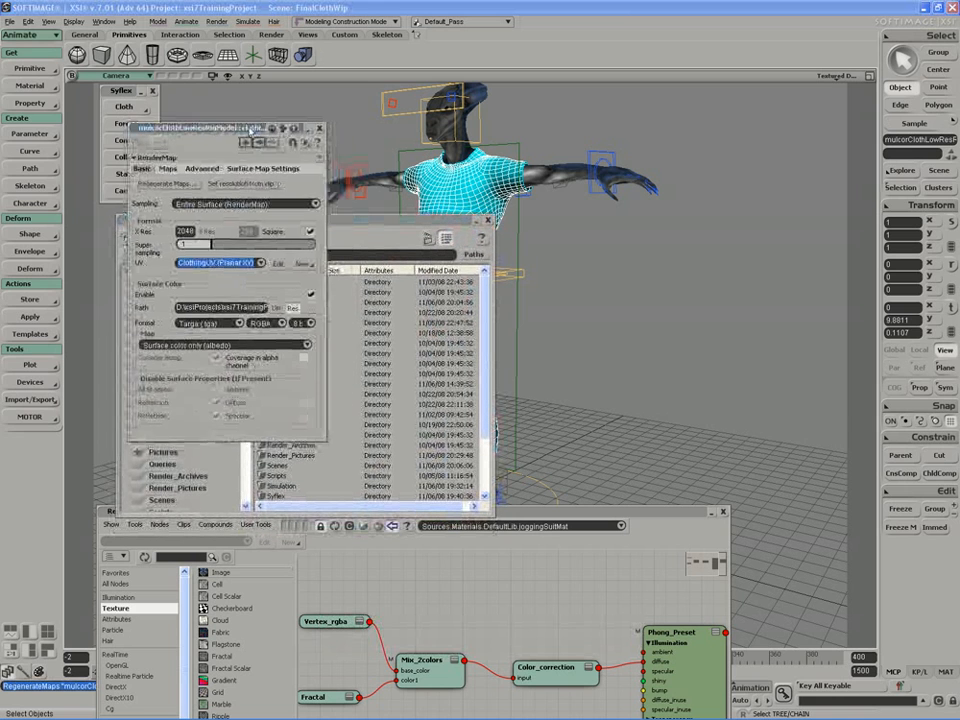
double_click(251, 130)
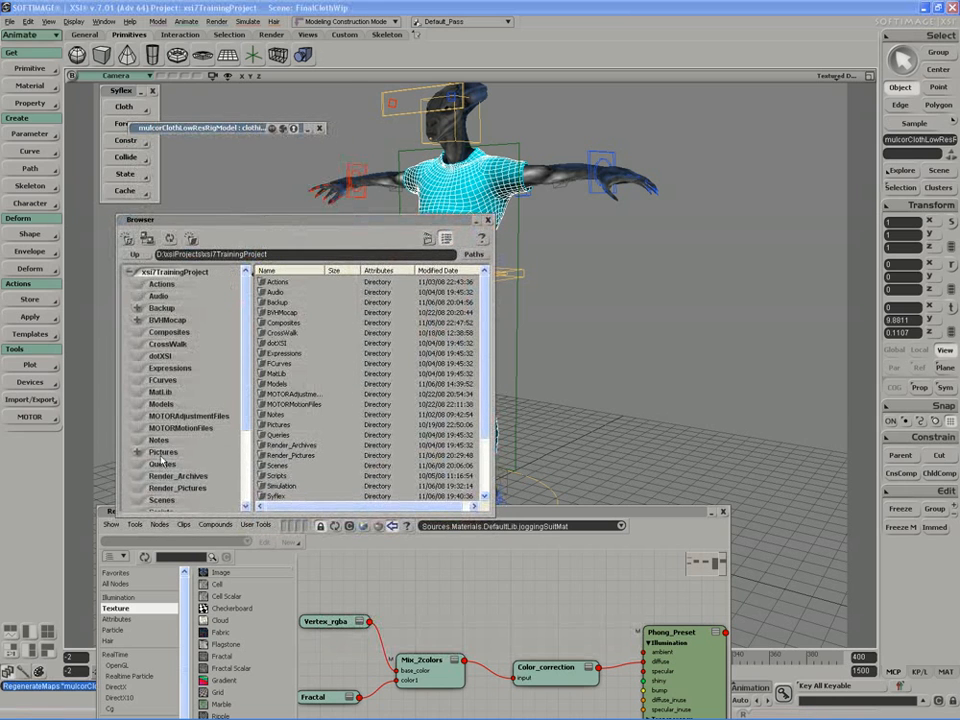
click(172, 487)
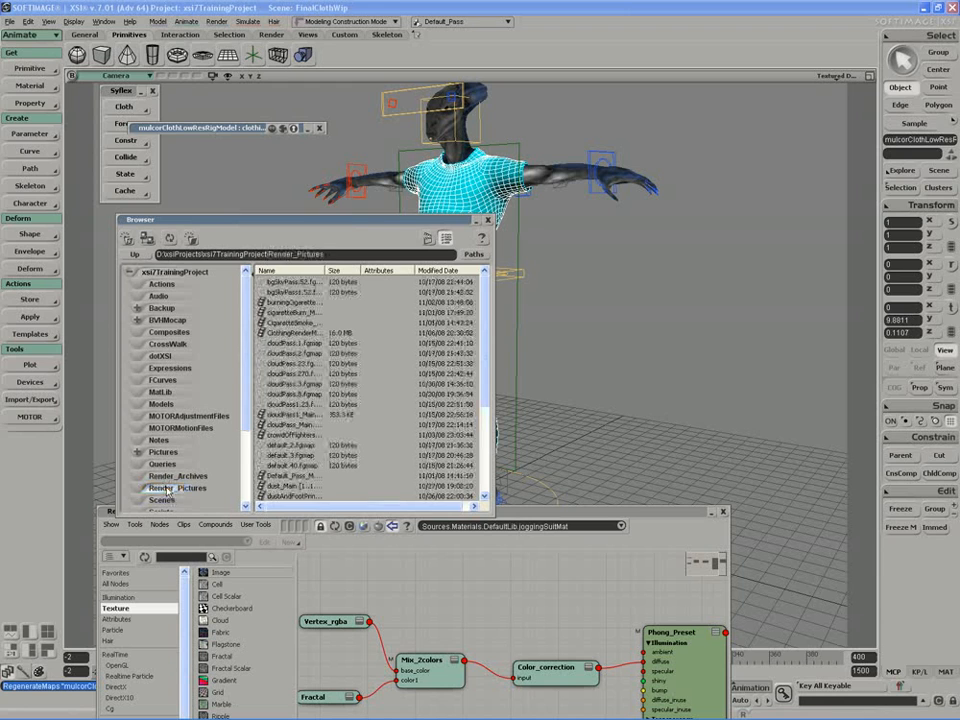
click(430, 239)
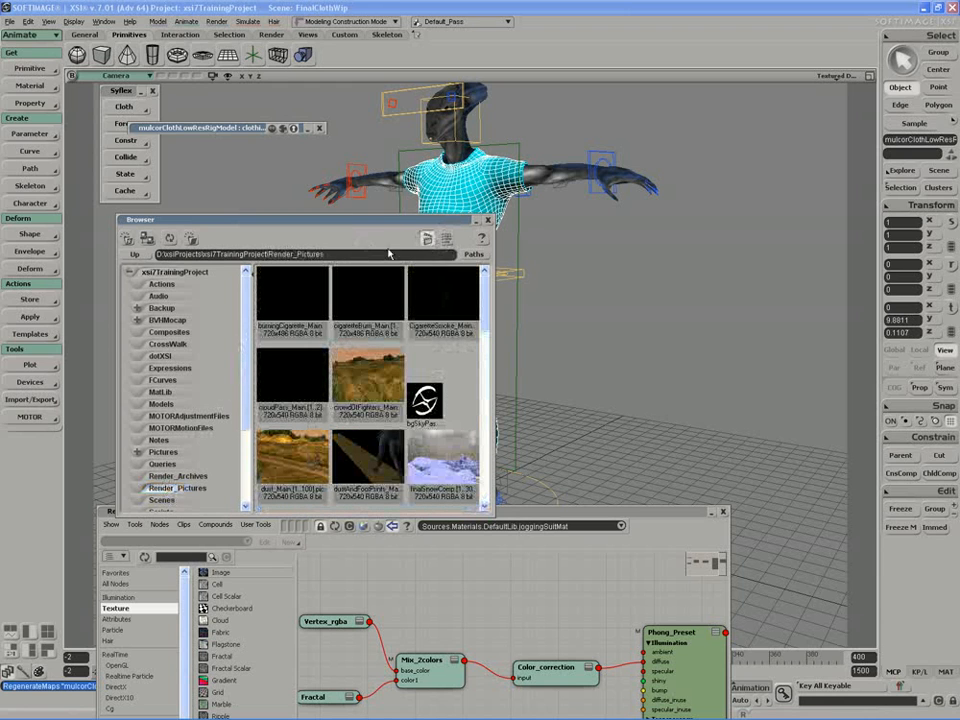
drag(492, 260, 590, 260)
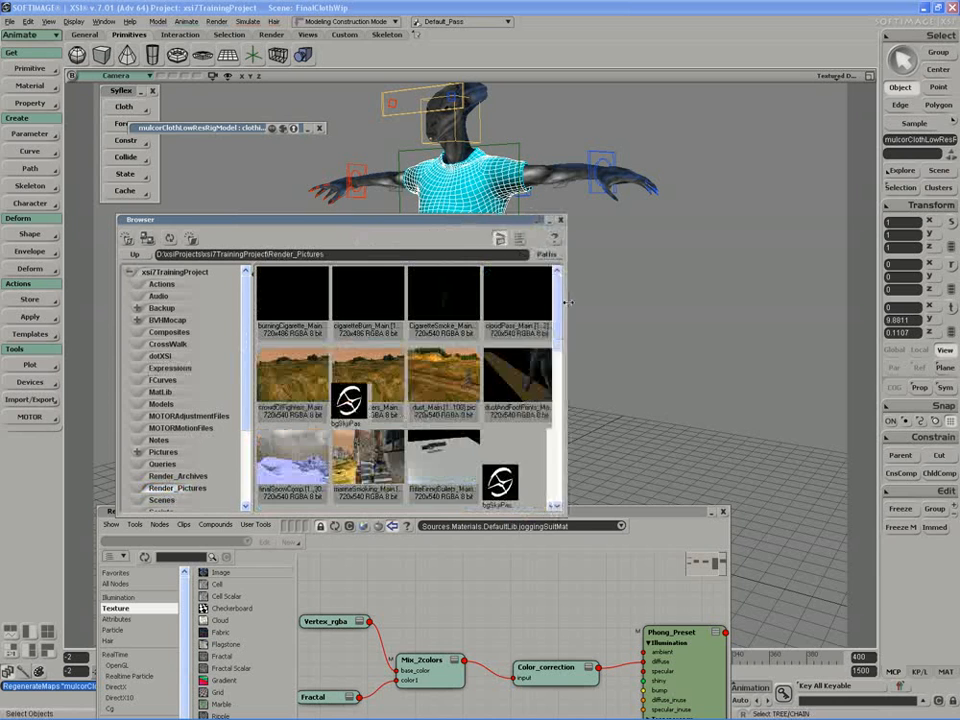
Sort the Render_Pictures files by modified date, select ClothingRenderMap.tga, and examine its thumbnail
click(541, 240)
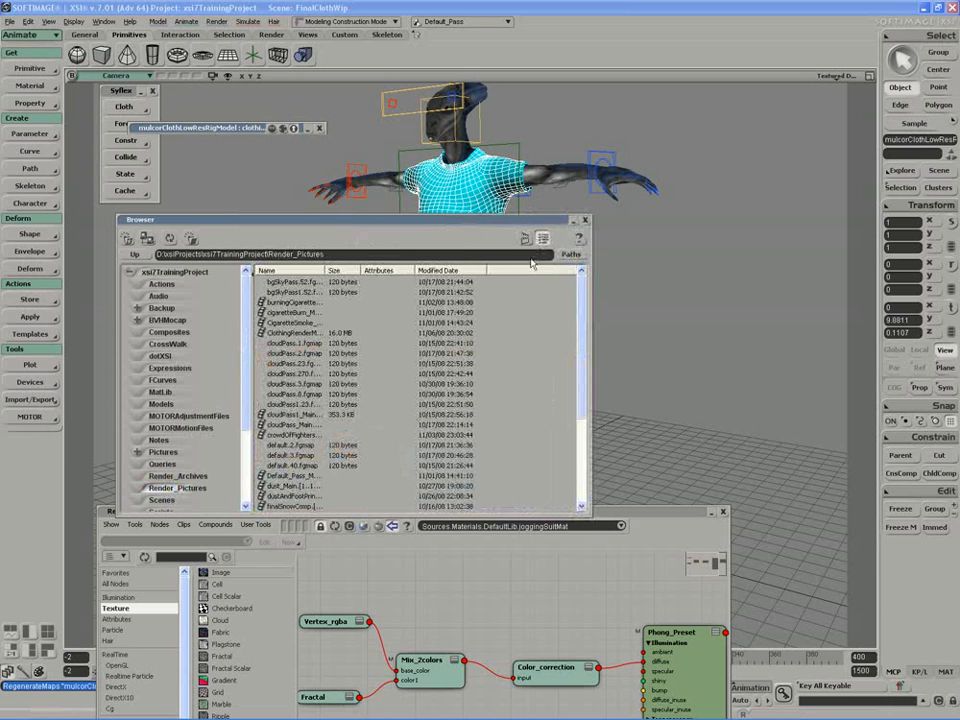
click(443, 271)
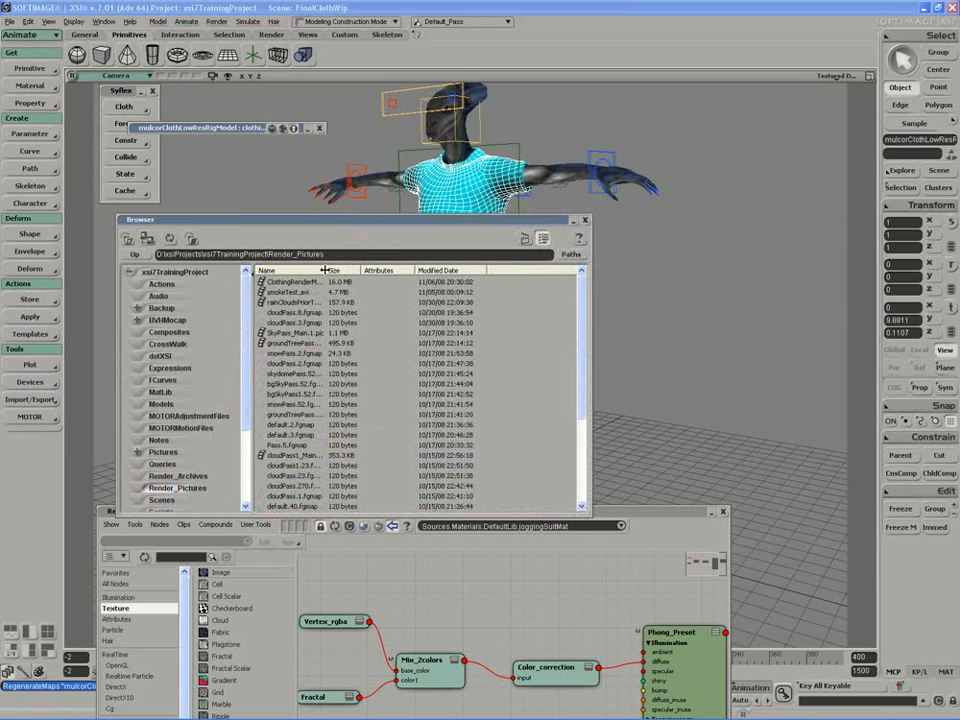
drag(326, 270, 376, 270)
click(300, 282)
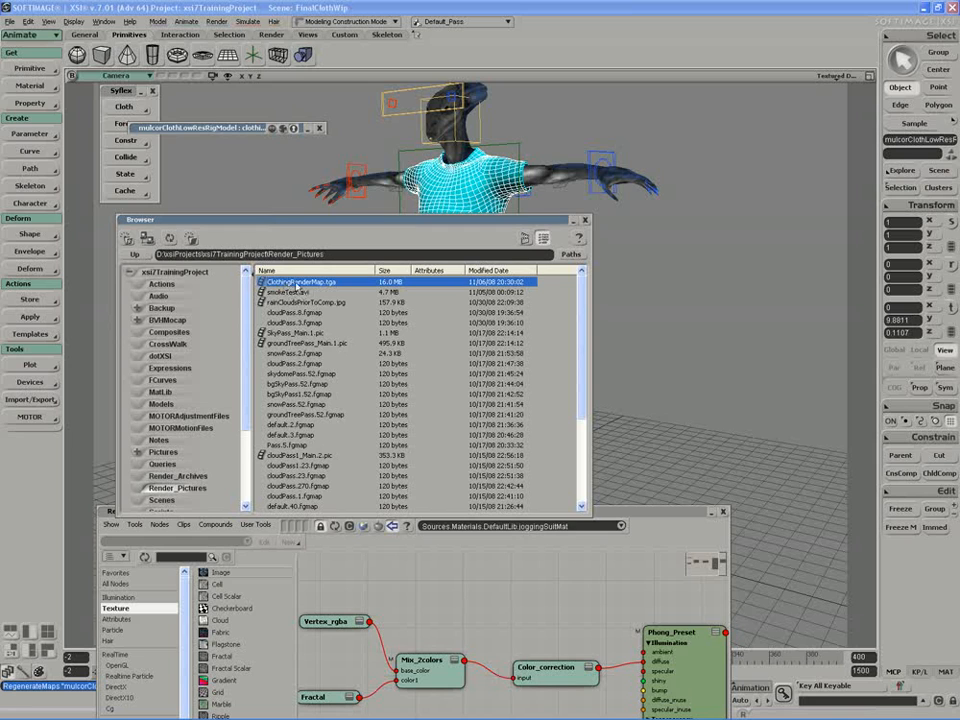
click(525, 240)
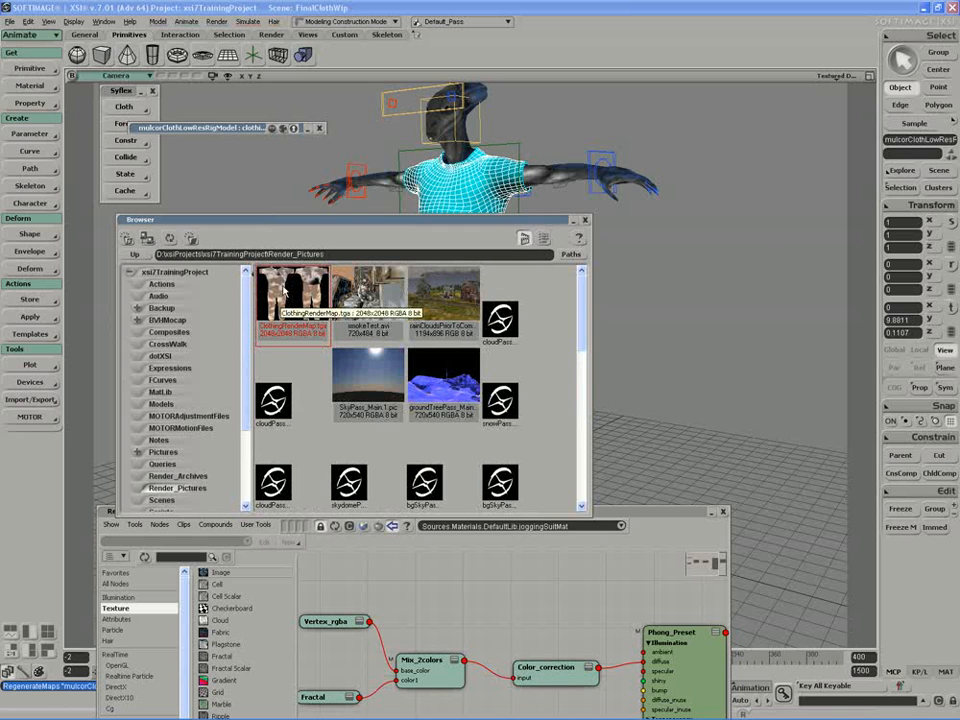
Rearrange the file browser and Render Tree windows so that the playback controls are uncovered
drag(280, 222, 303, 252)
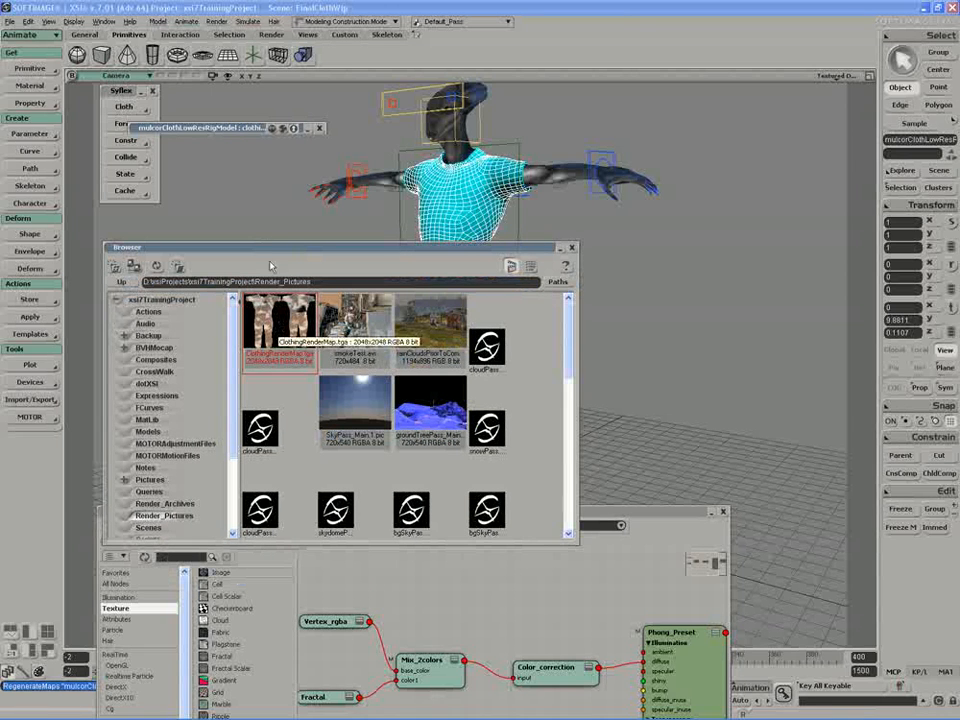
drag(210, 248, 293, 164)
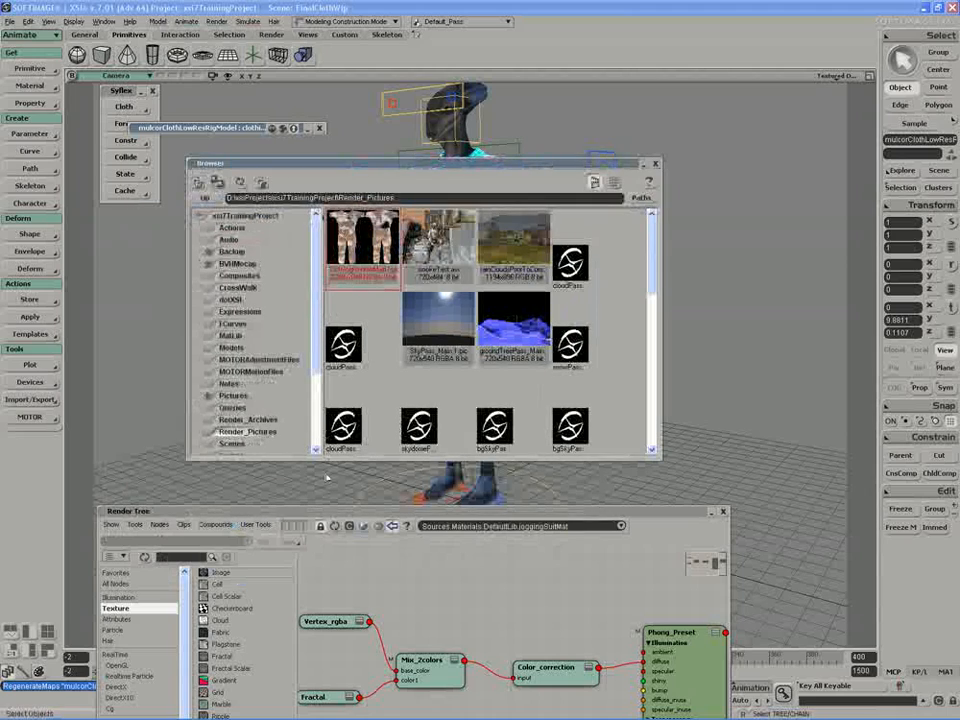
drag(331, 515, 356, 278)
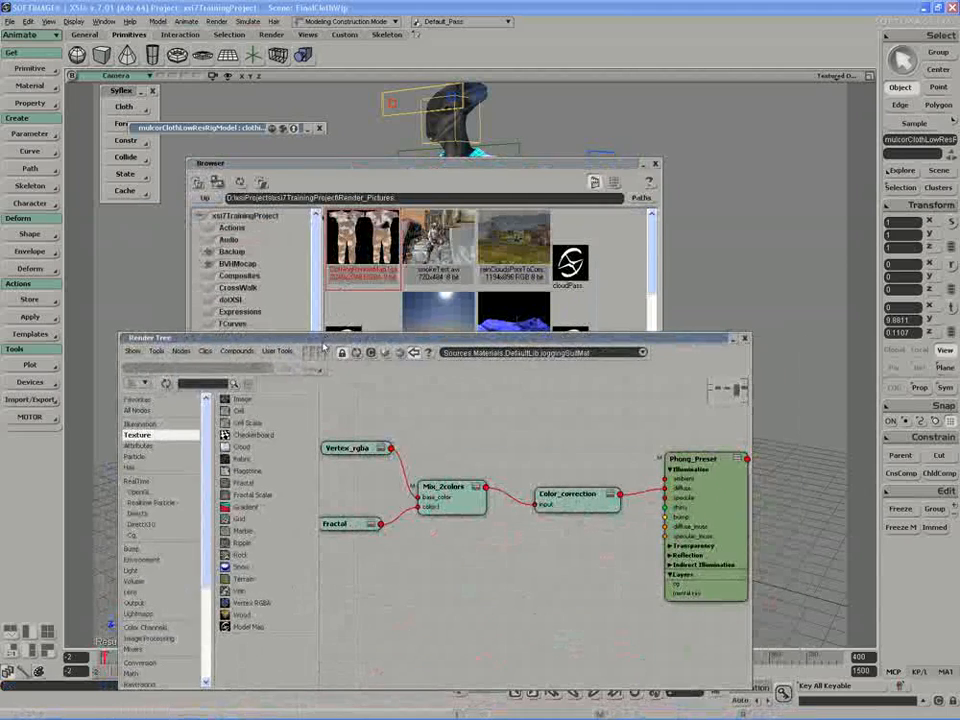
drag(320, 340, 450, 311)
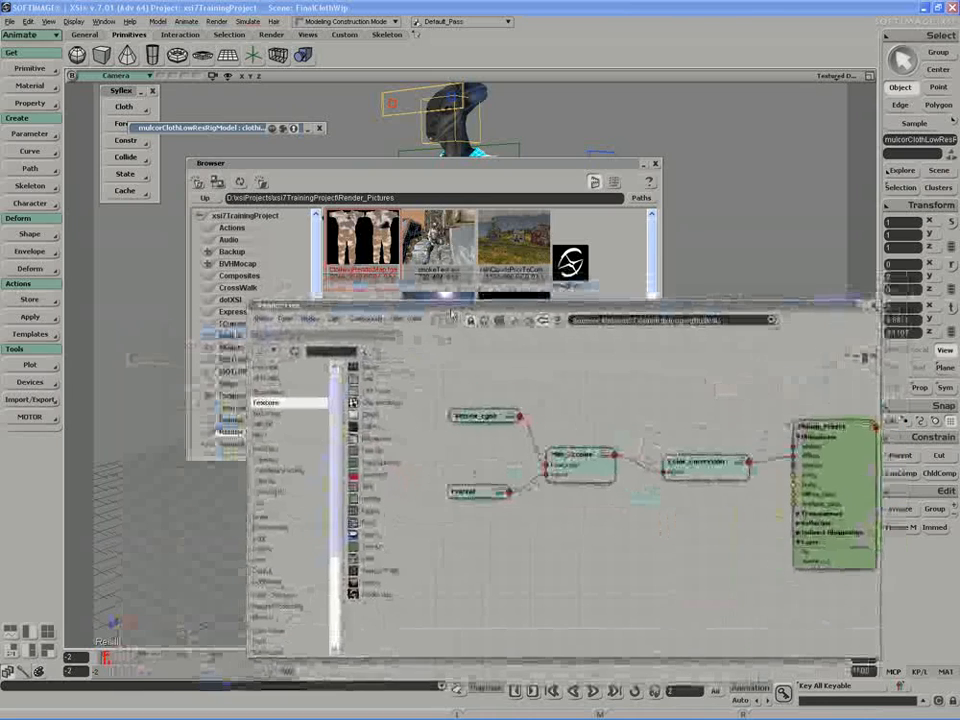
Open ClothingRenderMap.tga from the project's Render_Pictures folder as a single image in a flipbook
click(486, 688)
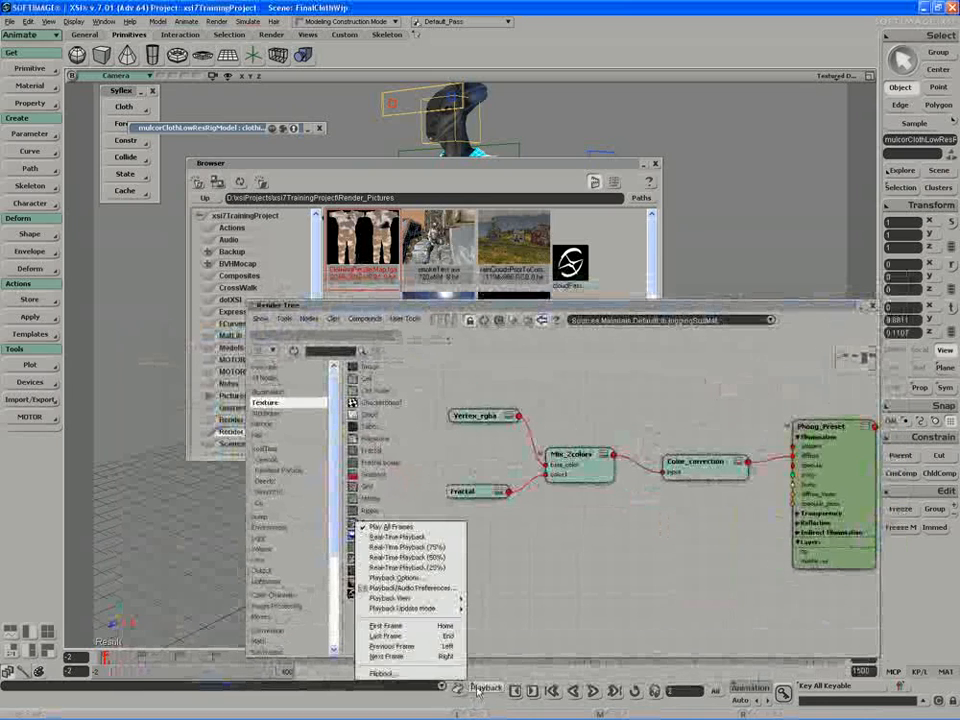
click(383, 673)
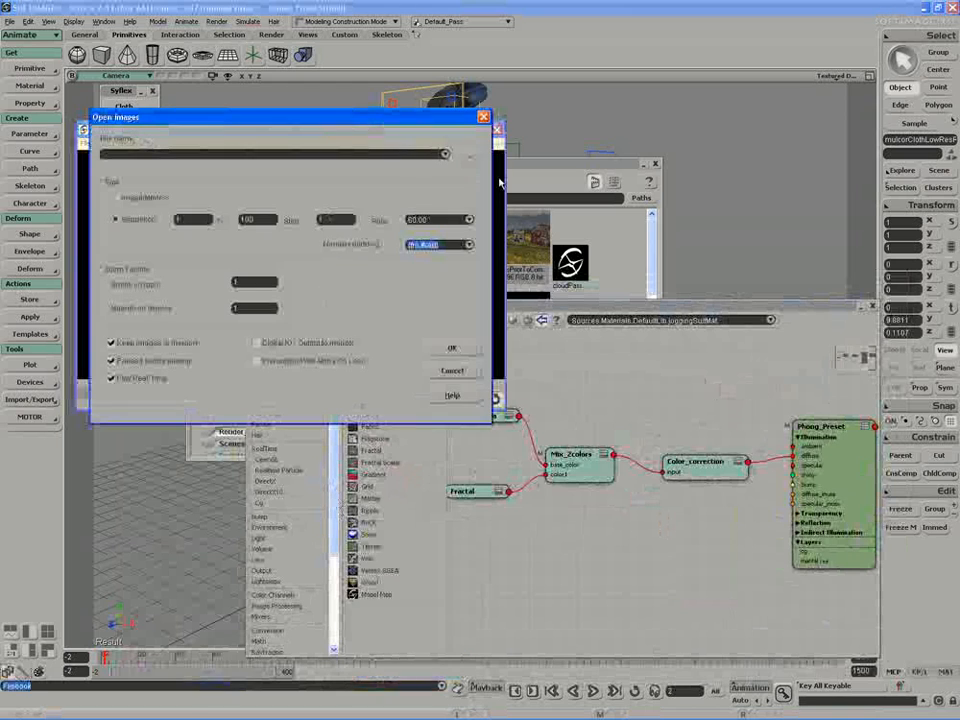
click(468, 156)
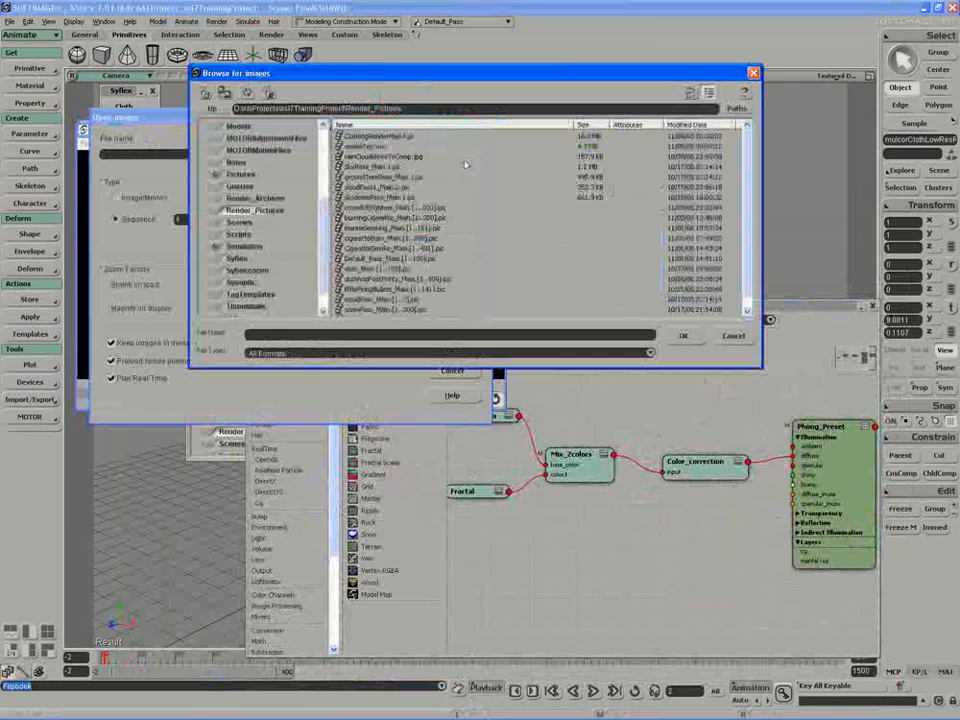
click(540, 137)
click(674, 337)
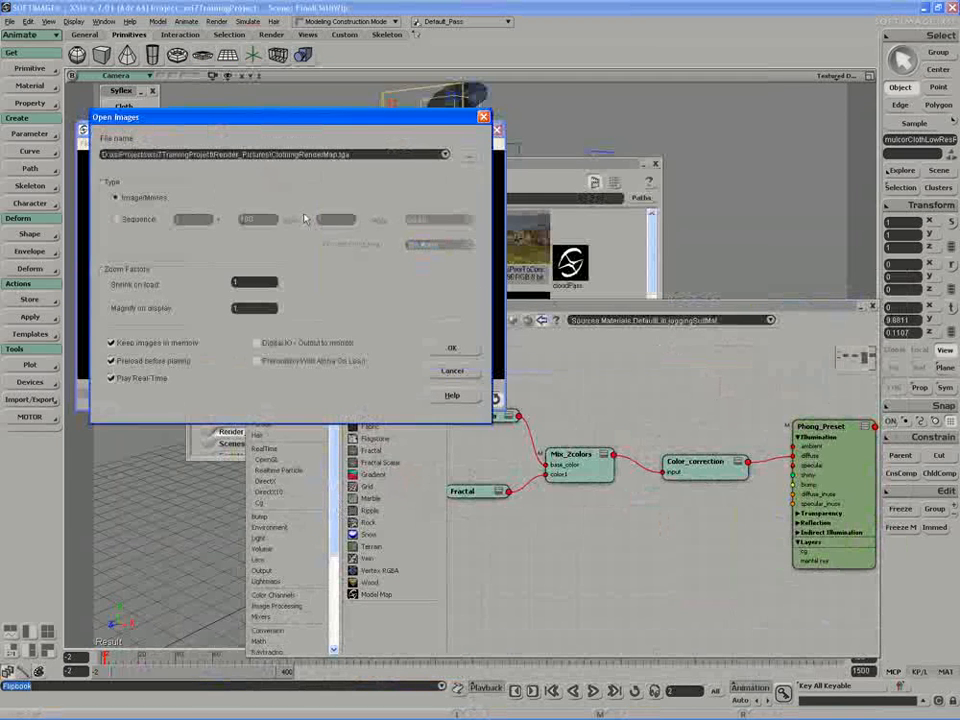
click(468, 156)
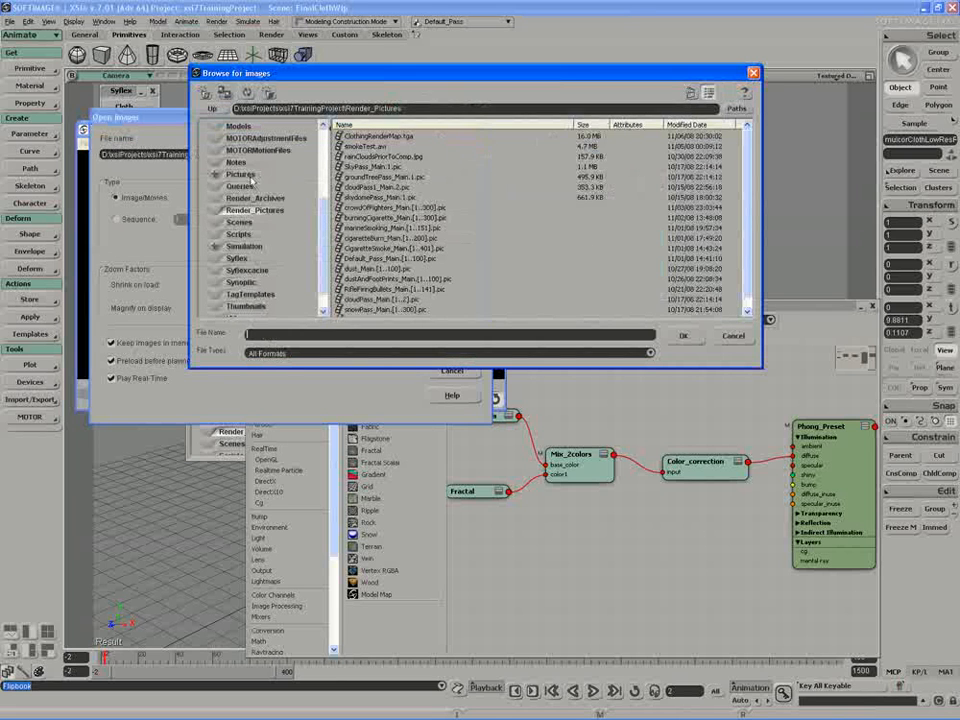
click(272, 353)
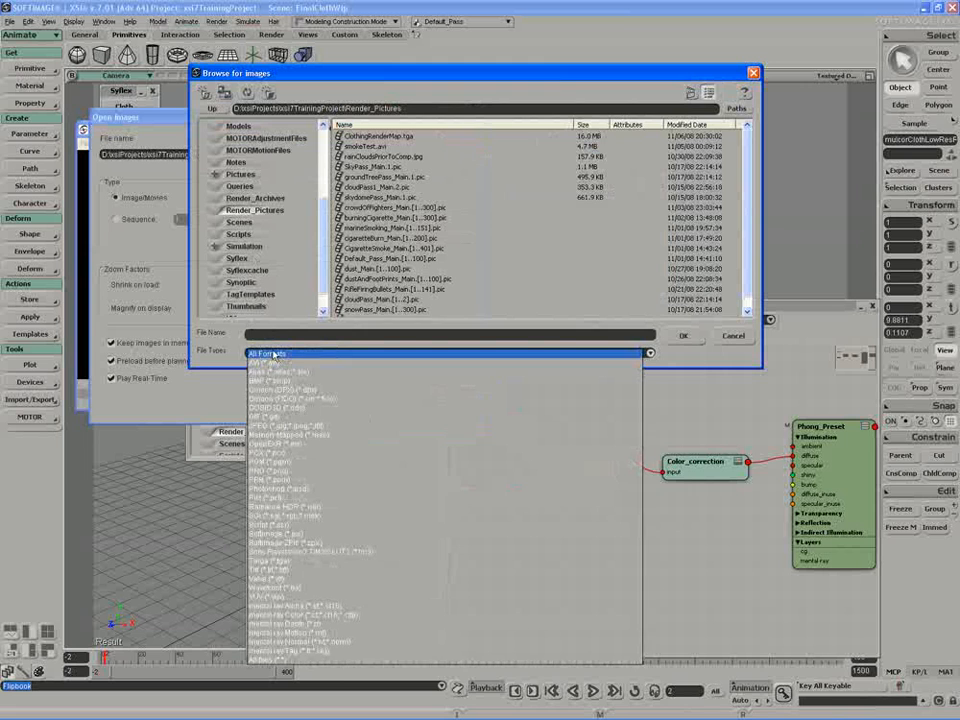
click(268, 353)
click(378, 135)
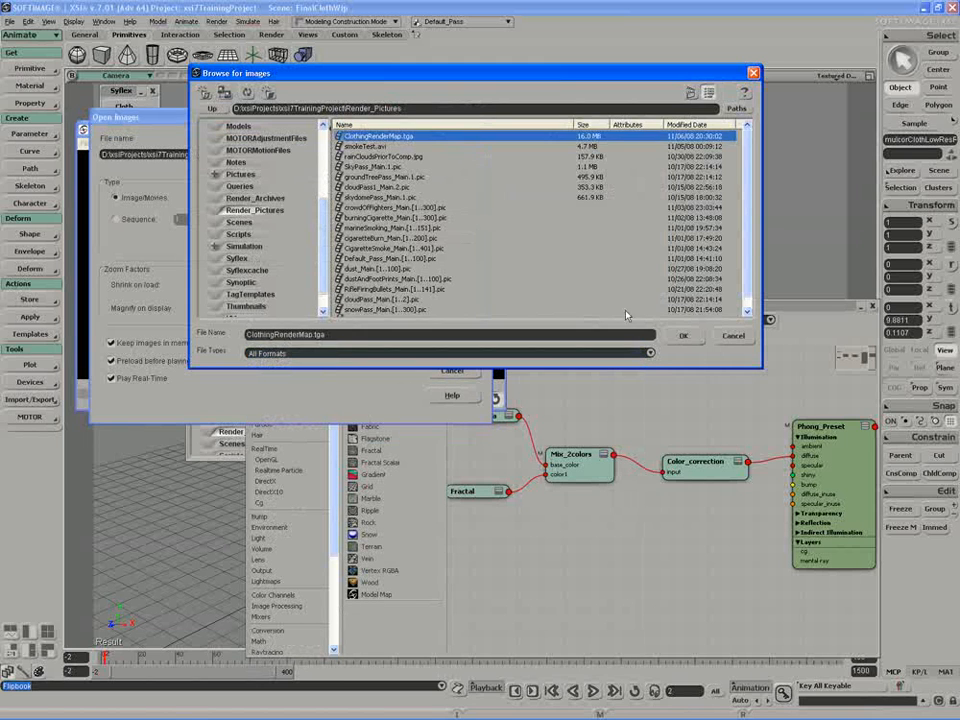
click(680, 335)
click(451, 347)
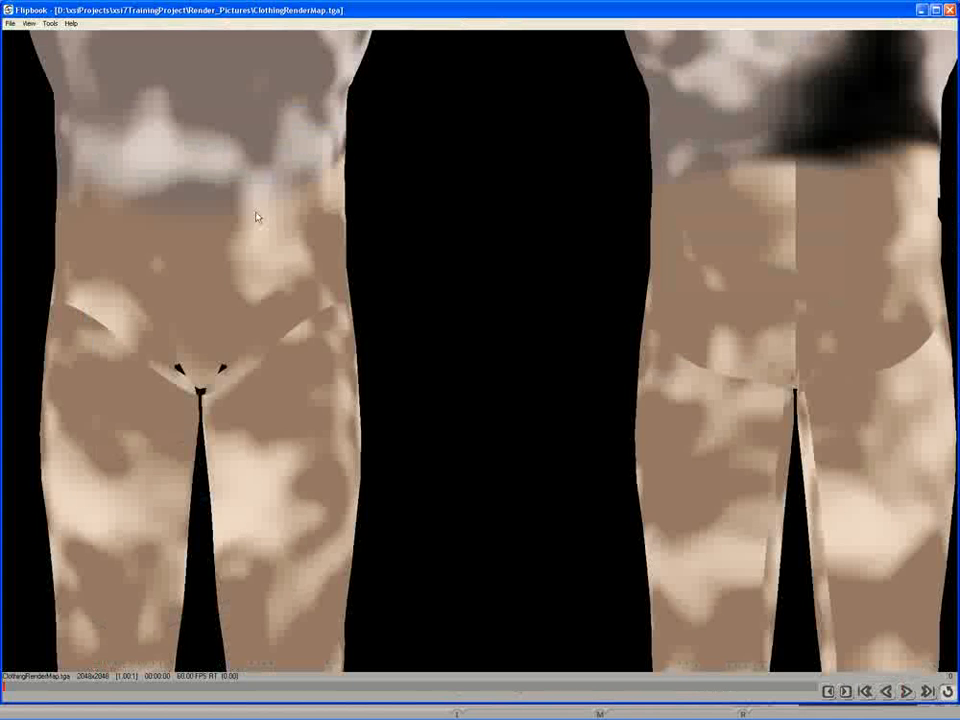
Set up a flipbook export to a JPEG file named lowResClothing in xsi7TrainingProject's Render_Pictures folder
click(10, 23)
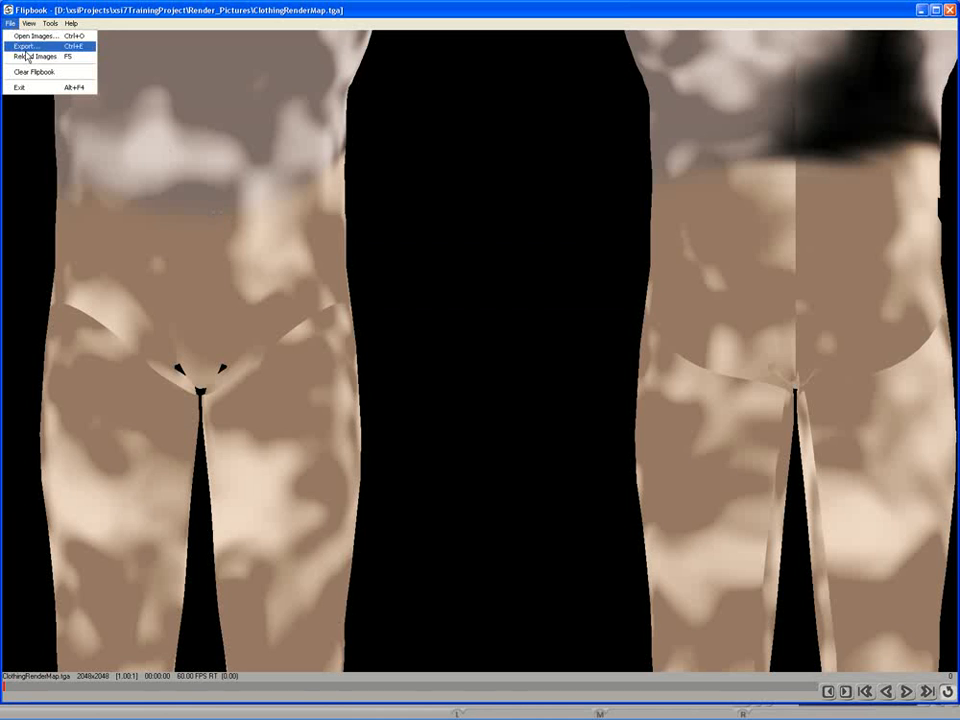
click(21, 45)
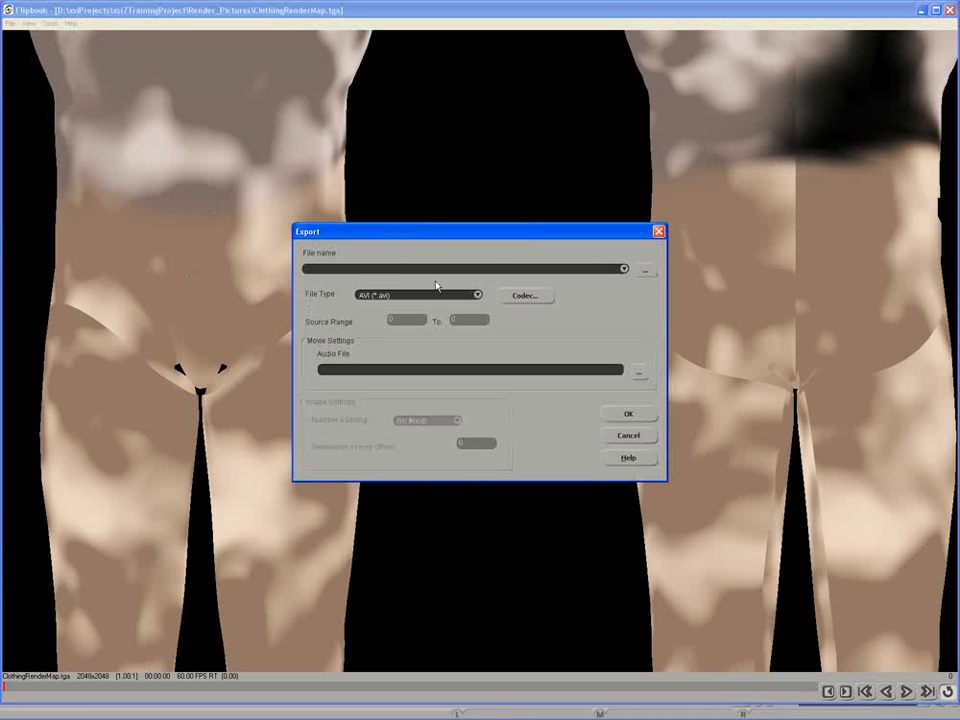
click(644, 271)
click(736, 108)
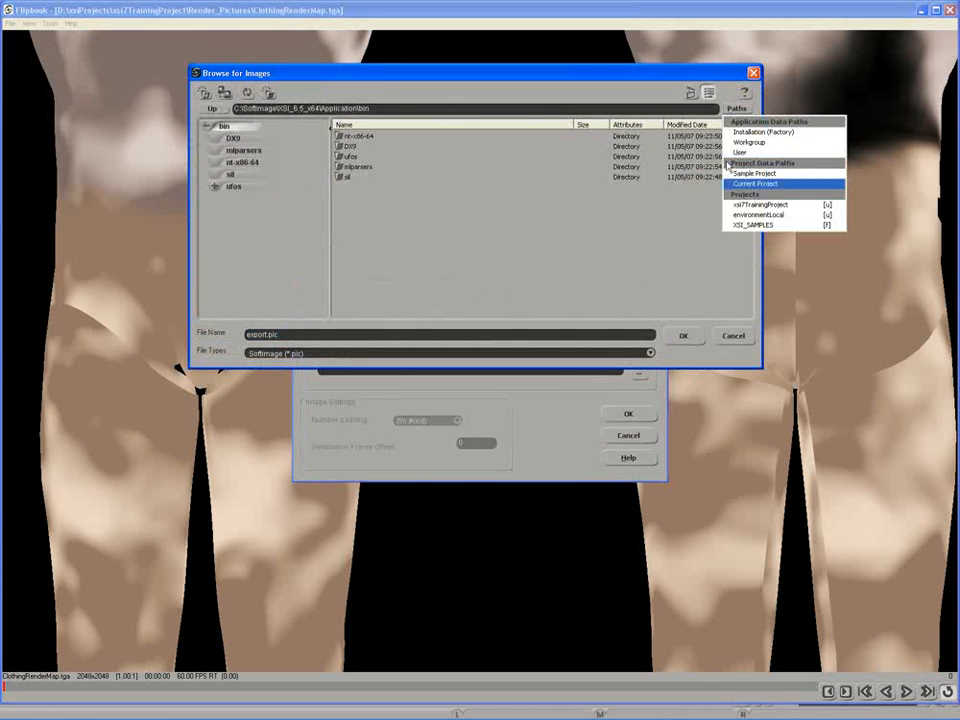
click(770, 213)
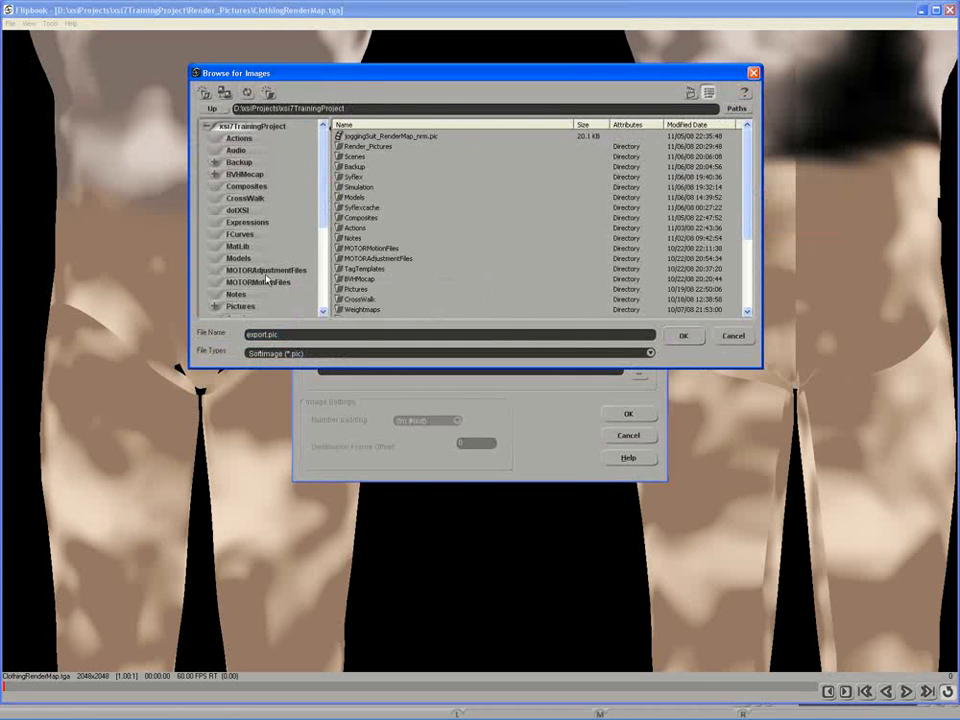
click(352, 292)
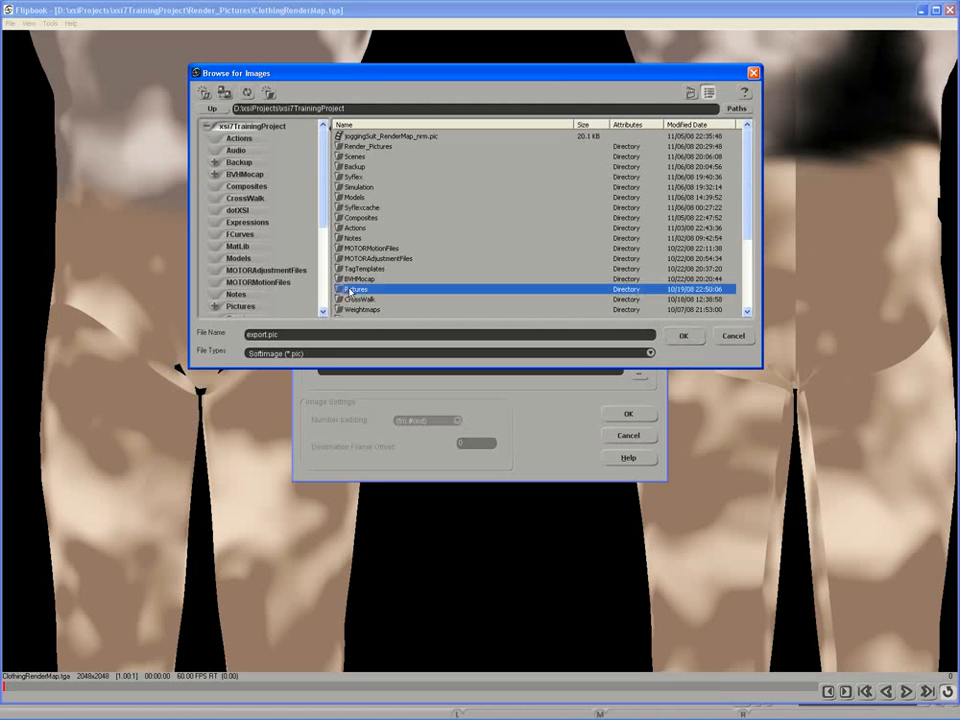
scroll(352, 292, down, 2)
click(262, 283)
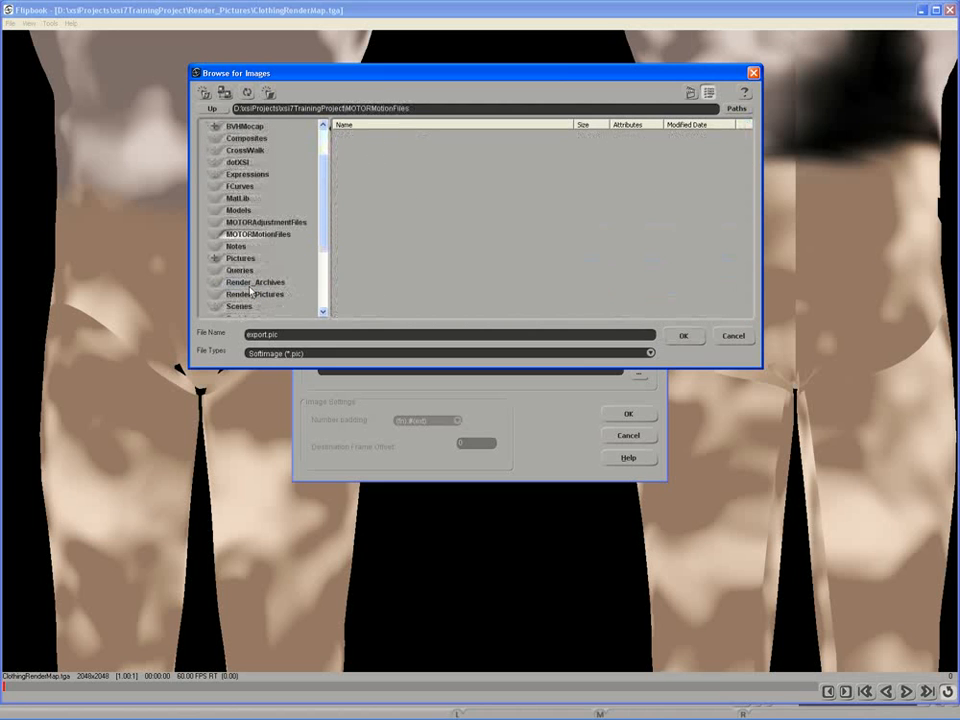
click(252, 295)
click(281, 353)
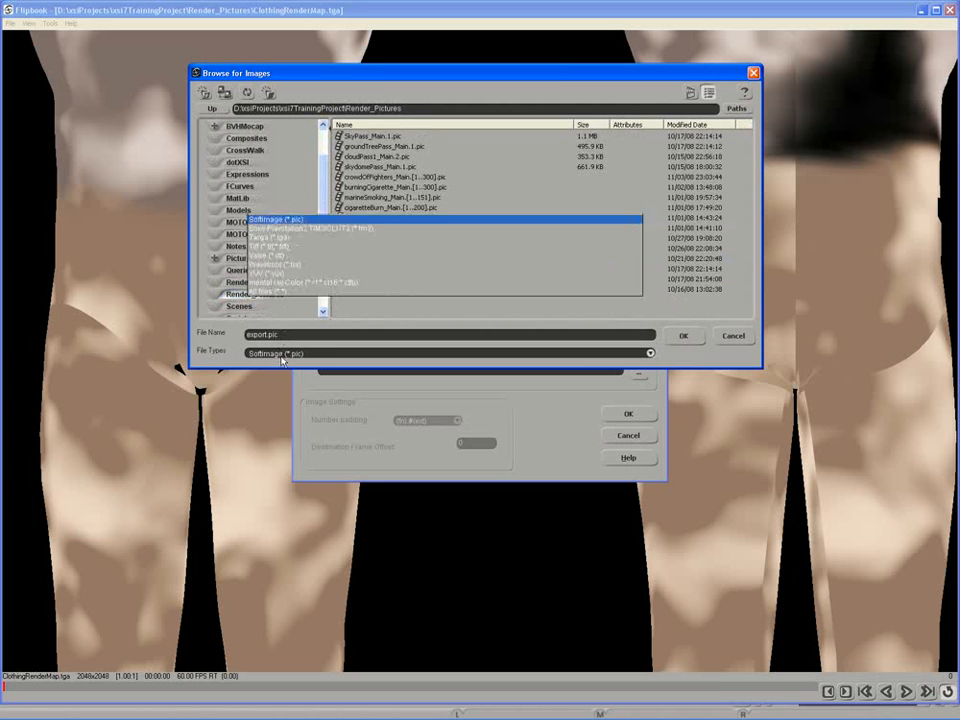
click(267, 298)
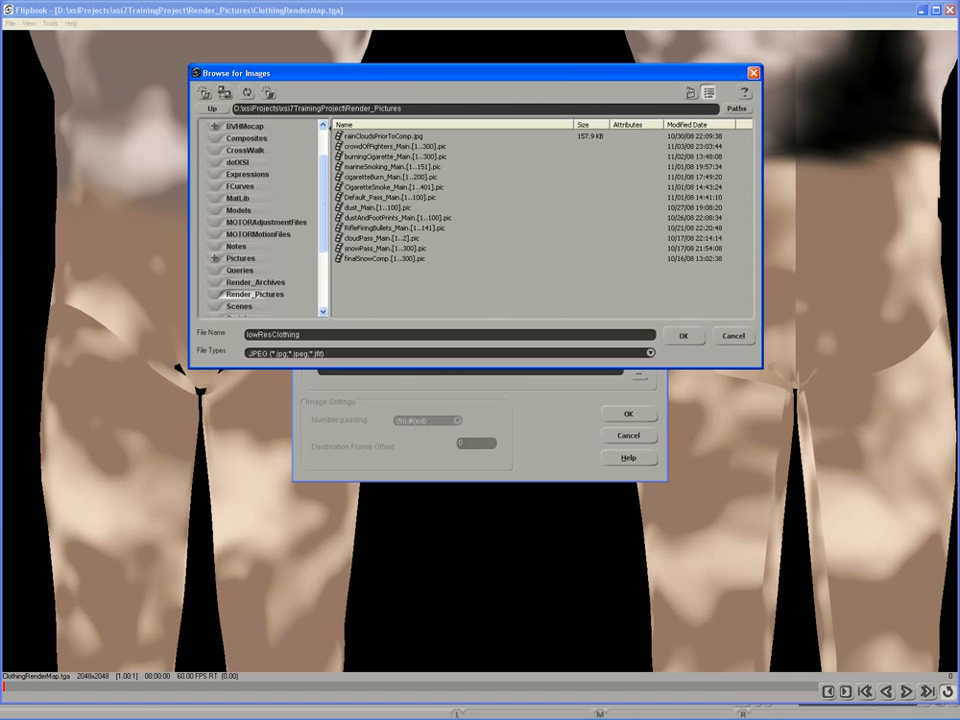
click(681, 335)
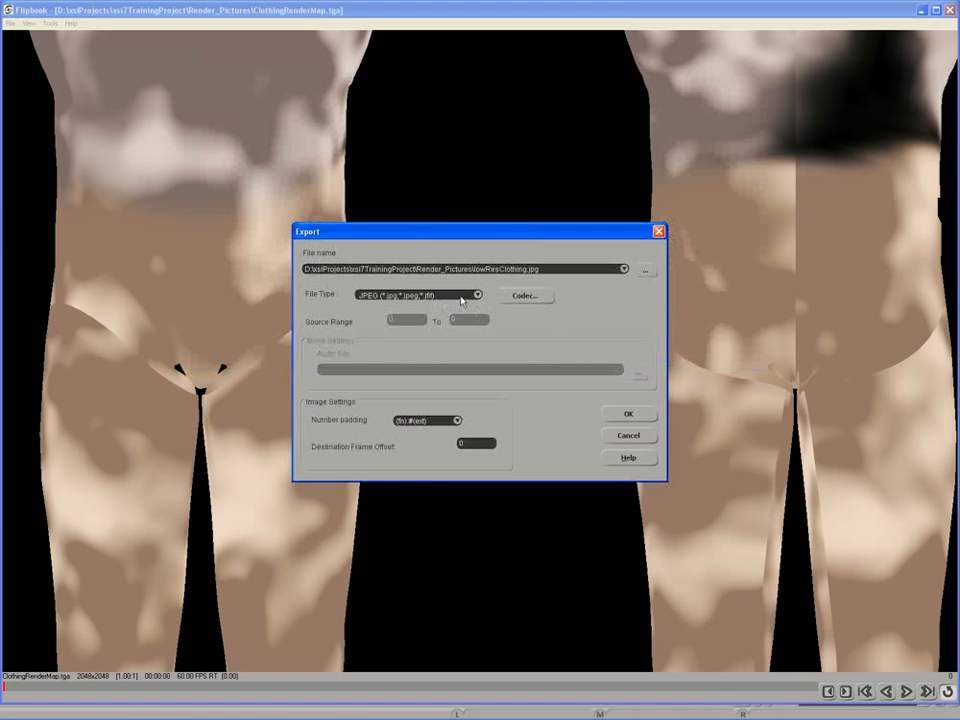
Lower the JPEG compression quality, export the image, and close the flipbook
click(521, 297)
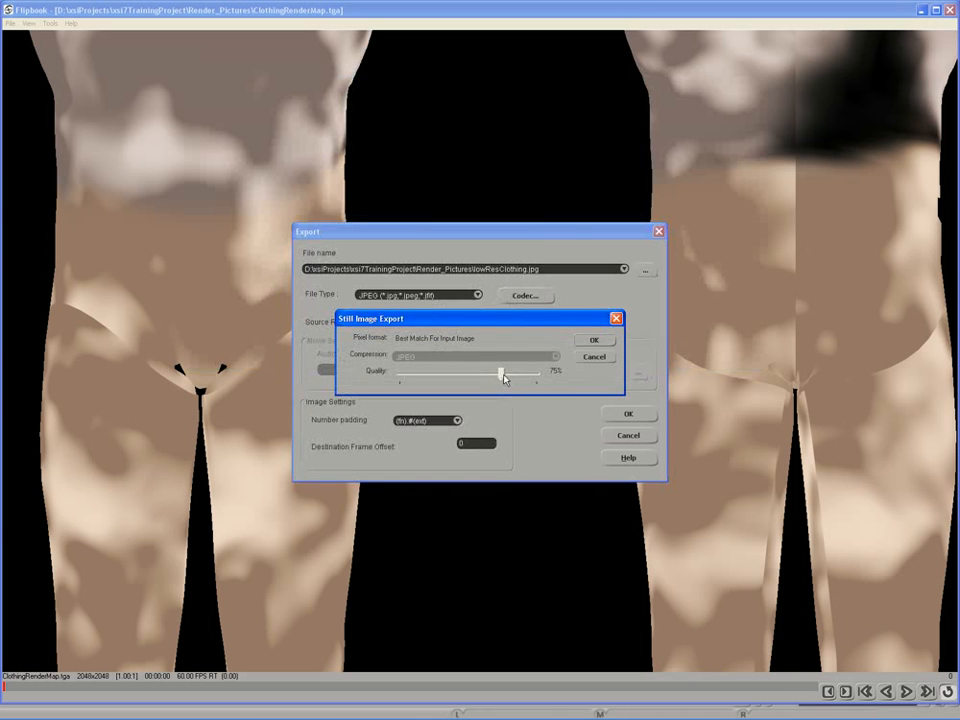
drag(504, 378, 476, 375)
click(596, 340)
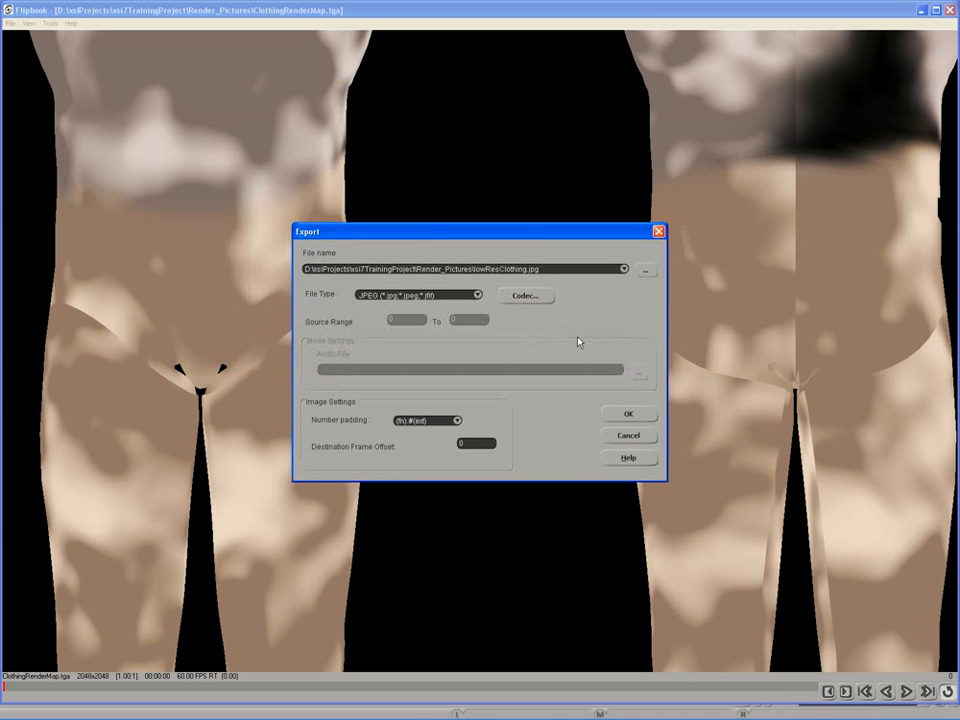
click(626, 415)
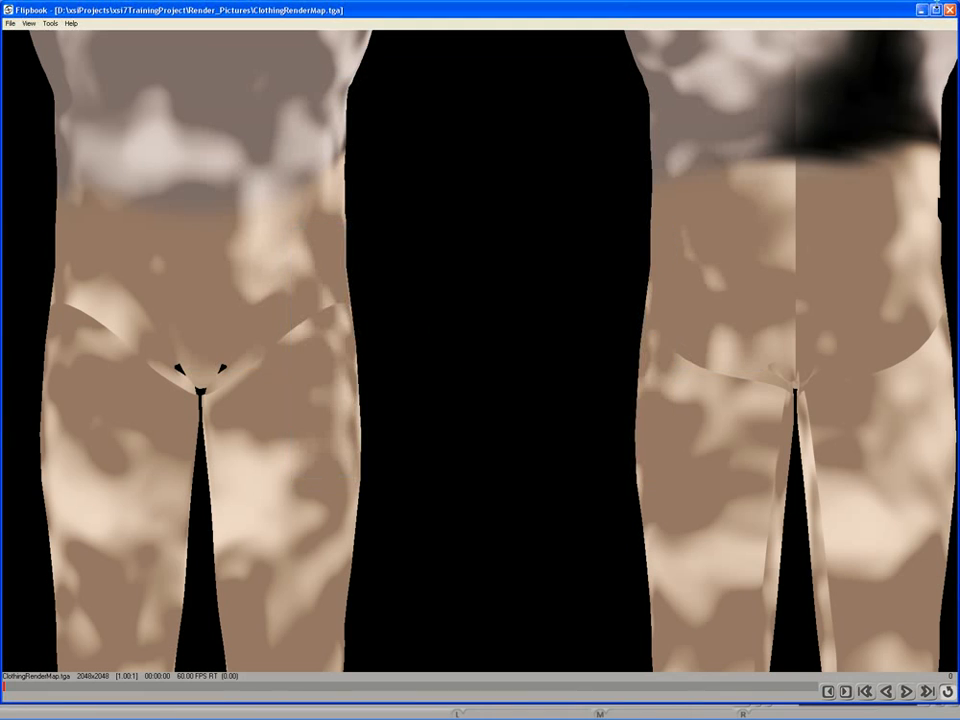
click(951, 10)
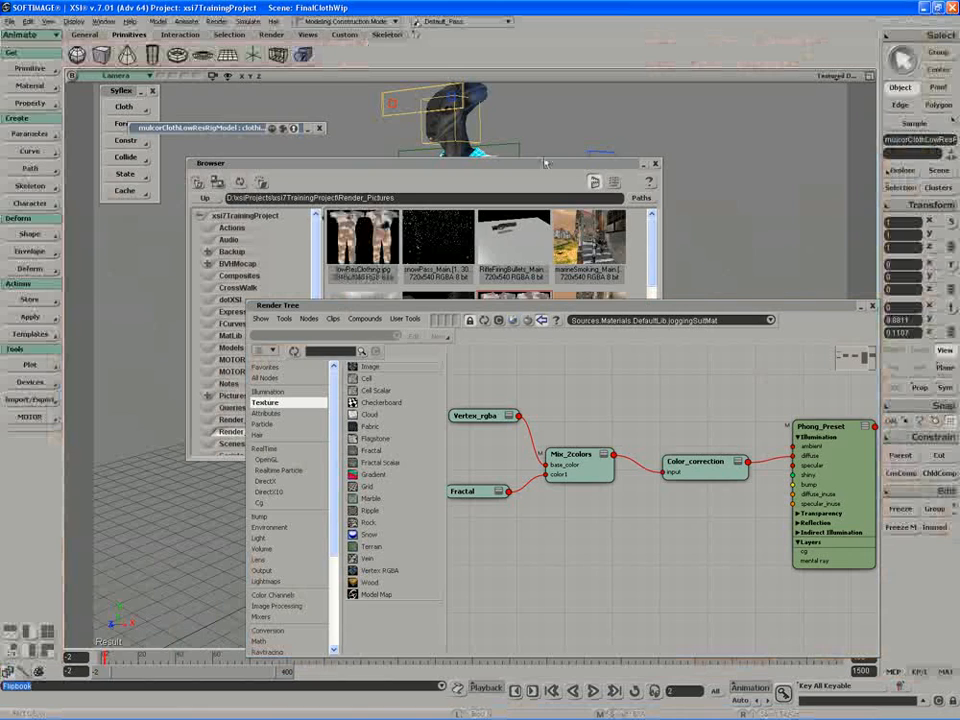
Examine the file properties of lowResClothing.jpg in the Render_Pictures folder to check its size
click(358, 262)
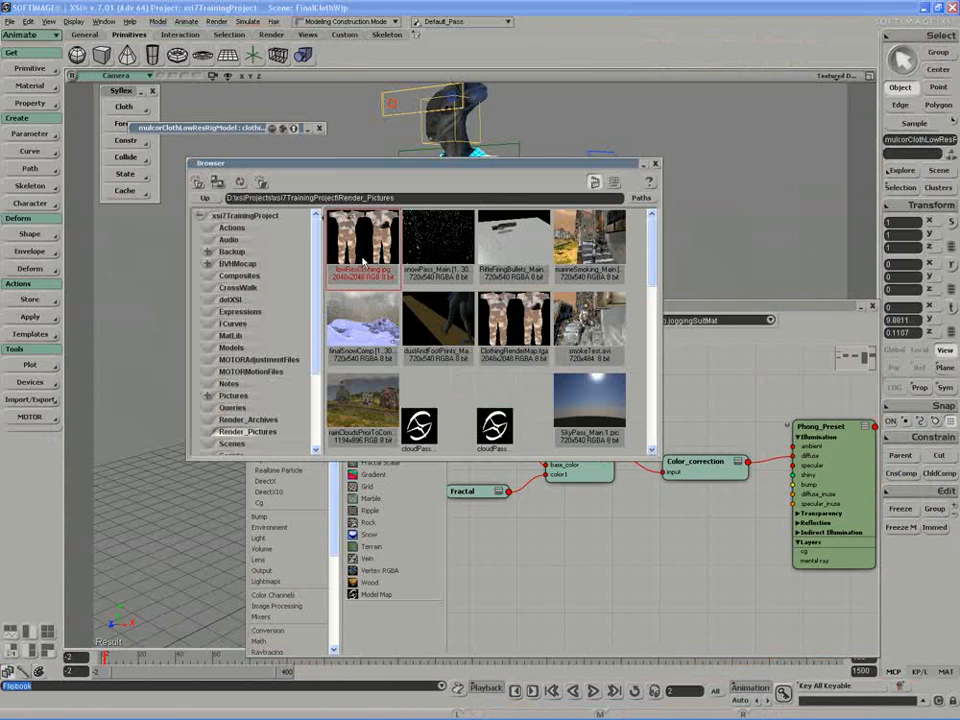
right_click(363, 262)
click(392, 431)
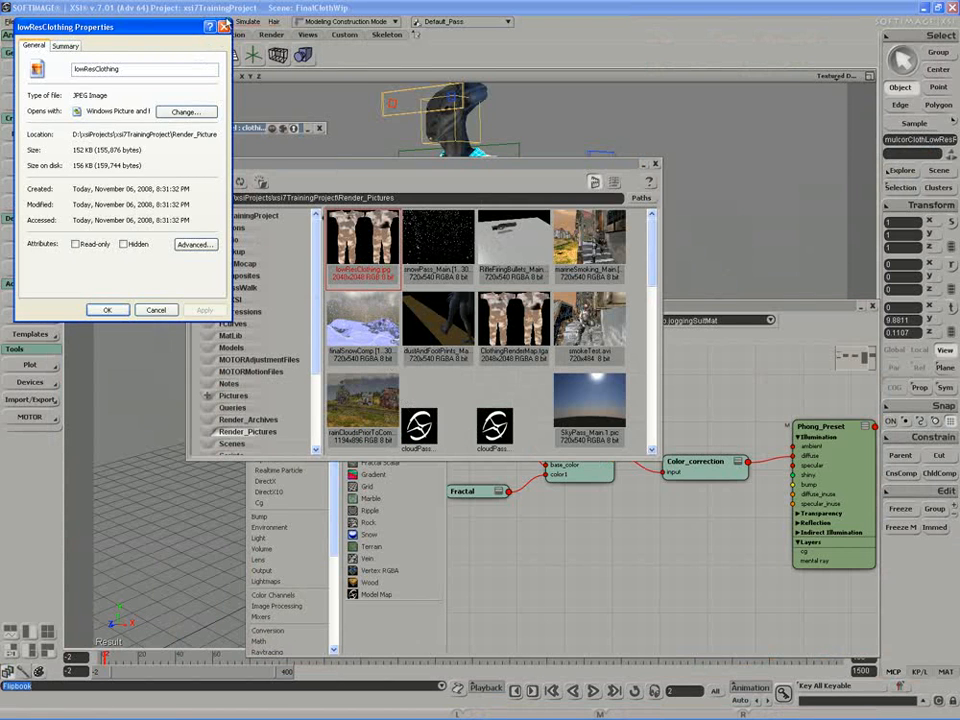
click(223, 26)
Add lowResClothing.jpg from the file browser to the joggingSuitMat render tree as an image clip
drag(328, 167, 296, 151)
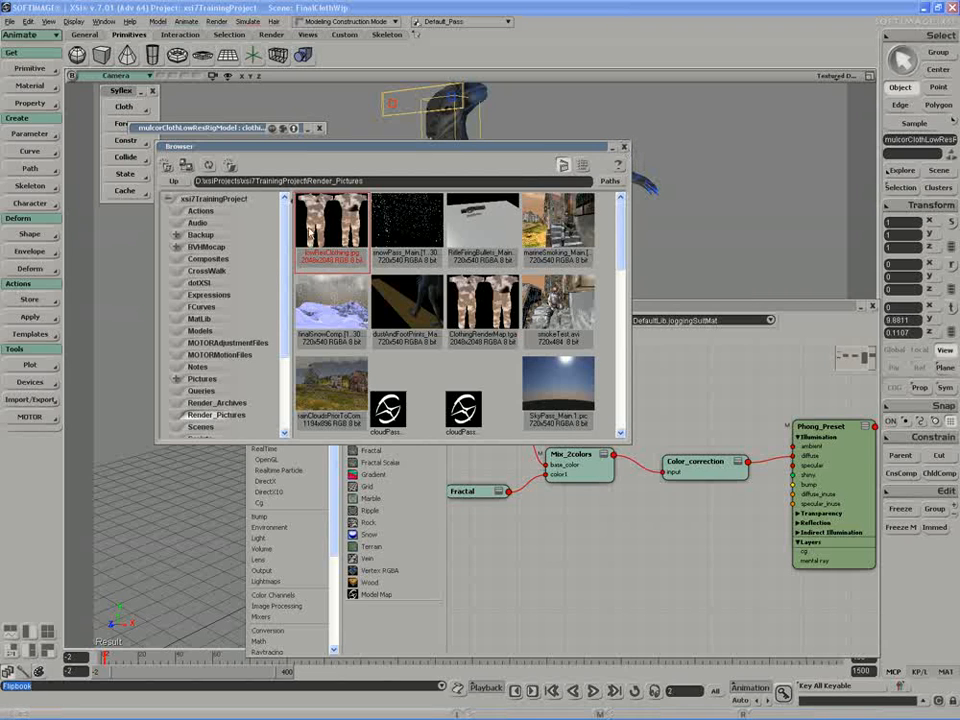
drag(311, 234, 531, 572)
click(525, 547)
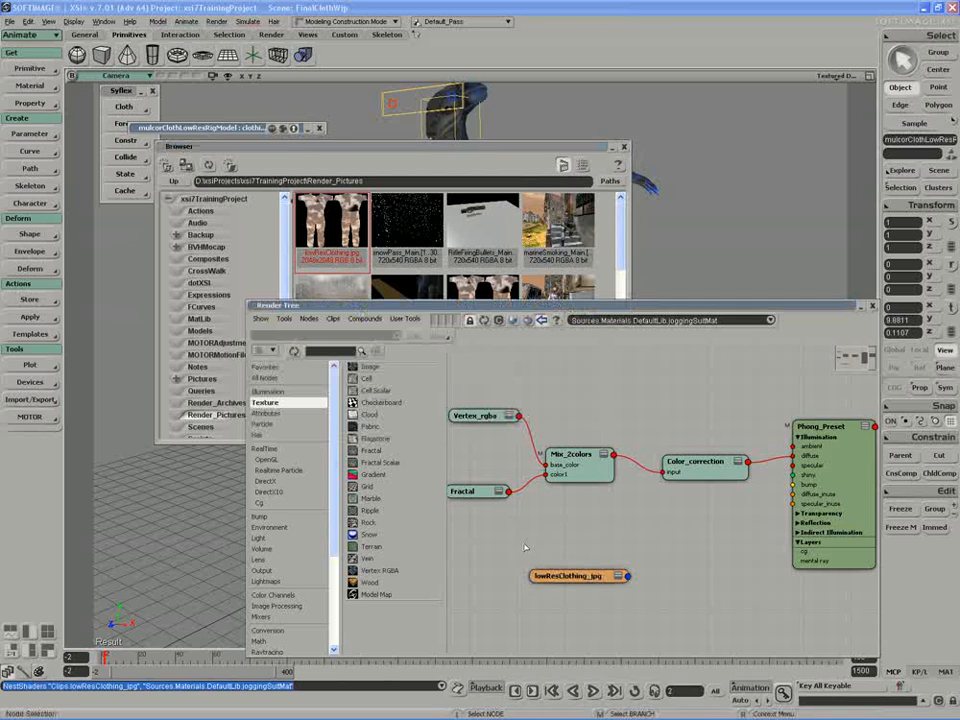
Add an Image texture node to the render tree and connect the lowResClothing_jpg clip to its tex input instead of noIcon_pic
drag(398, 310, 277, 252)
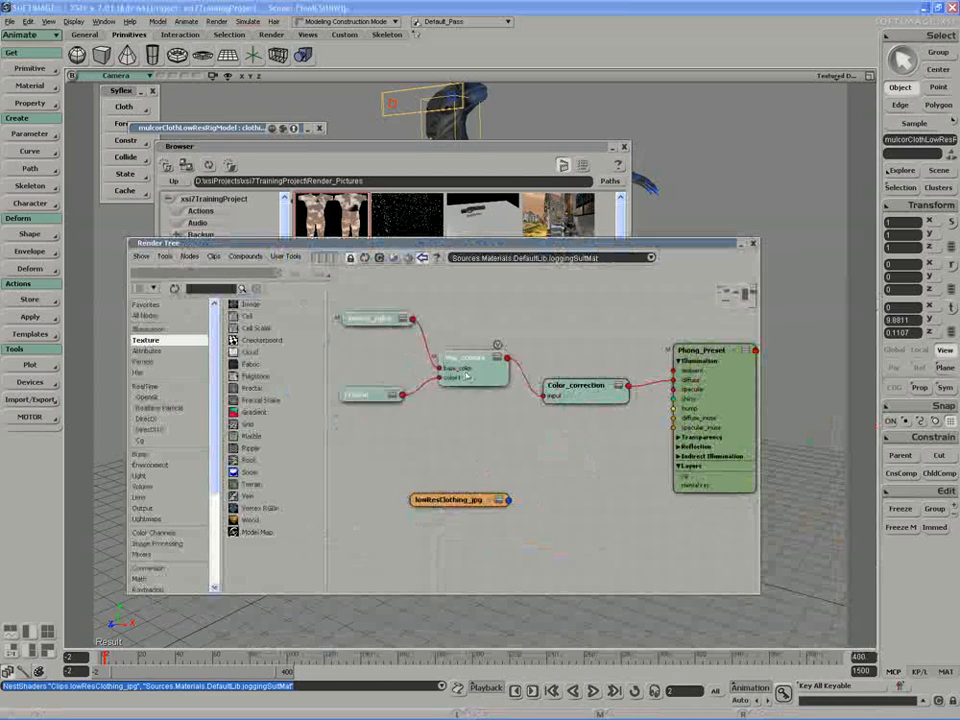
drag(466, 376, 451, 403)
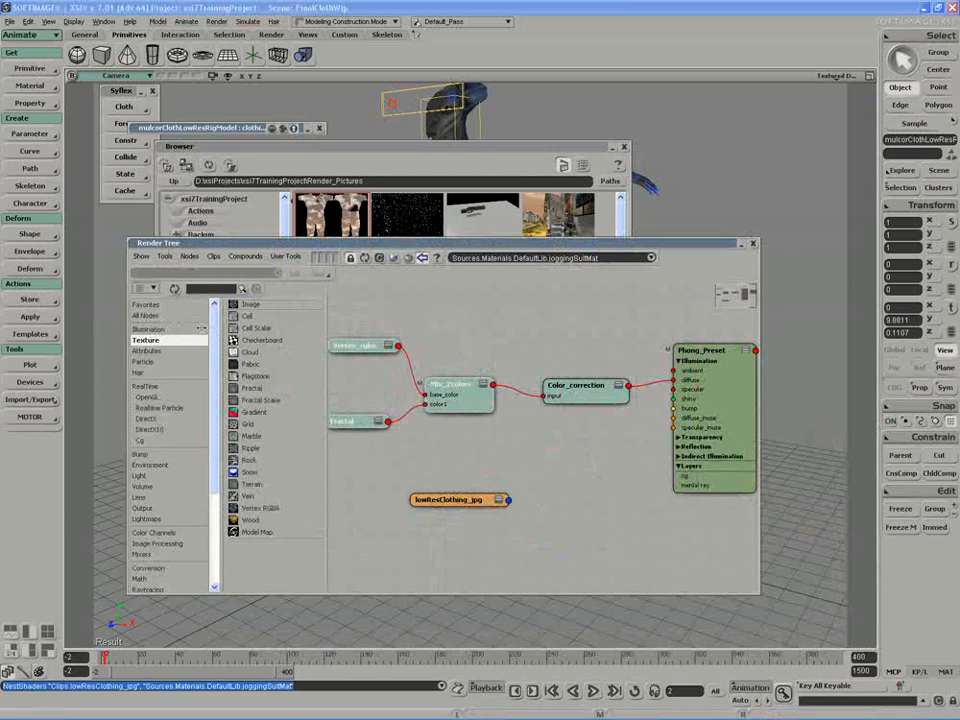
drag(250, 304, 510, 462)
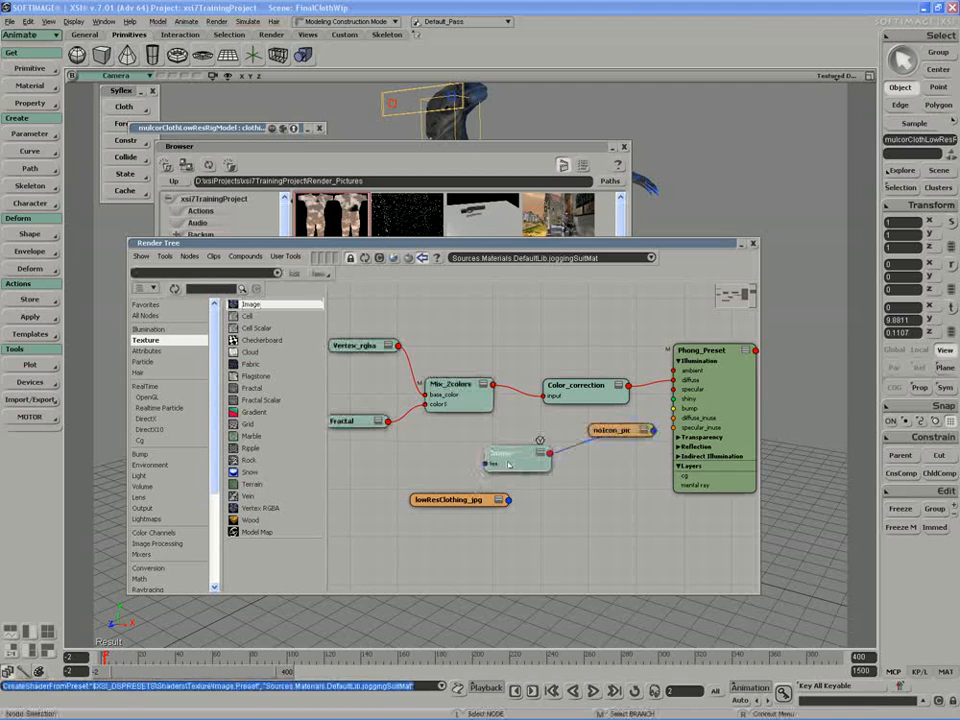
drag(615, 430, 371, 466)
drag(508, 451, 538, 451)
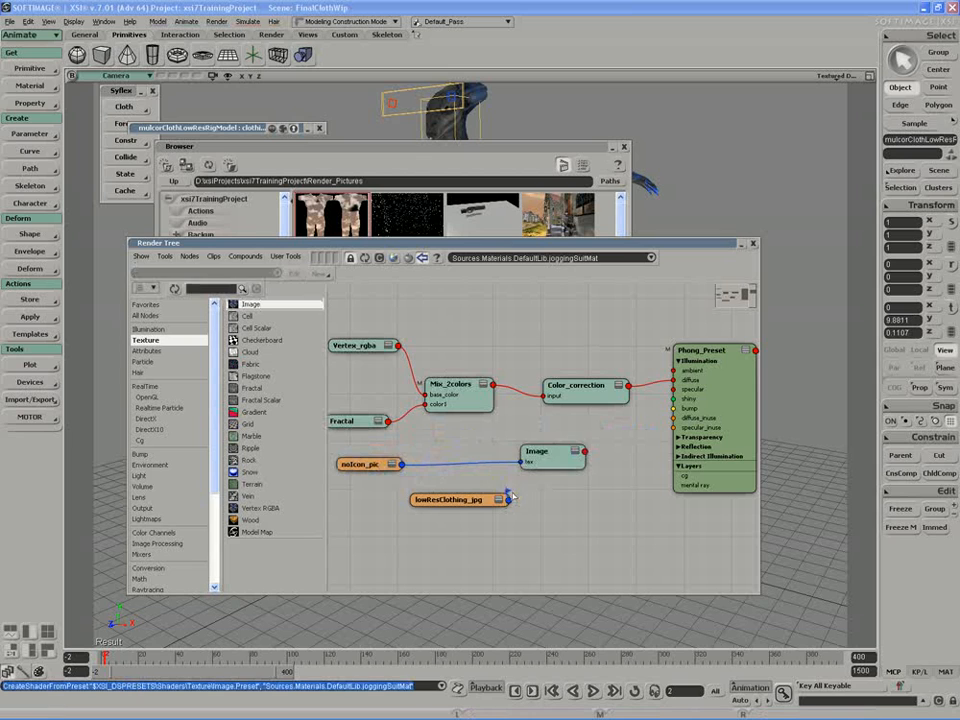
drag(510, 497, 527, 458)
click(553, 442)
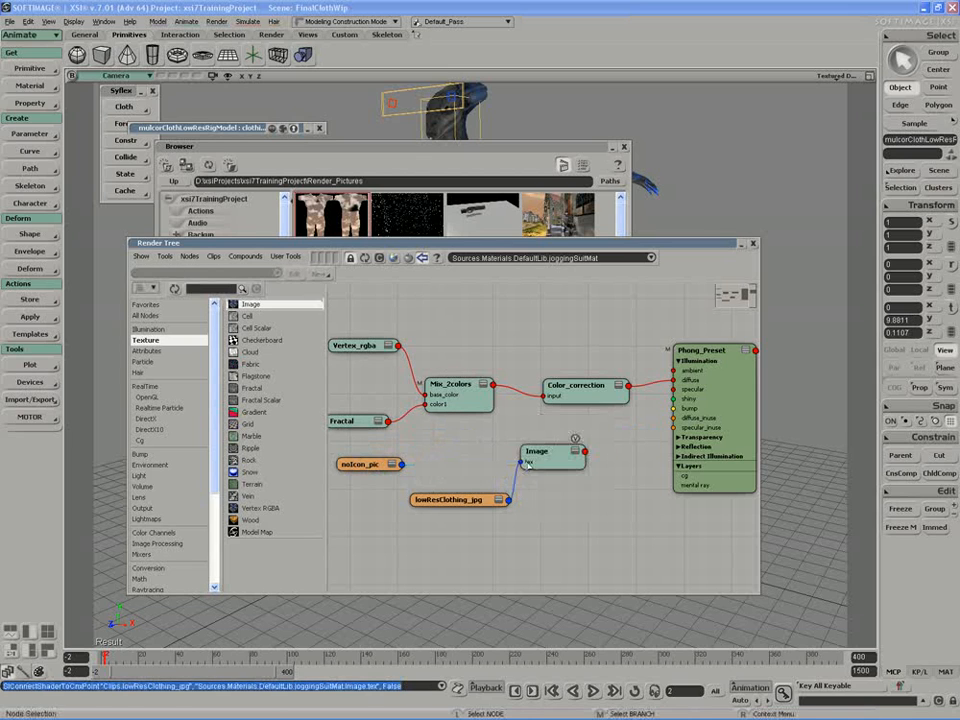
Connect the Image node to Phong_Preset's diffuse input and delete the Vertex_rgba, Fractal, Mix_2colors and Color_correction nodes
drag(469, 502, 453, 506)
drag(548, 461, 673, 380)
middle_drag(588, 391, 552, 404)
key(Delete)
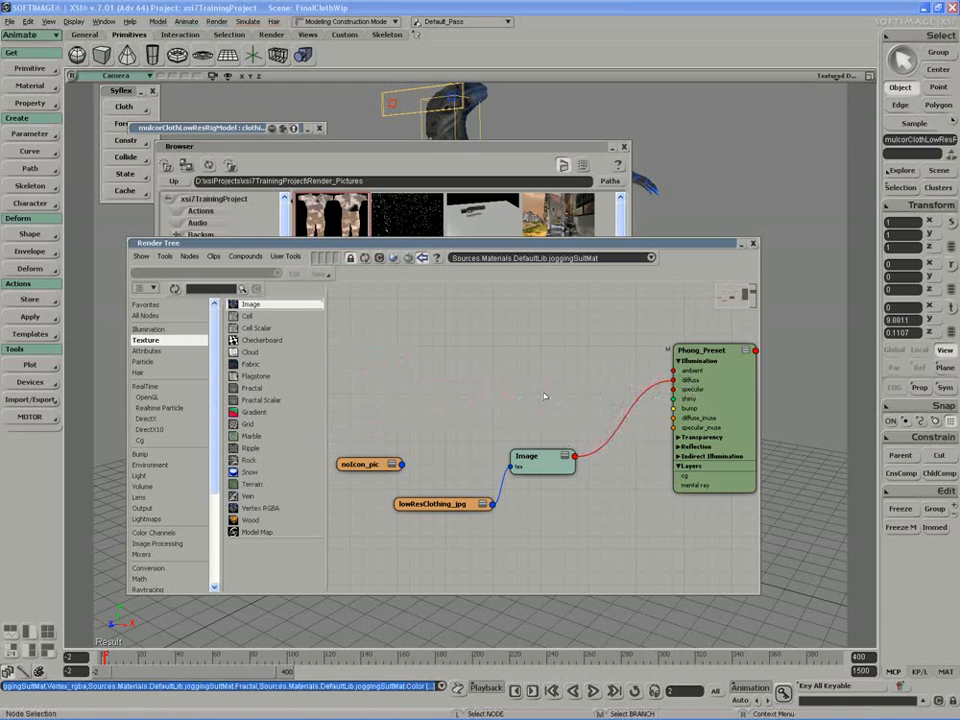
Delete the unused noIcon_pic clip from the render tree and set the Image node's texture projection to ClothingUV (Planar XY)
click(356, 463)
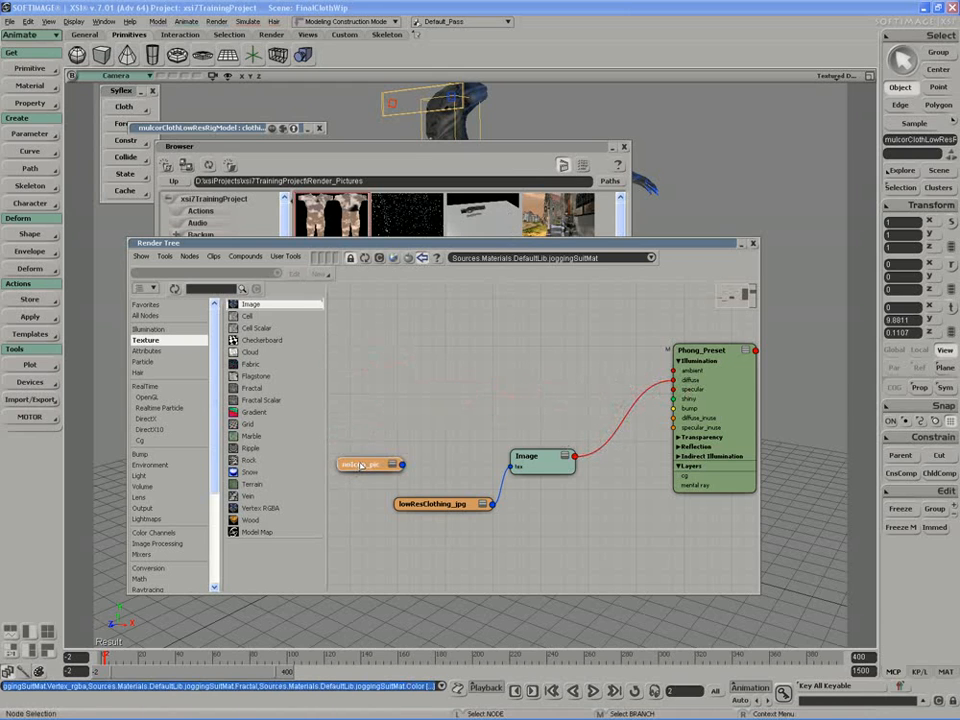
key(Delete)
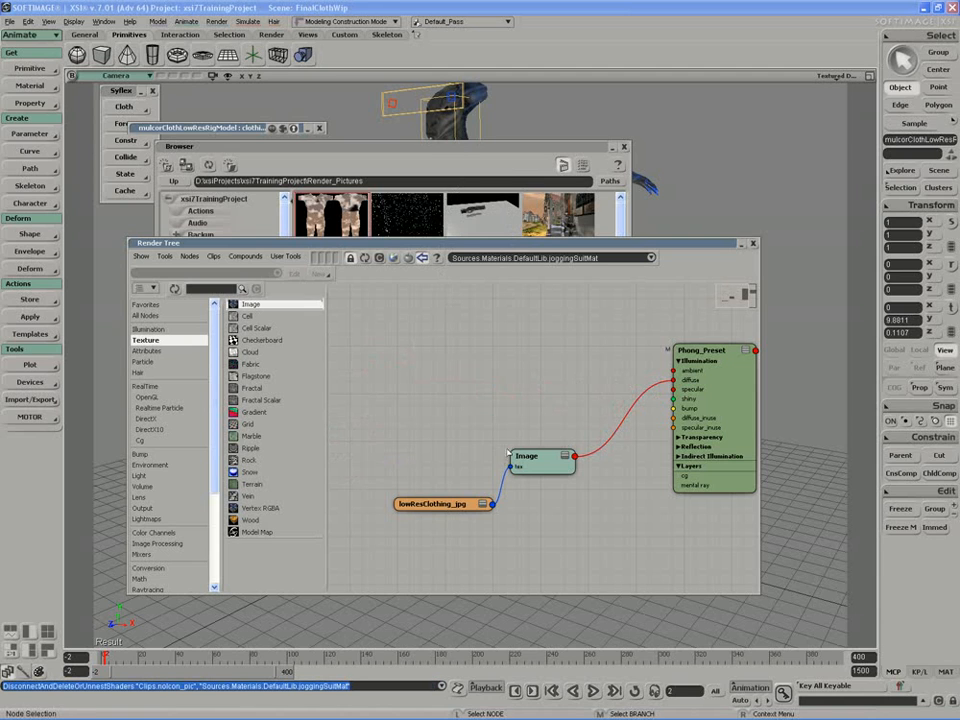
double_click(529, 458)
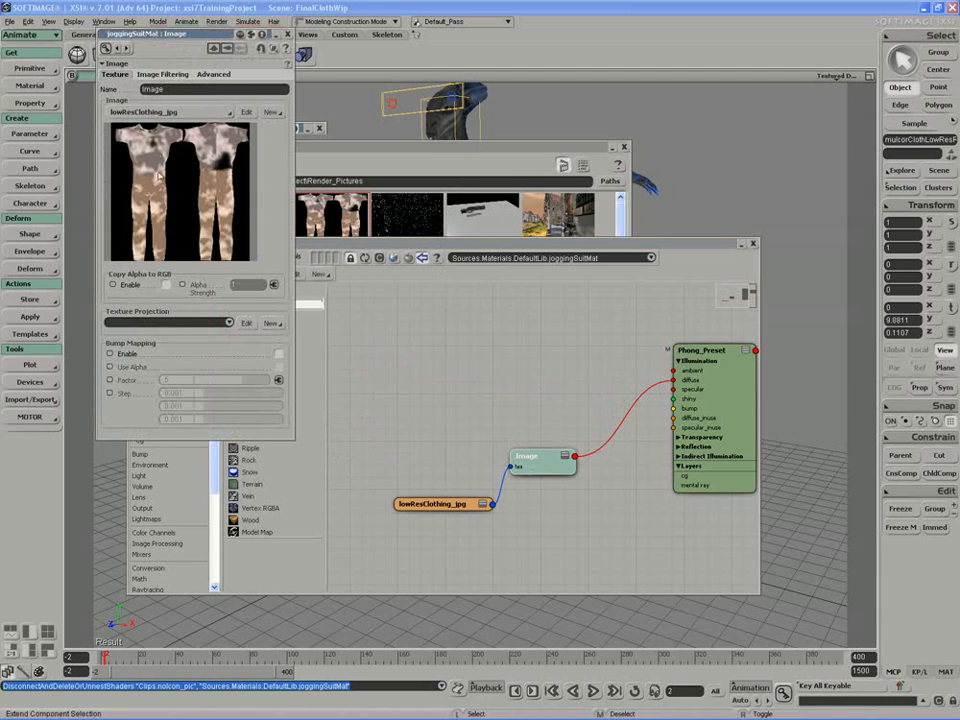
click(229, 322)
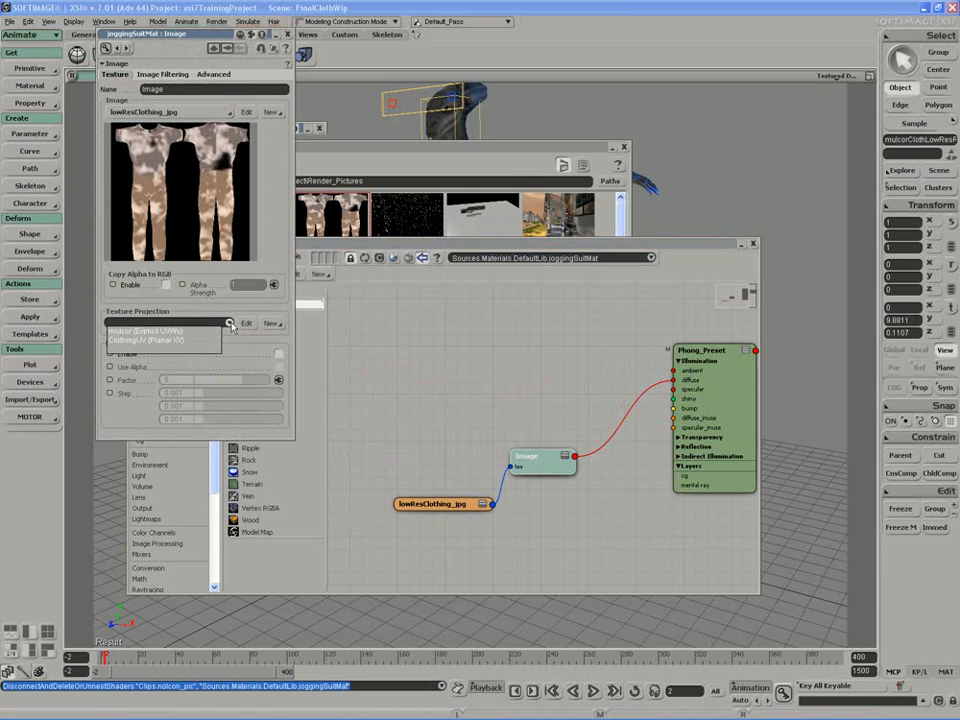
click(158, 340)
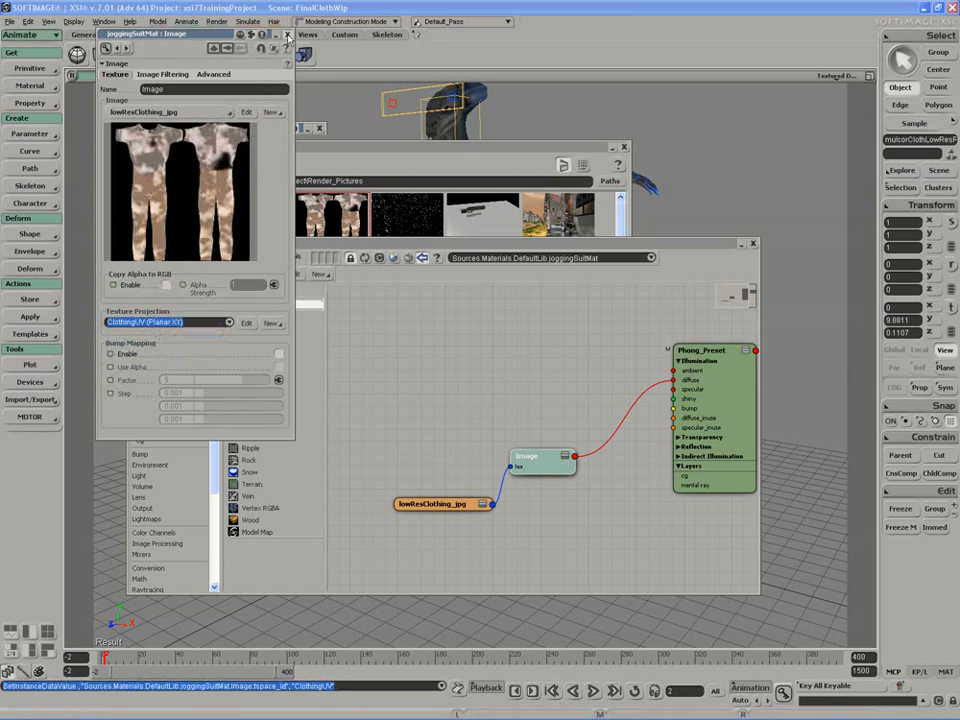
click(288, 34)
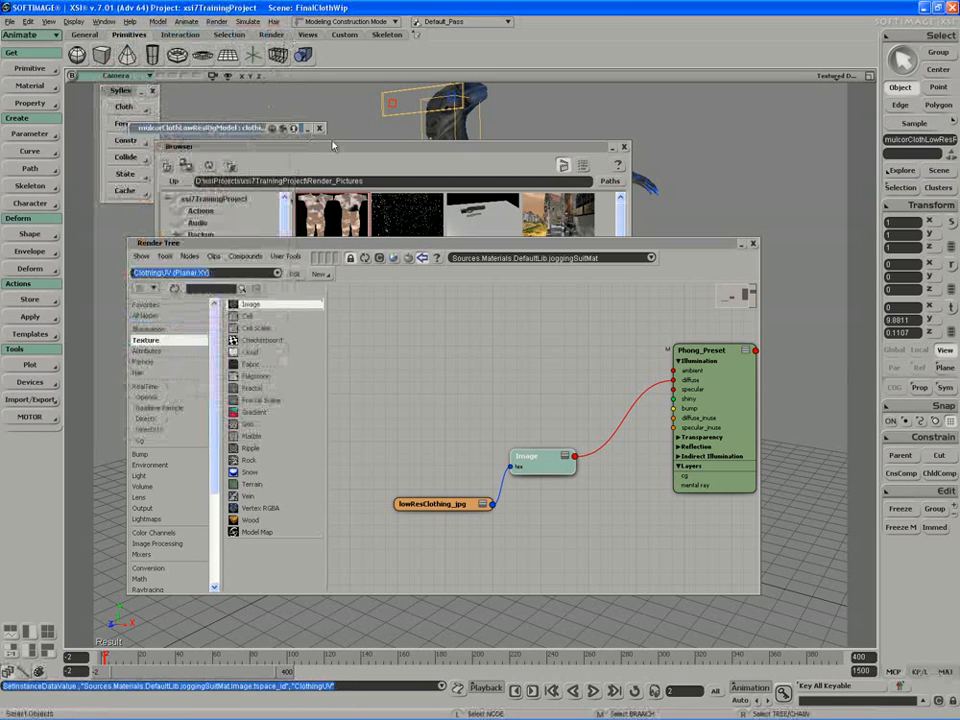
Close the file browser, move the Render Tree window clear of the character, and preview the clothing in a render region around the body
click(625, 147)
drag(553, 244, 449, 434)
click(531, 343)
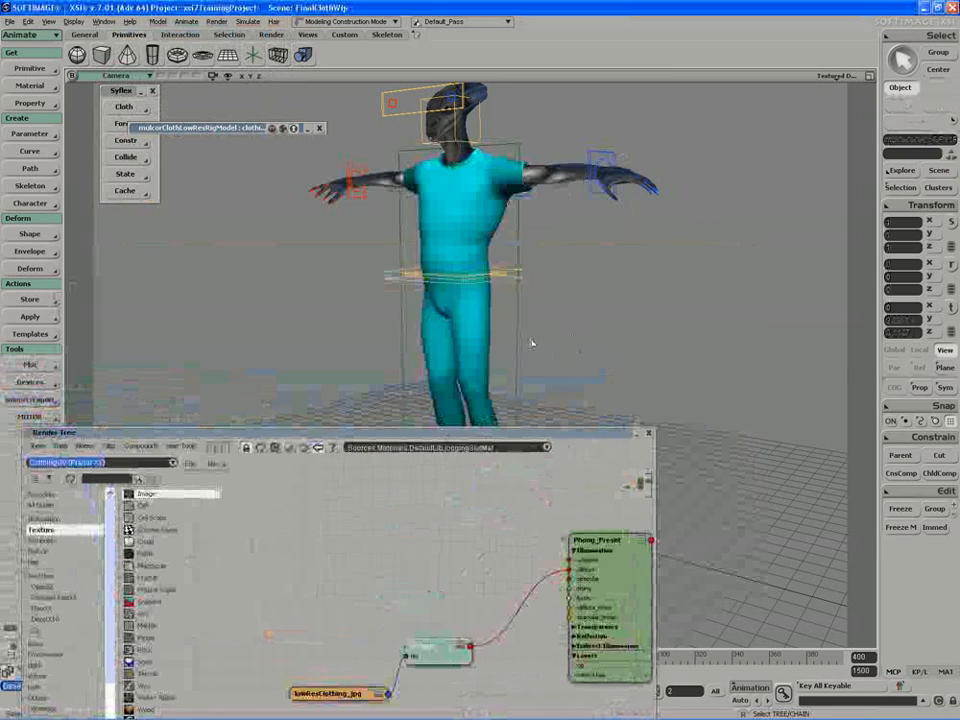
right_drag(531, 343, 543, 327)
key(q)
mouse_move(606, 104)
mouse_down()
mouse_move(390, 504)
mouse_move(352, 505)
mouse_up()
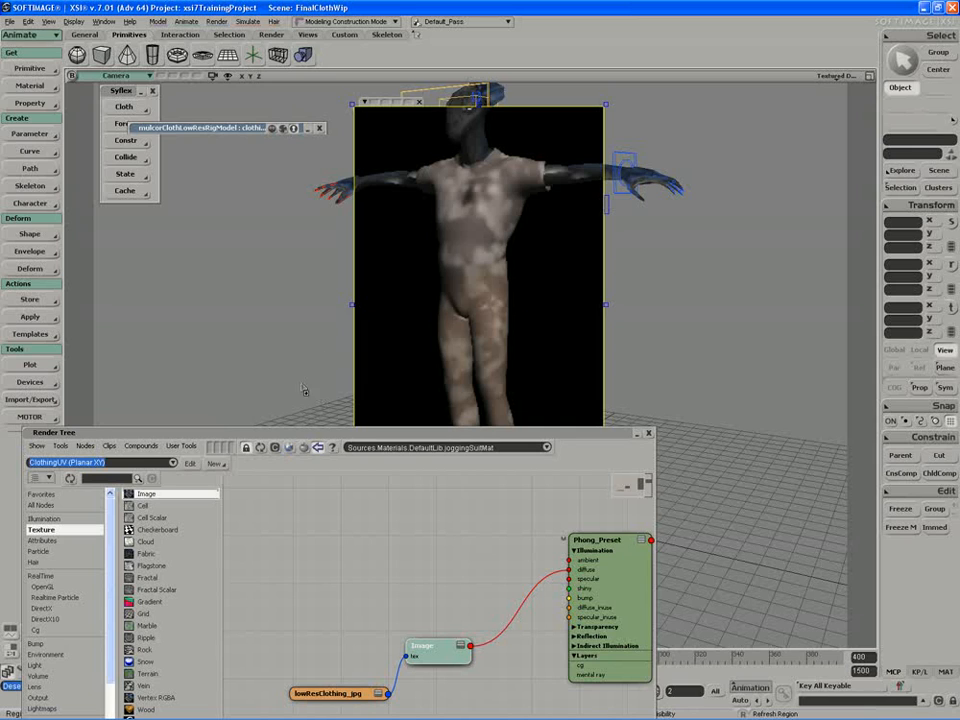
Dismiss the render region and switch the camera view's display mode to Wireframe
middle_click(298, 380)
click(901, 62)
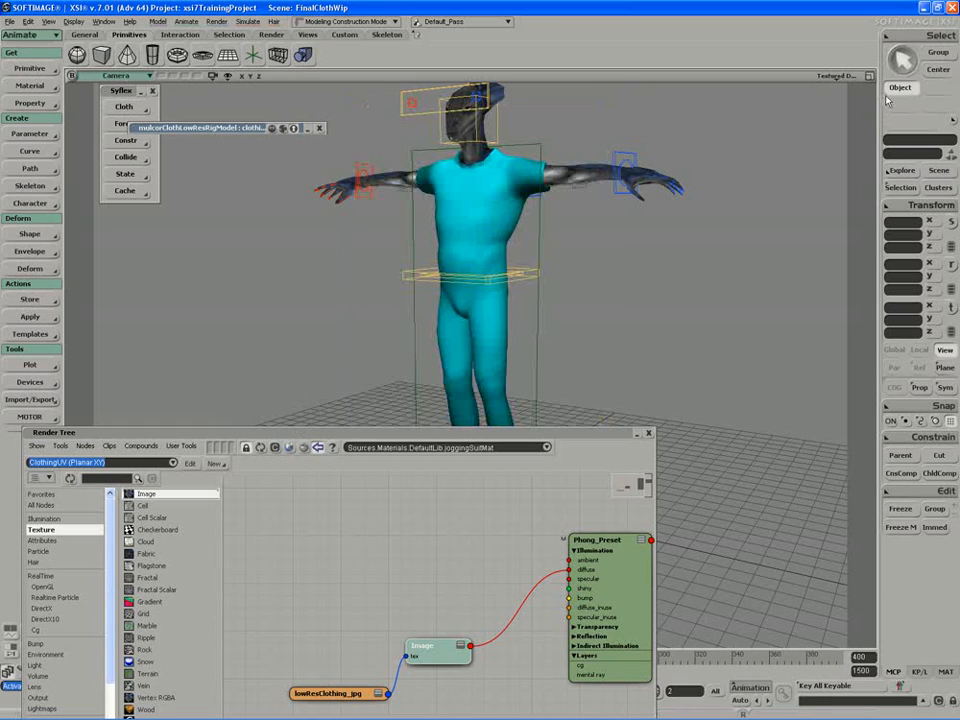
click(838, 77)
click(727, 199)
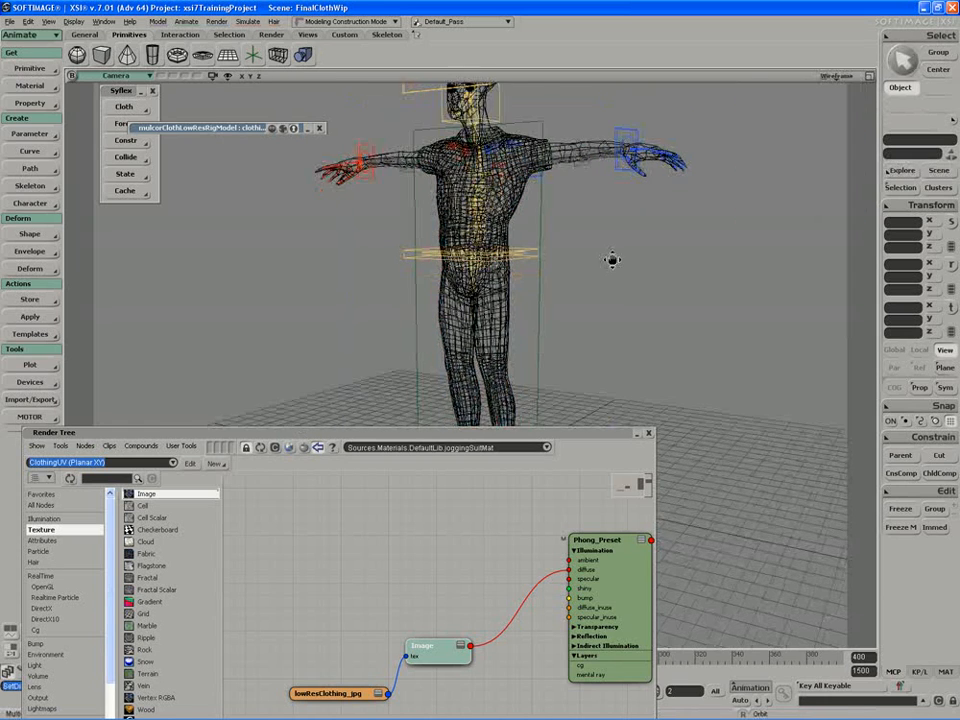
Move the Render Tree window higher and line up the lowResClothing_jpg and Image nodes in a row before Phong_Preset
drag(456, 433, 494, 340)
drag(352, 601, 335, 550)
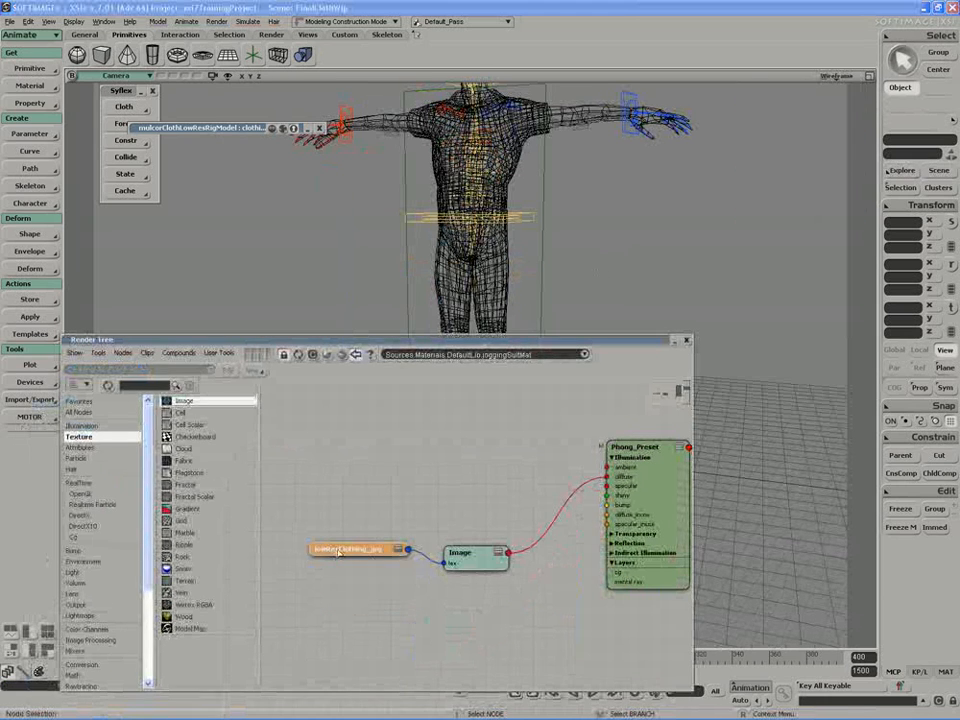
drag(459, 561, 477, 549)
mouse_move(477, 549)
middle_down()
mouse_move(470, 542)
mouse_move(491, 539)
middle_up()
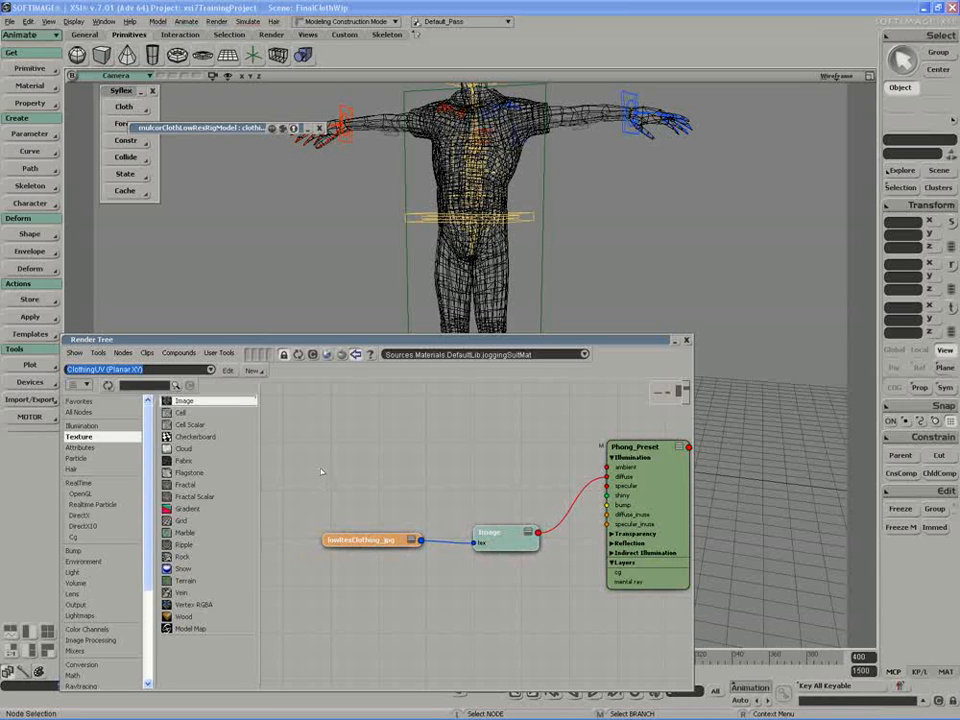
drag(297, 341, 283, 324)
mouse_move(476, 526)
middle_down()
mouse_move(472, 515)
mouse_move(475, 523)
middle_up()
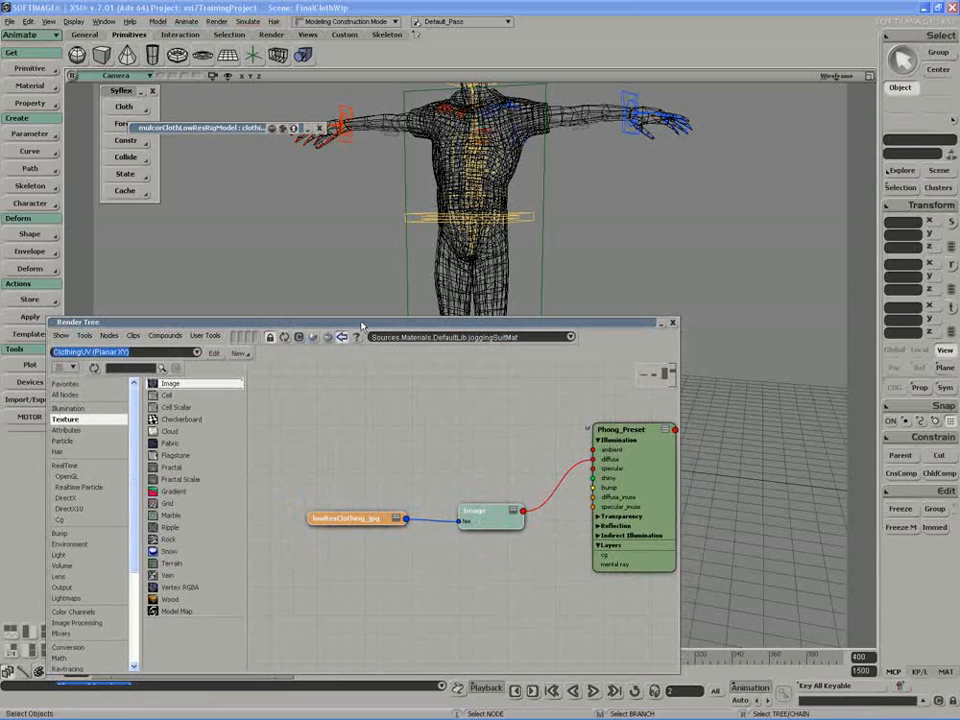